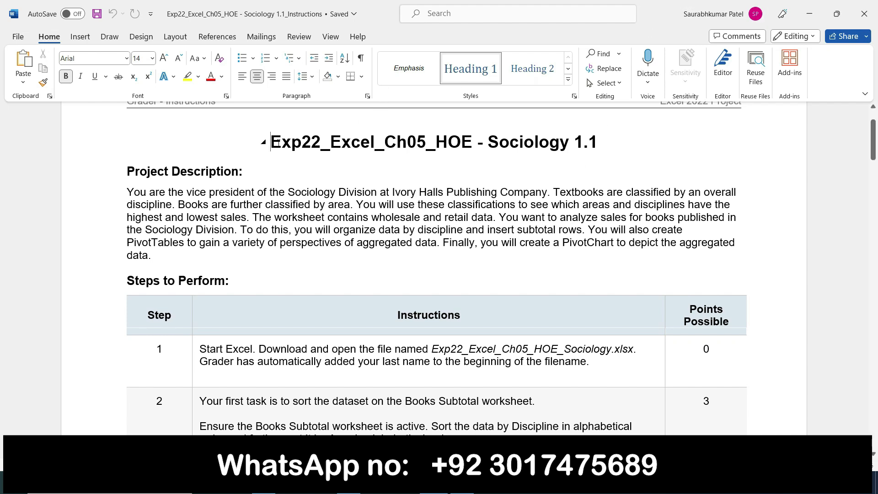
# Step: Highlight the document title and the phrase "Sociology Division at Ivory Halls Publishing Company" in yellow
pyautogui.moveTo(271, 142); pyautogui.dragTo(608, 143)
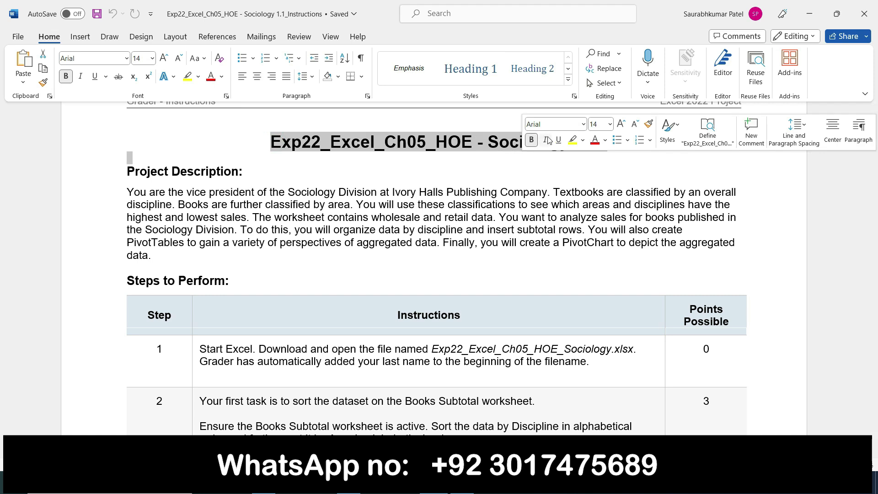
pyautogui.click(572, 140)
pyautogui.click(383, 175)
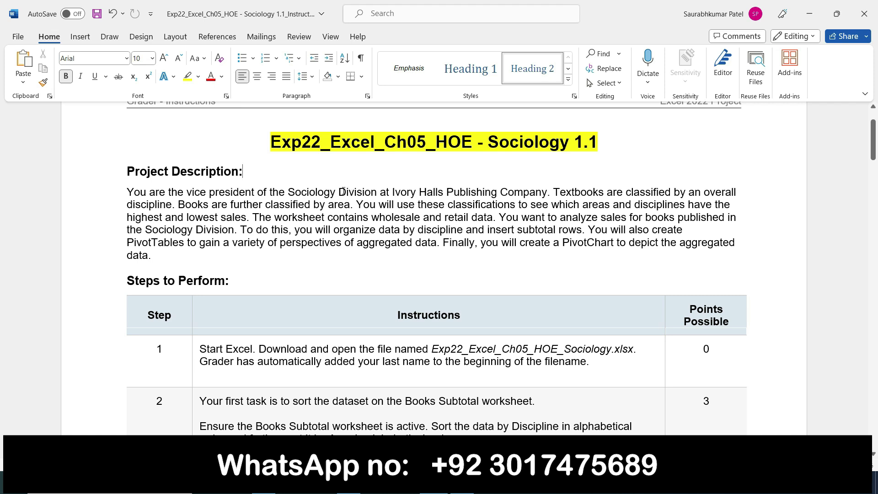
pyautogui.moveTo(293, 189); pyautogui.dragTo(546, 196)
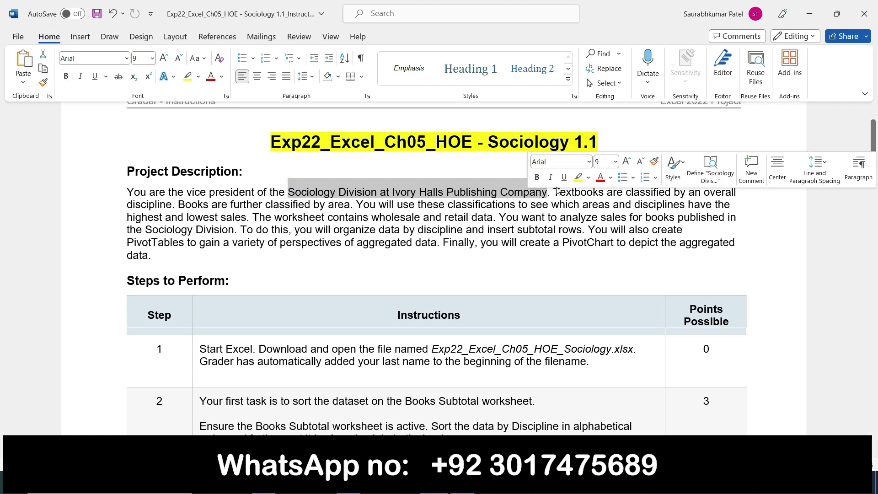
pyautogui.click(577, 180)
pyautogui.click(590, 207)
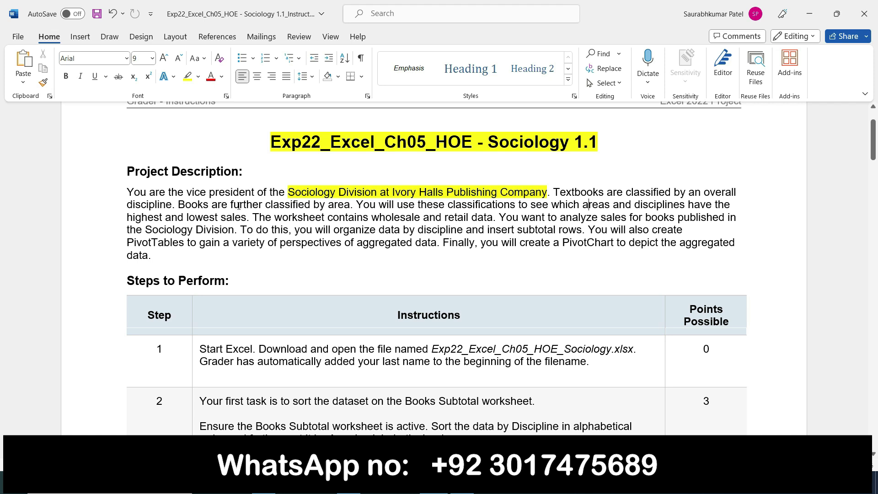
# Step: With the yellow highlighter, mark "further classified by area", "highest and lowest sales", "wholesale and retail data." and the second "Sociology Division" in the project description
pyautogui.click(188, 77)
pyautogui.moveTo(230, 205); pyautogui.dragTo(351, 205)
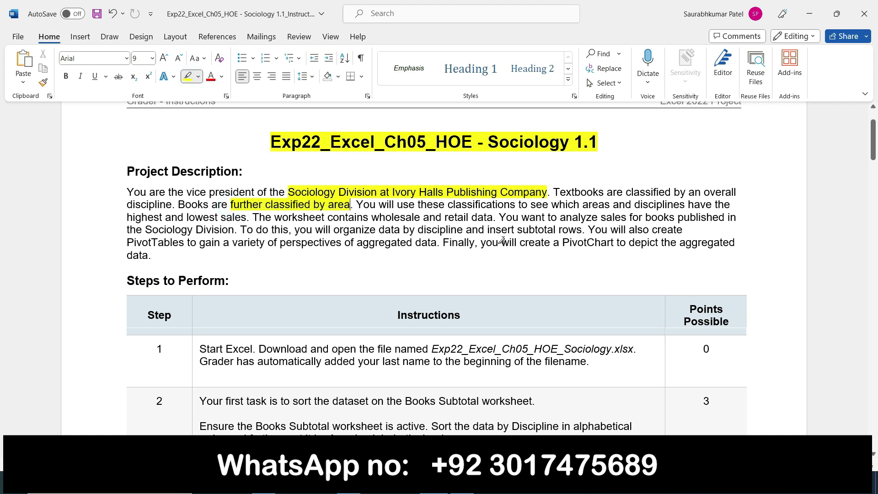
pyautogui.moveTo(127, 218); pyautogui.dragTo(247, 219)
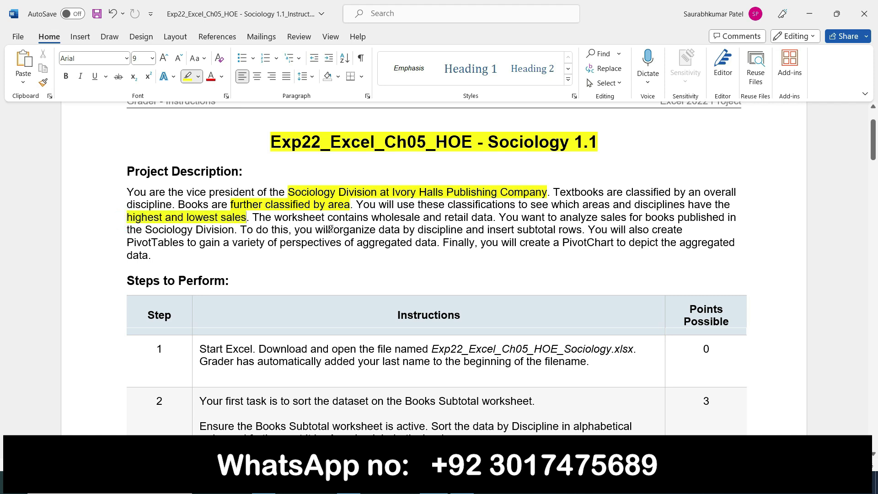
pyautogui.moveTo(372, 216)
pyautogui.mouseDown()
pyautogui.moveTo(487, 229)
pyautogui.moveTo(496, 215)
pyautogui.mouseUp()
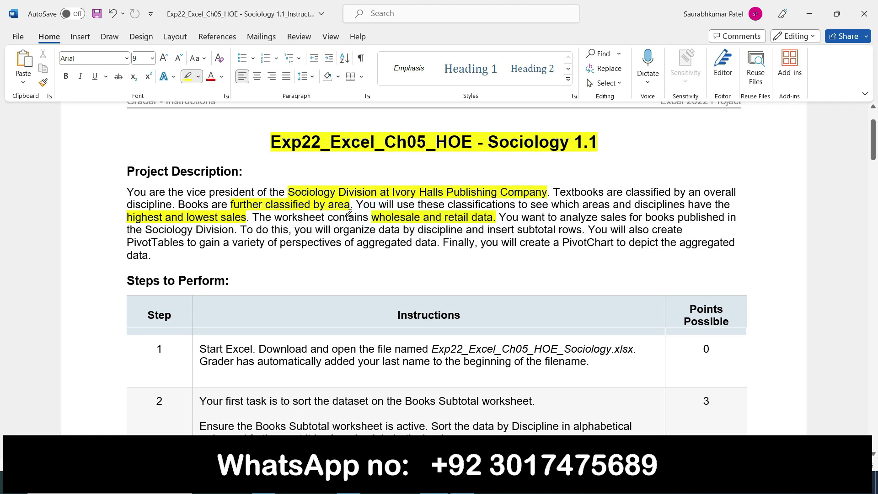
pyautogui.moveTo(149, 226); pyautogui.dragTo(229, 233)
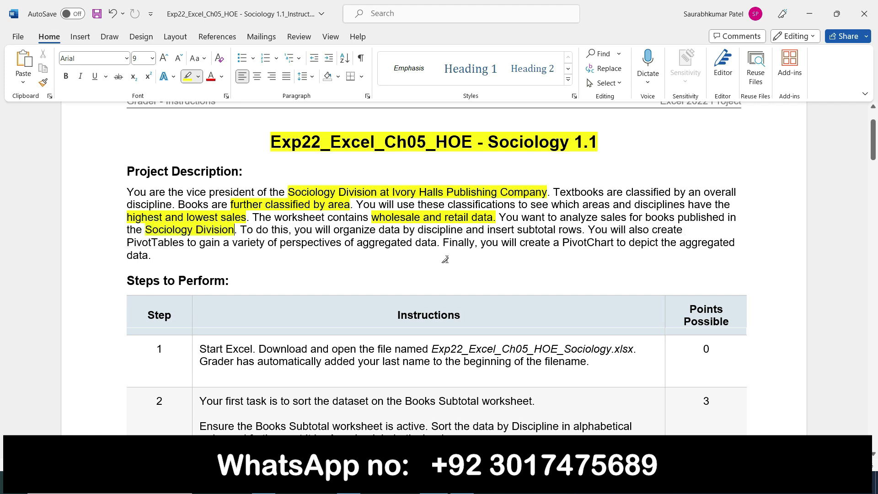
# Step: Highlight "insert subtotal rows", "PivotTables to gain", "aggregated data" and "create a PivotChart to depict the aggregated data." in the project description
pyautogui.moveTo(488, 231); pyautogui.dragTo(583, 232)
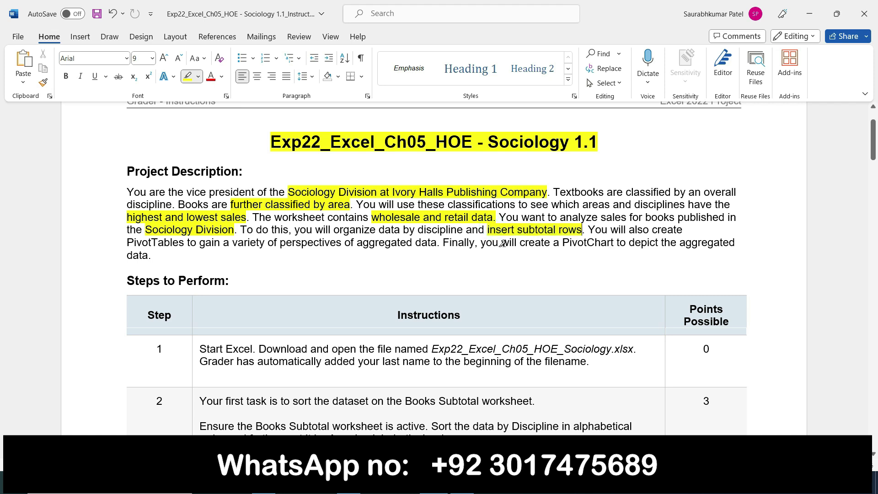
pyautogui.moveTo(131, 245); pyautogui.dragTo(220, 244)
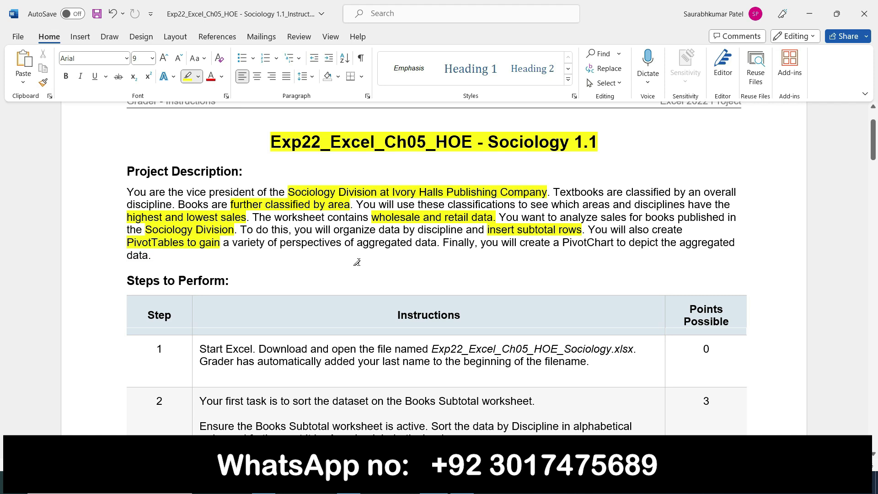
pyautogui.moveTo(357, 245)
pyautogui.mouseDown()
pyautogui.moveTo(414, 254)
pyautogui.moveTo(438, 245)
pyautogui.mouseUp()
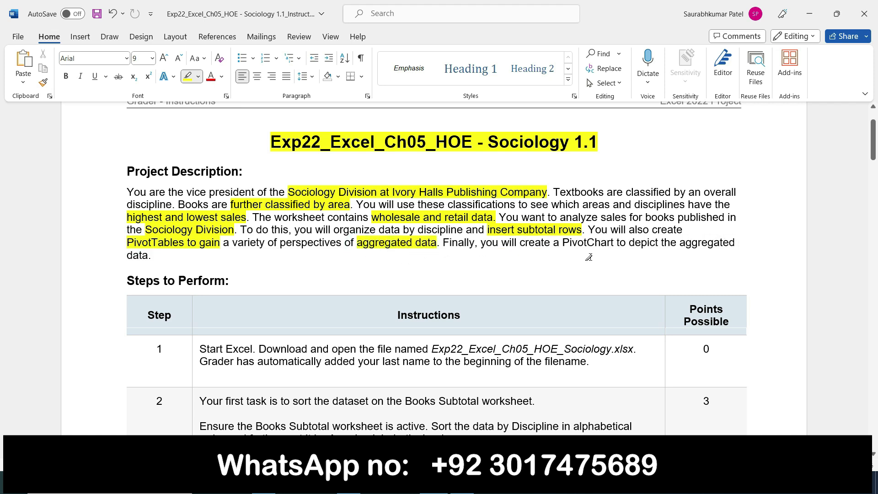
pyautogui.moveTo(524, 252); pyautogui.dragTo(572, 246)
pyautogui.moveTo(518, 242); pyautogui.dragTo(568, 245)
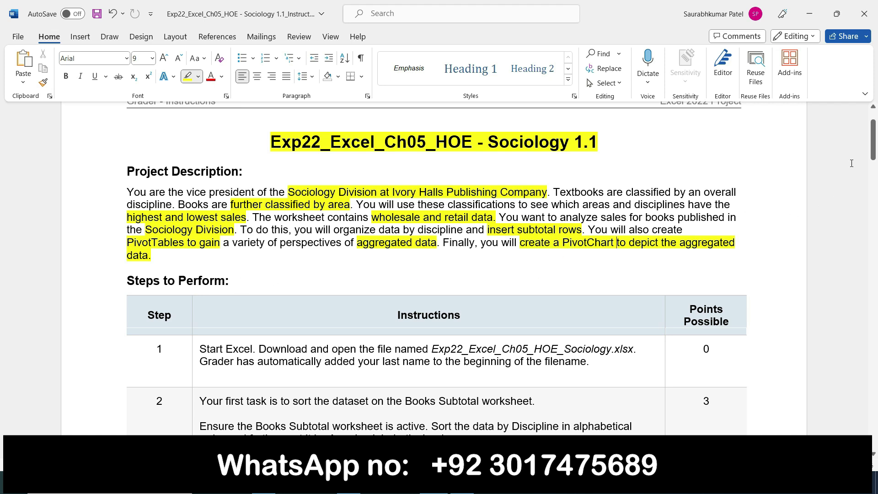
# Step: Highlight the file name Exp22_Excel_Ch05_HOE_Sociology.xlsx in step 1, check that workbook in Excel, and return to the Word instructions
pyautogui.moveTo(874, 147); pyautogui.dragTo(874, 165)
pyautogui.moveTo(436, 178); pyautogui.dragTo(634, 179)
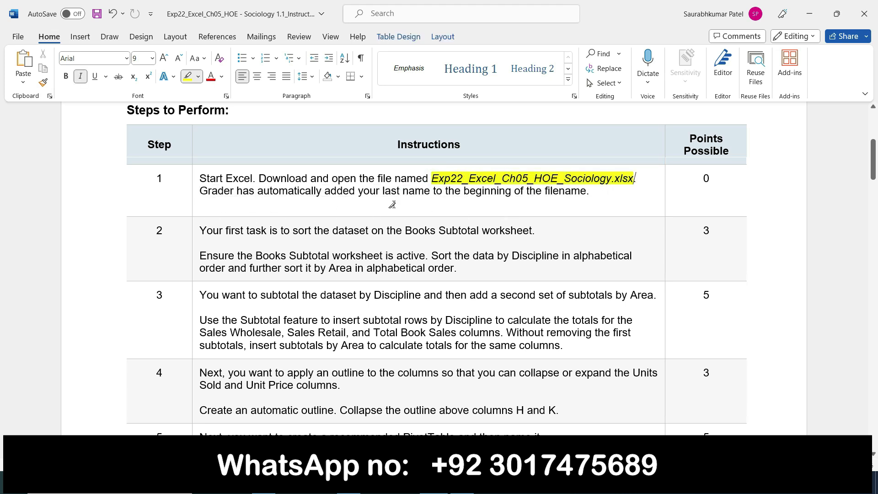
pyautogui.hotkey('alt', 'Tab')
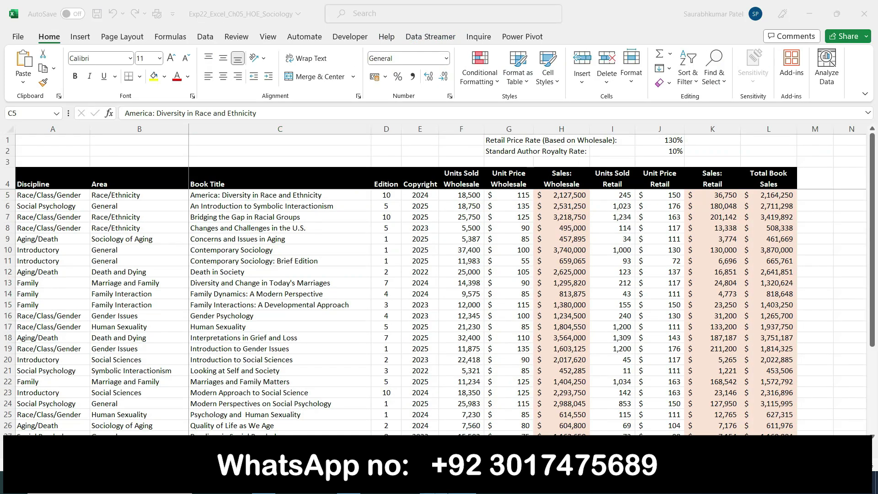
pyautogui.hotkey('alt', 'Tab')
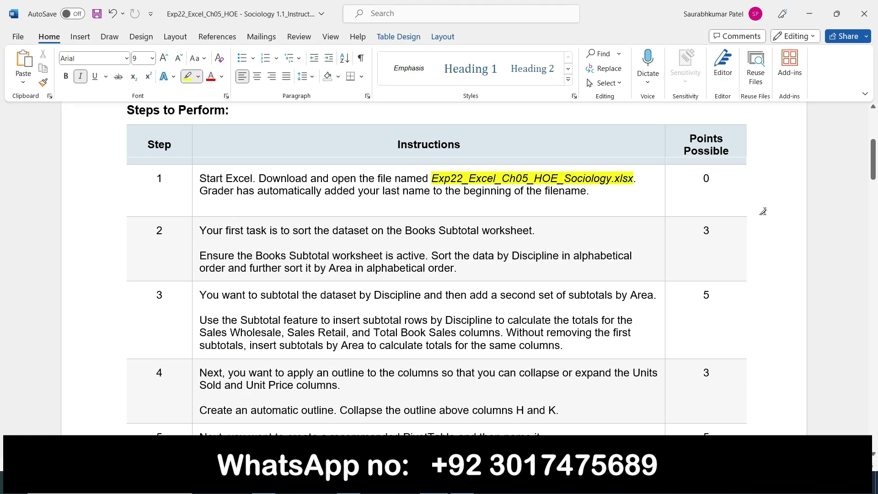
# Step: Highlight the step 2 instruction about sorting the Books Subtotal data by Discipline and further by Area
pyautogui.moveTo(875, 158); pyautogui.dragTo(875, 171)
pyautogui.moveTo(2, 170); pyautogui.dragTo(2, 170)
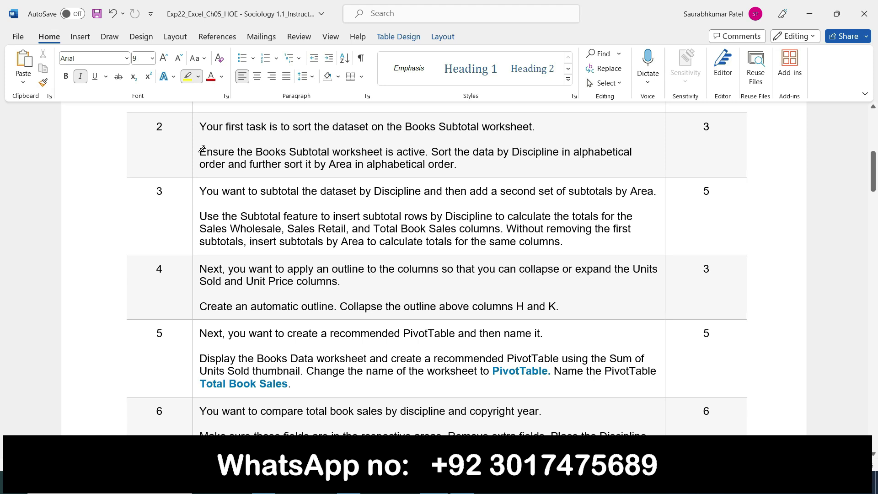
pyautogui.moveTo(203, 151); pyautogui.dragTo(458, 166)
pyautogui.hotkey('ctrl', 'alt', 'h')
pyautogui.click(467, 171)
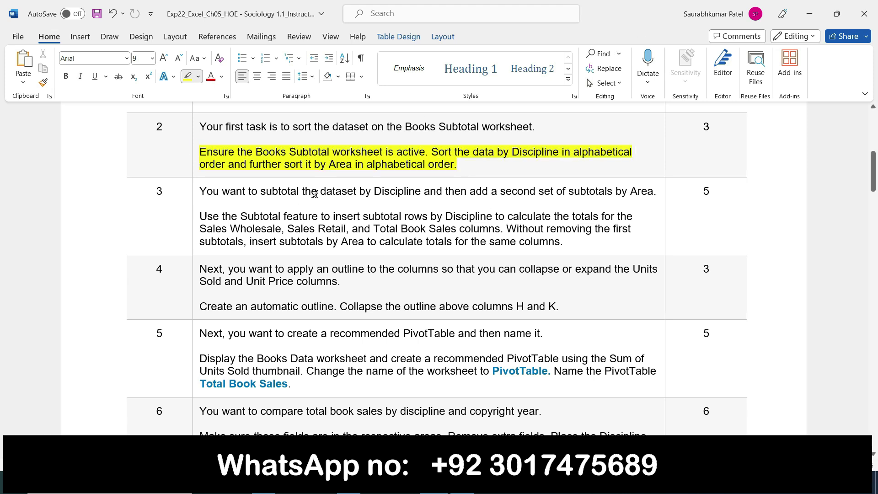
# Step: Switch to the Sociology workbook in Excel and start a custom sort of the book data
pyautogui.hotkey('alt', 'Tab')
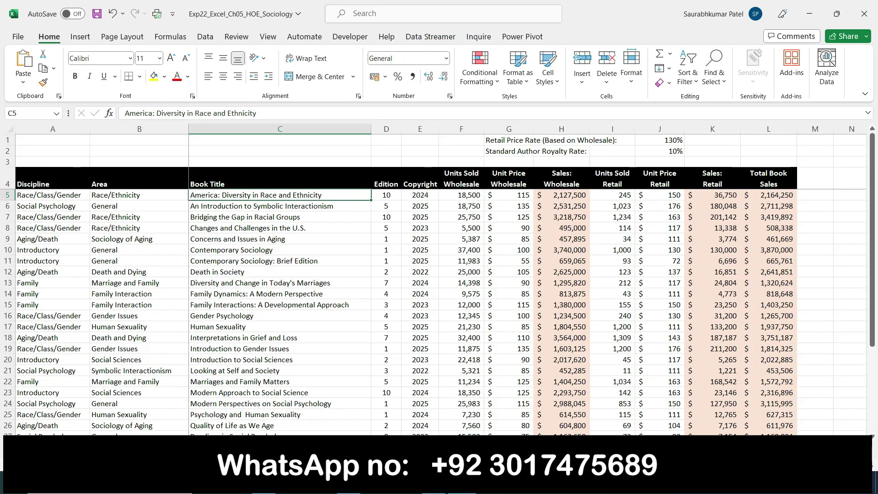
pyautogui.hotkey('alt', 'Tab')
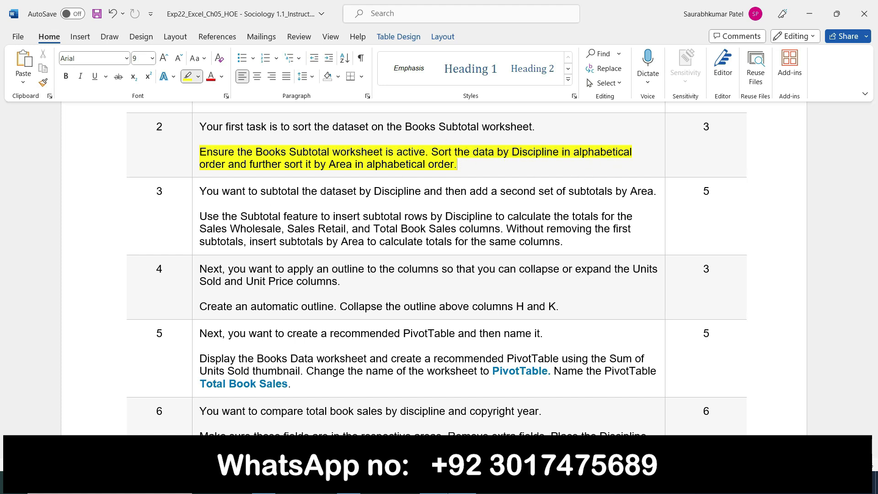
pyautogui.click(462, 483)
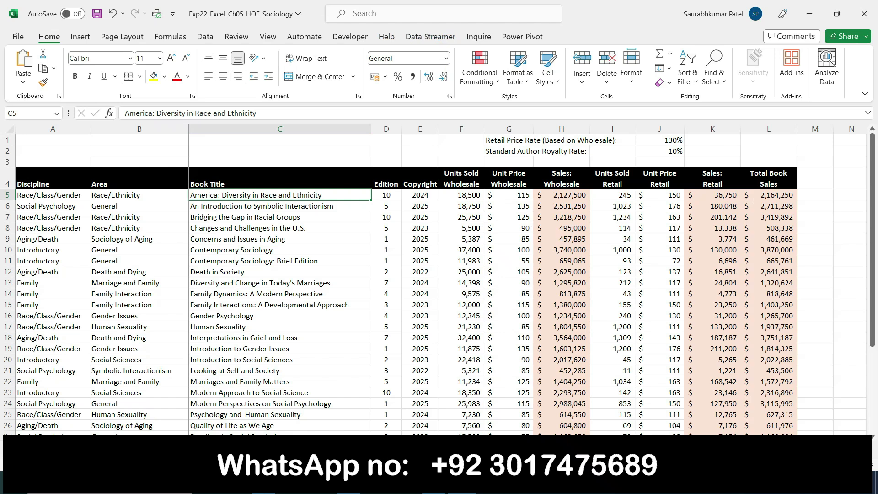
pyautogui.click(715, 68)
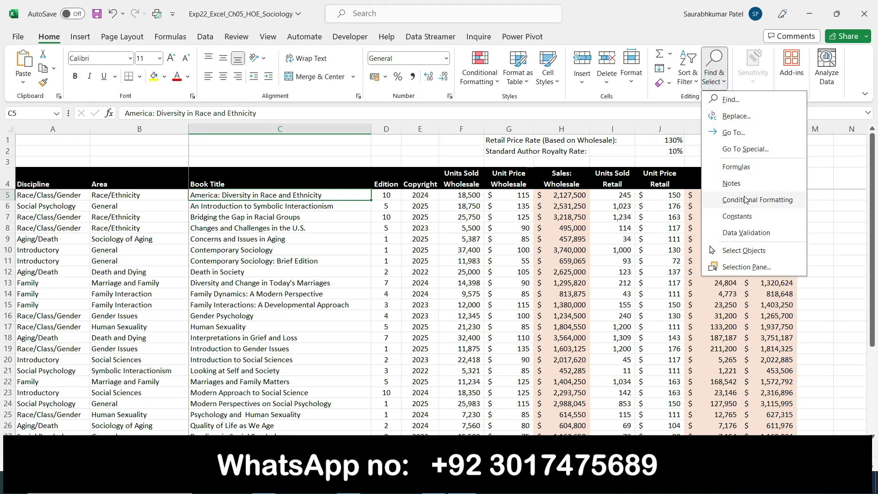
pyautogui.click(688, 78)
pyautogui.click(727, 133)
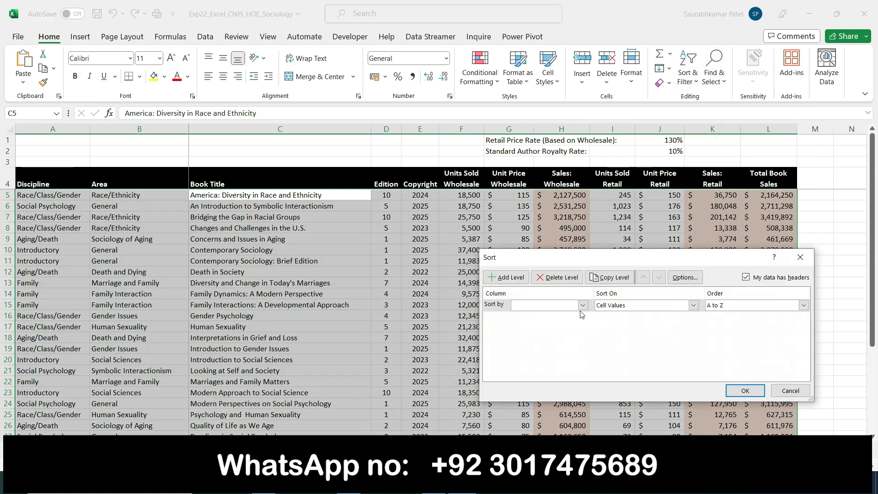
# Step: Check the sorting instruction in Word and set Discipline as the first sort column, by cell values from A to Z
pyautogui.click(582, 306)
pyautogui.click(582, 308)
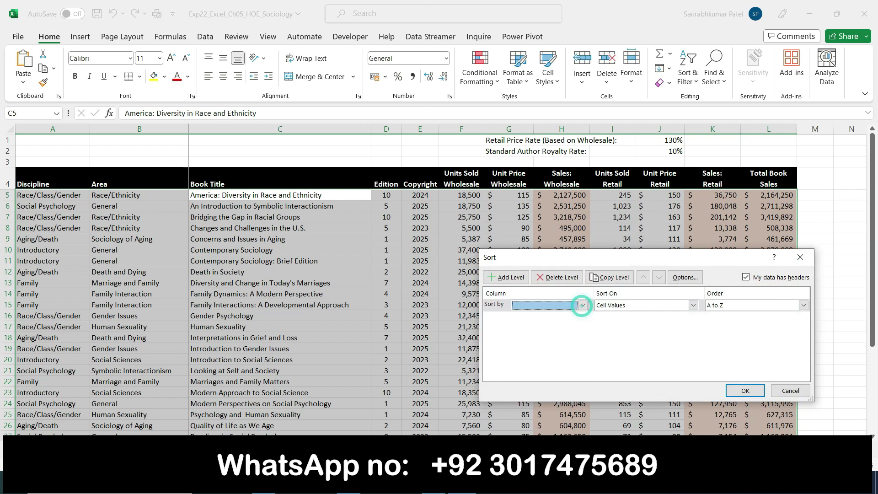
pyautogui.click(433, 482)
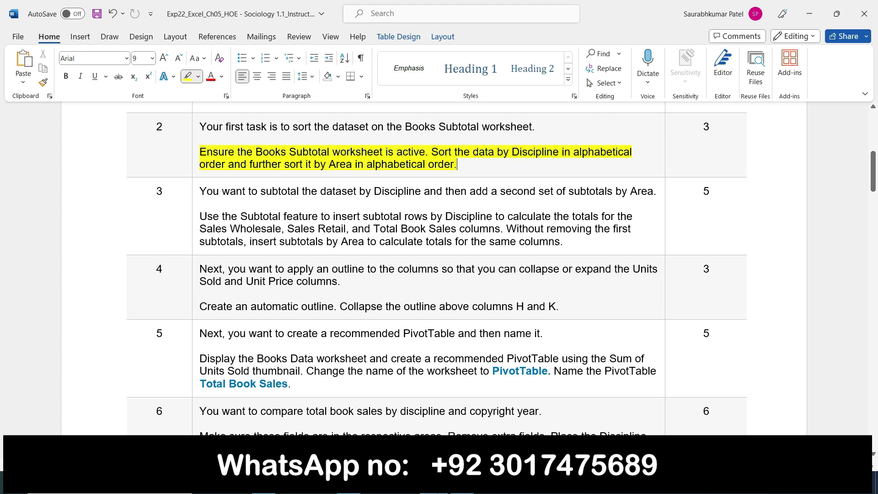
pyautogui.hotkey('alt', 'Tab')
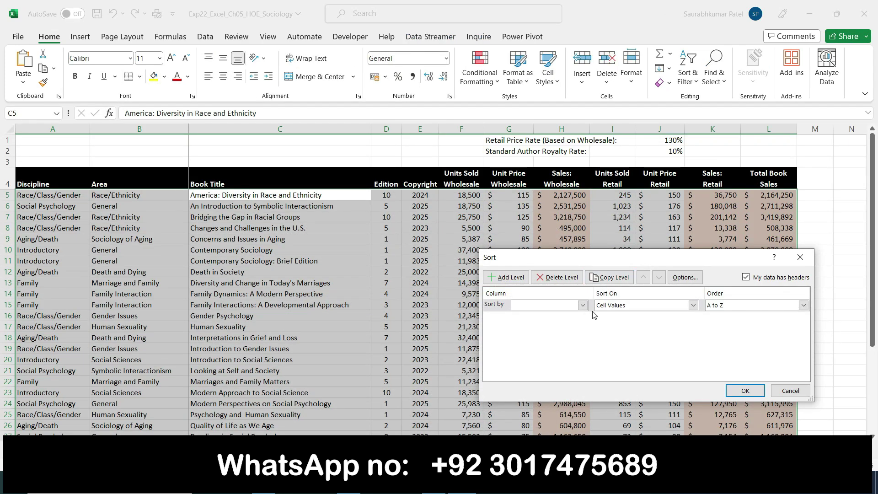
pyautogui.click(582, 306)
pyautogui.click(552, 319)
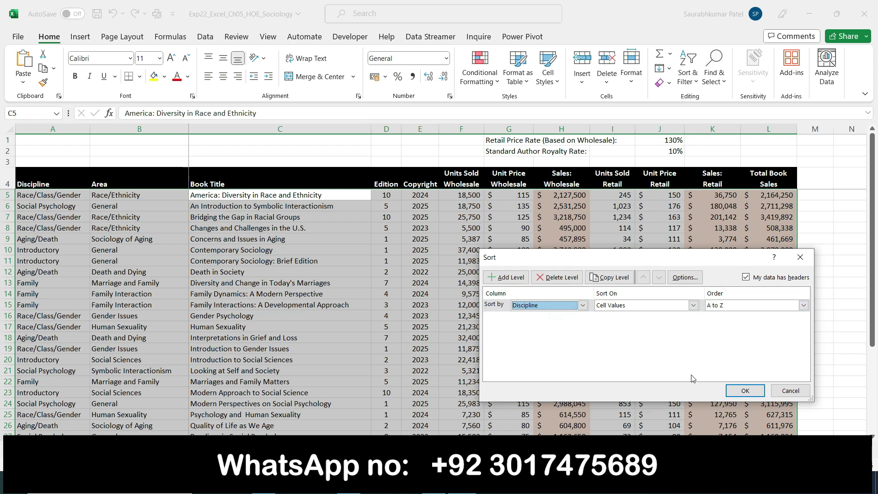
# Step: Add a second sort level on Area, by cell values from A to Z, and apply the sort
pyautogui.click(505, 278)
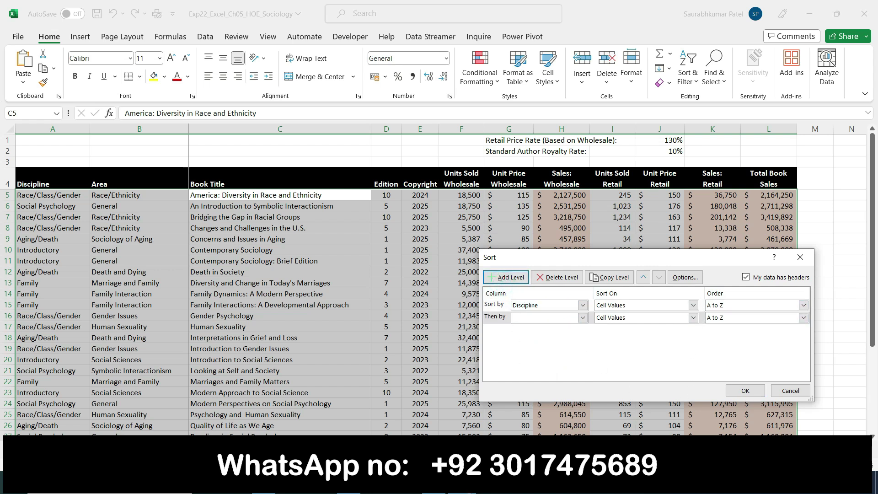
pyautogui.hotkey('alt', 'Tab')
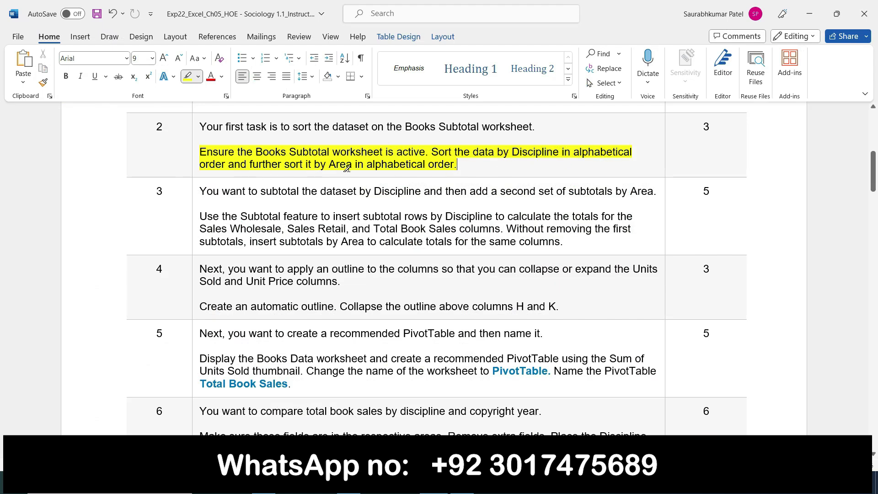
pyautogui.hotkey('alt', 'Tab')
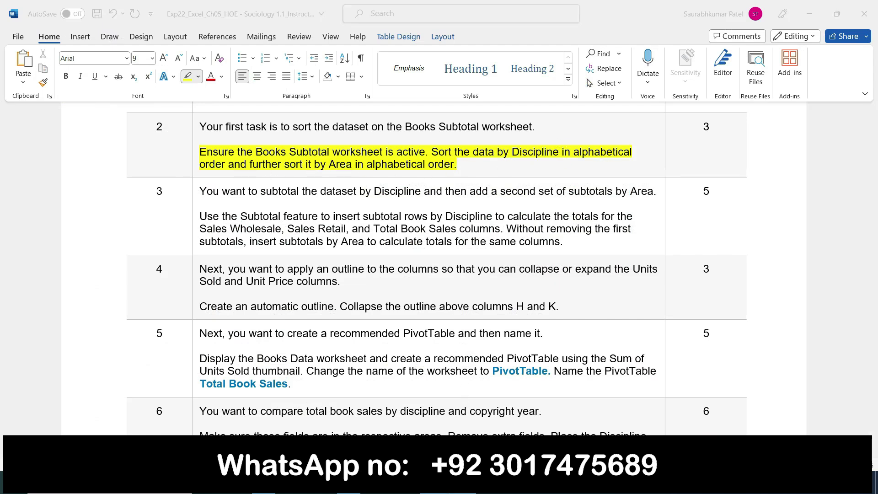
pyautogui.click(583, 317)
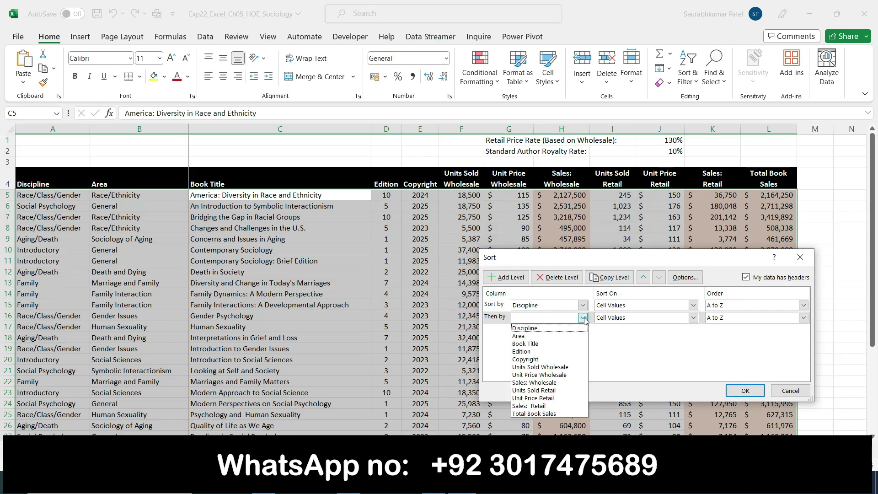
pyautogui.click(534, 340)
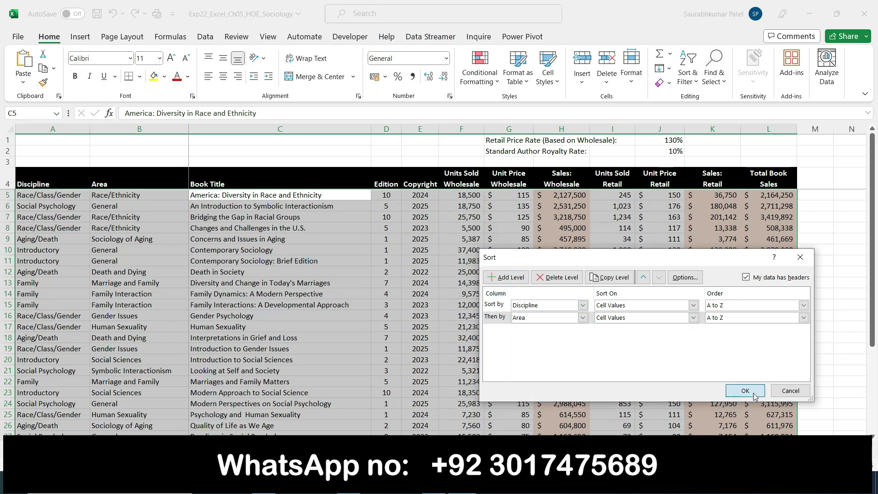
pyautogui.click(745, 391)
# Step: Back in Word, toggle the highlighting across the step 2 row and highlight step 3's text from "Subtotal feature" through "Total Book Sales columns"
pyautogui.hotkey('alt', 'Tab')
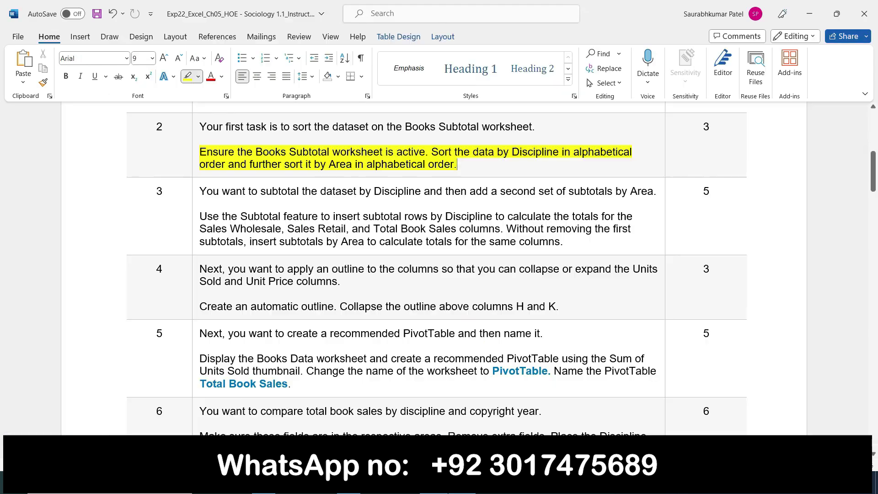
pyautogui.click(196, 130)
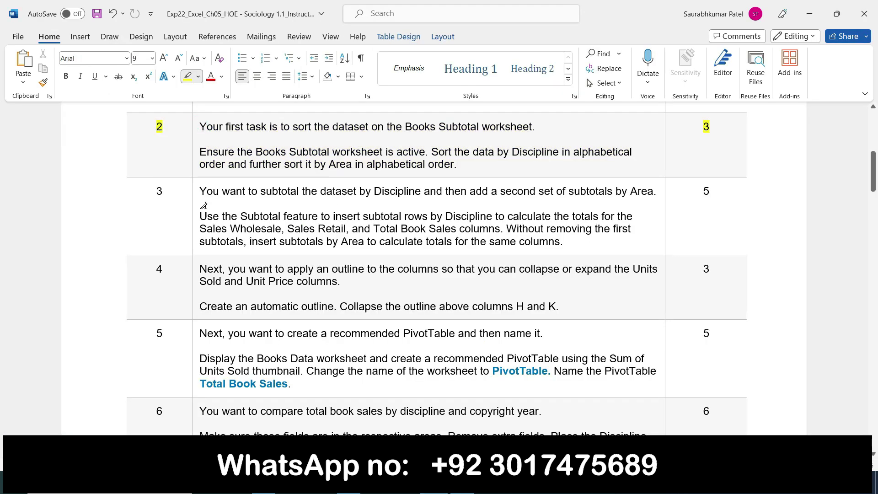
pyautogui.moveTo(241, 213); pyautogui.dragTo(543, 217)
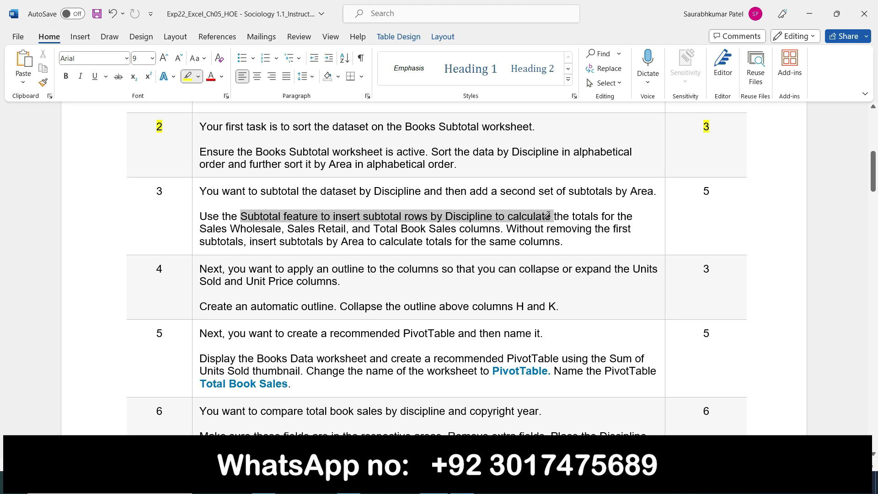
pyautogui.moveTo(548, 215)
pyautogui.mouseDown()
pyautogui.moveTo(620, 225)
pyautogui.moveTo(570, 219)
pyautogui.moveTo(500, 231)
pyautogui.mouseUp()
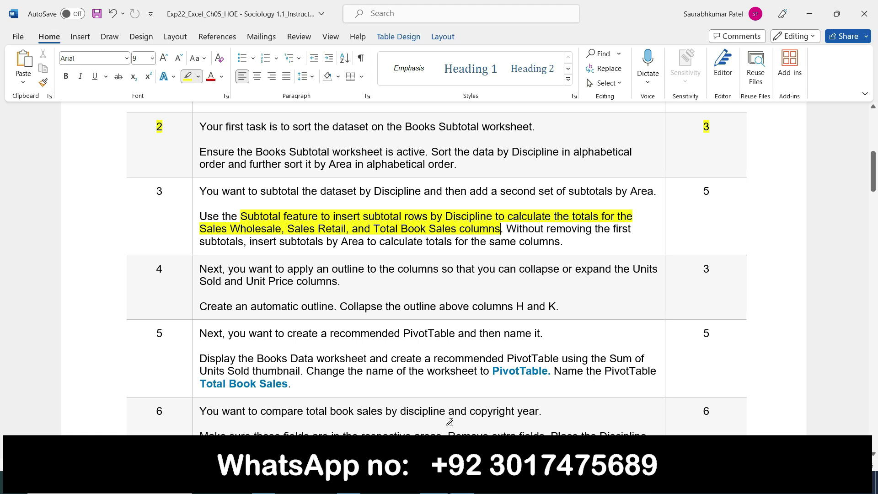
# Step: Switch to the Sociology workbook in Excel and start a Subtotal of the book data at each change in Discipline, using the Sum function
pyautogui.hotkey('alt', 'Tab')
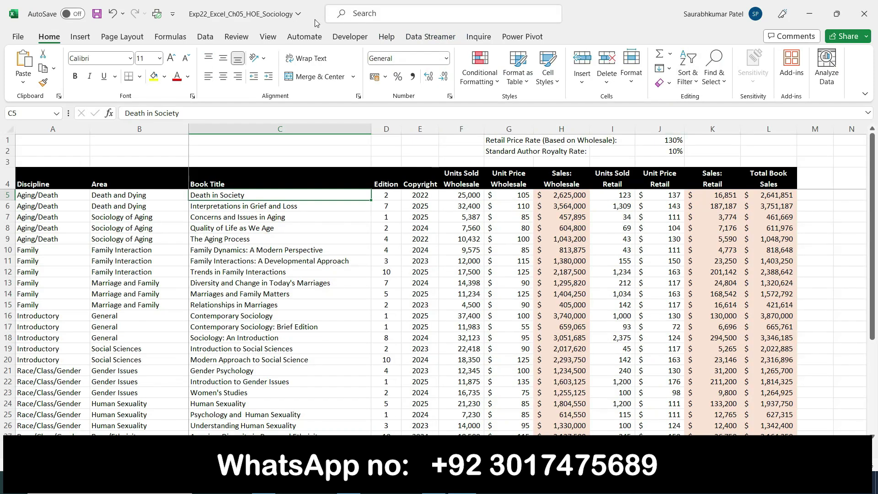
pyautogui.click(206, 39)
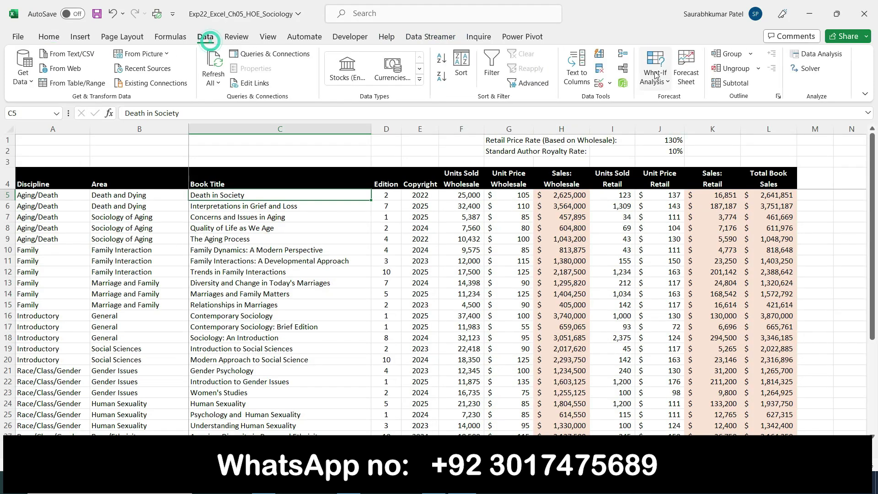
pyautogui.click(732, 82)
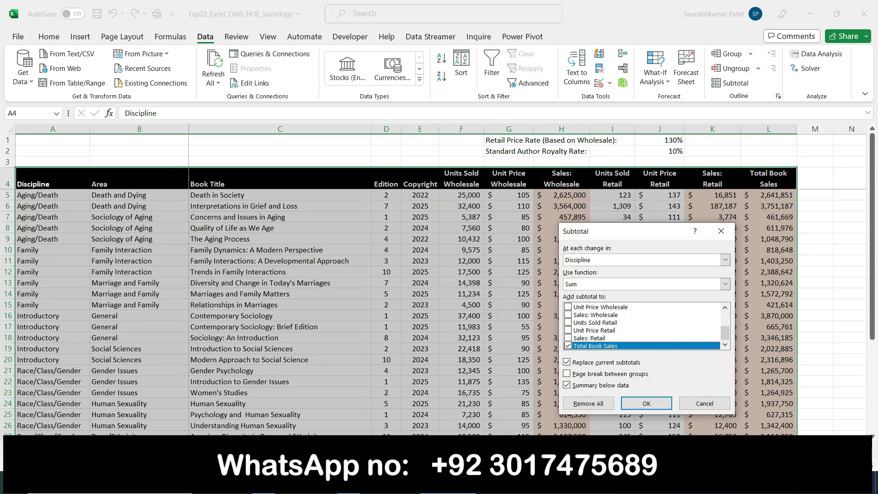
pyautogui.hotkey('alt', 'Tab')
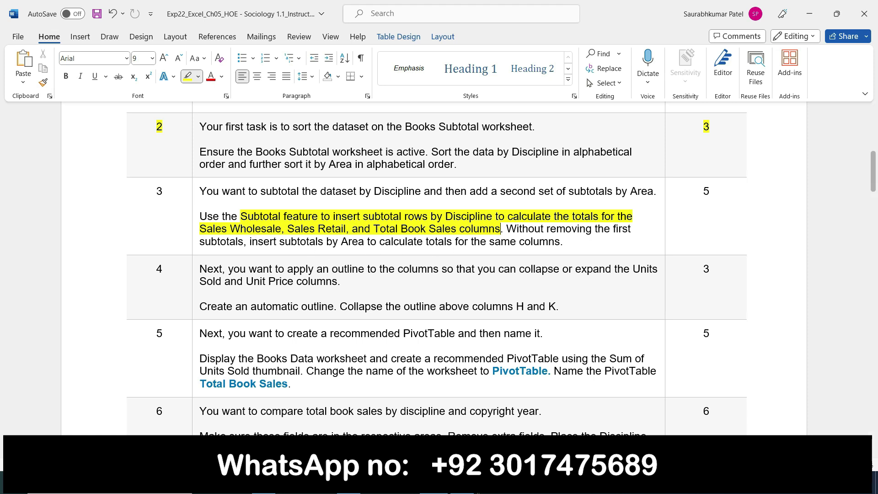
pyautogui.moveTo(462, 484)
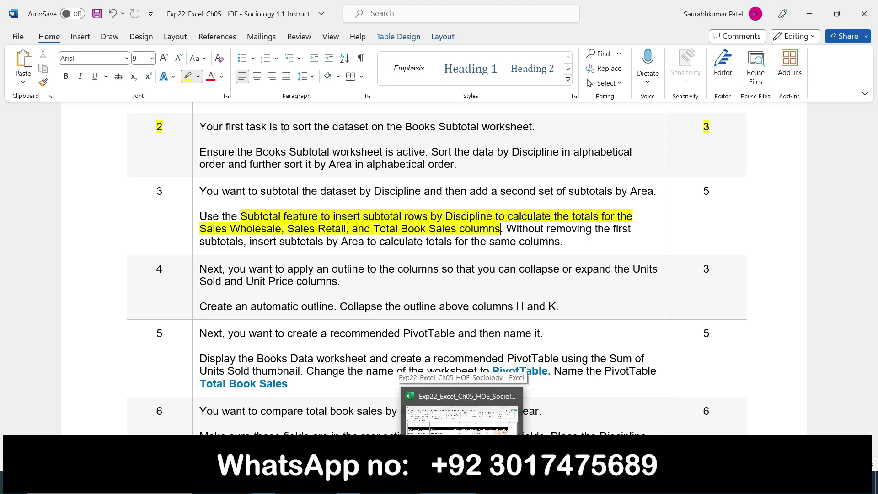
pyautogui.click(462, 484)
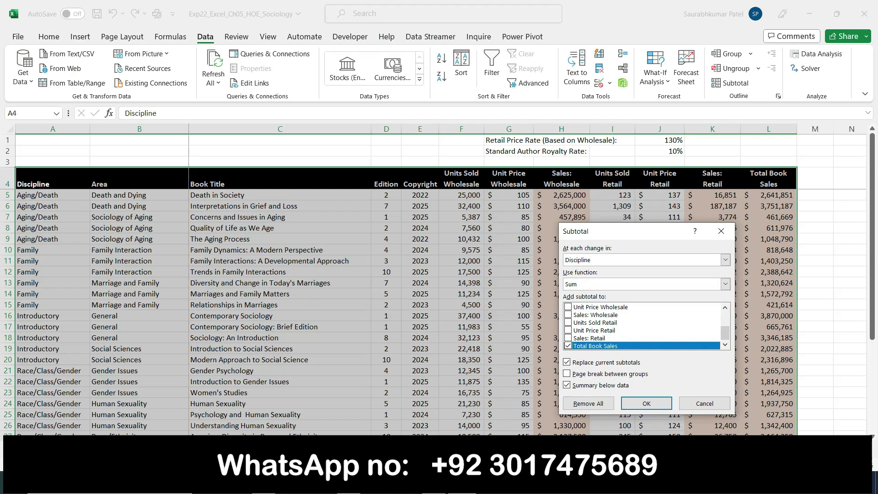
pyautogui.click(727, 283)
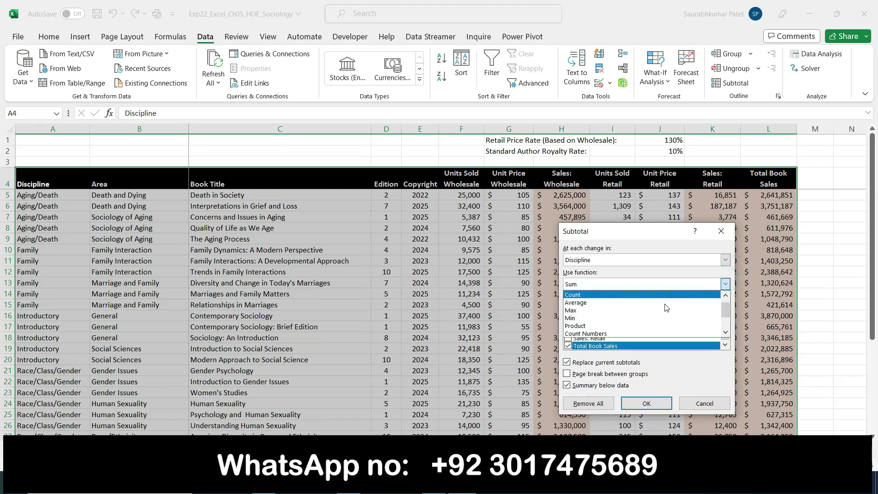
pyautogui.scroll(-1, 667, 308)
pyautogui.scroll(2, 666, 307)
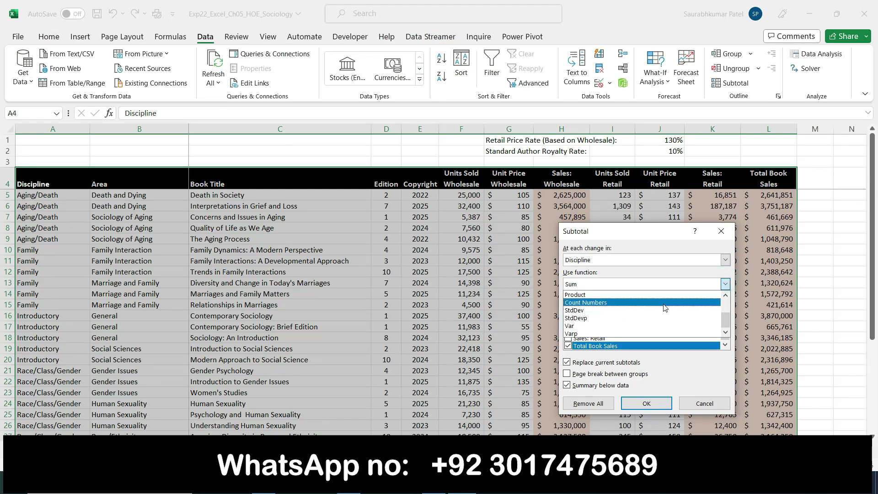
pyautogui.scroll(1, 641, 302)
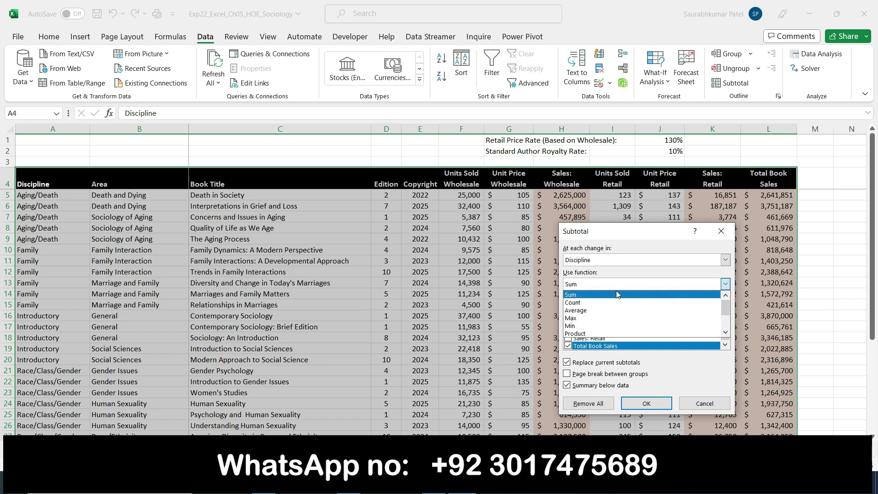
pyautogui.click(617, 295)
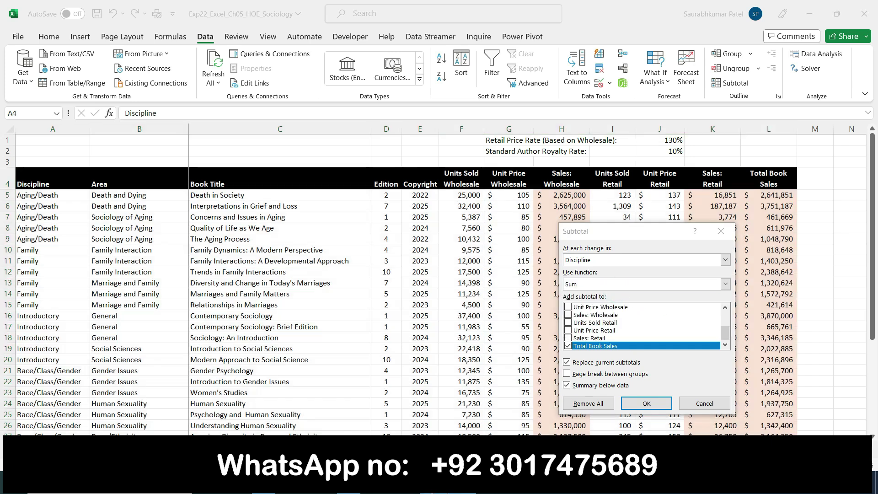
# Step: Add Sales: Wholesale and Sales: Retail to the subtotaled columns alongside Total Book Sales, checking against step 3 in Word
pyautogui.hotkey('alt', 'Tab')
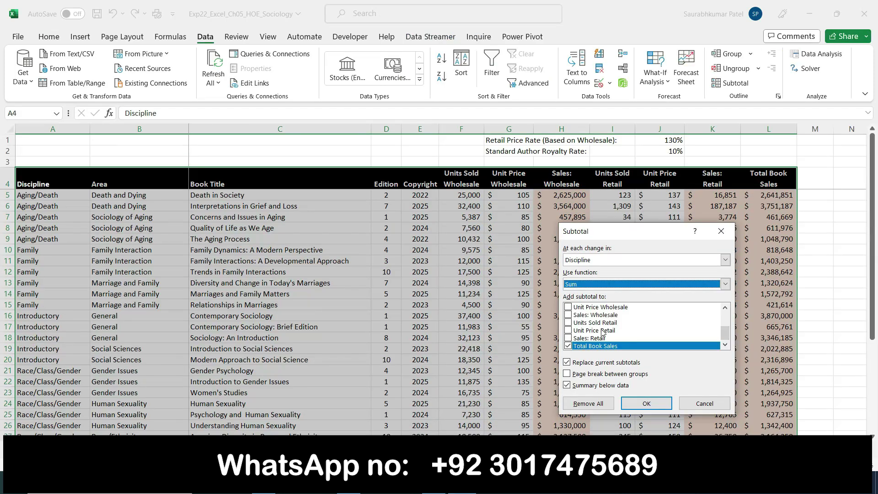
pyautogui.click(569, 315)
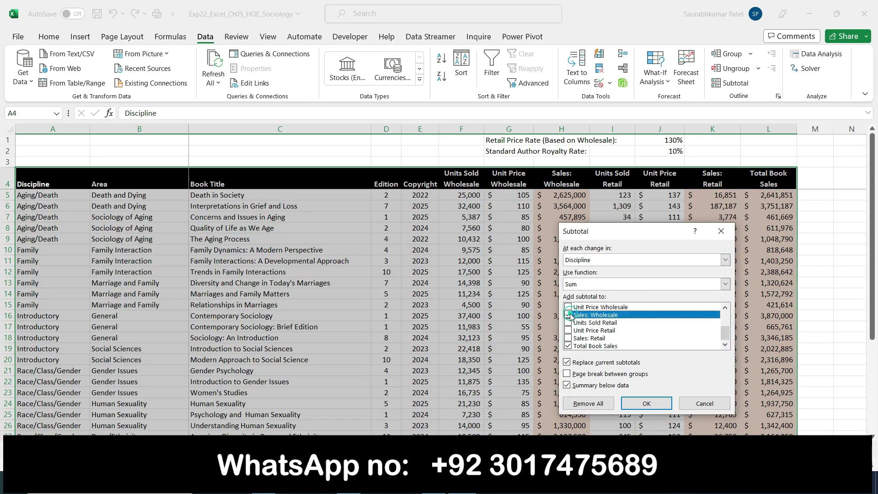
pyautogui.hotkey('alt', 'Tab')
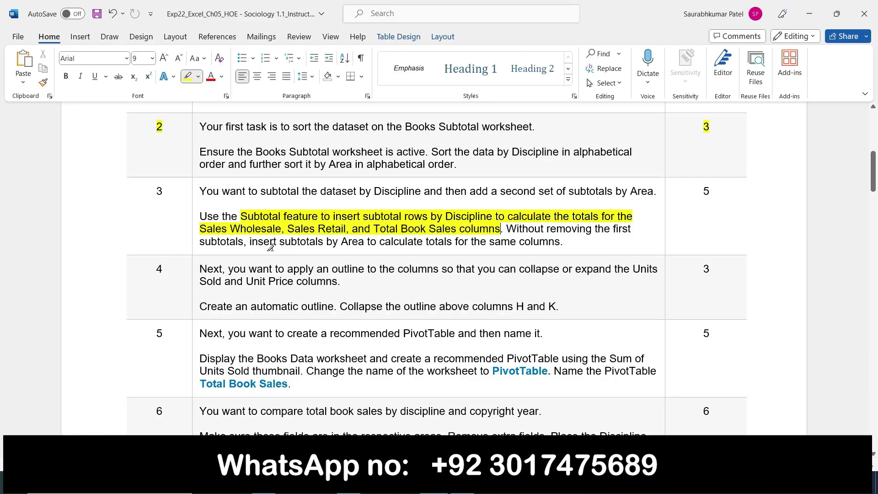
pyautogui.hotkey('alt', 'Tab')
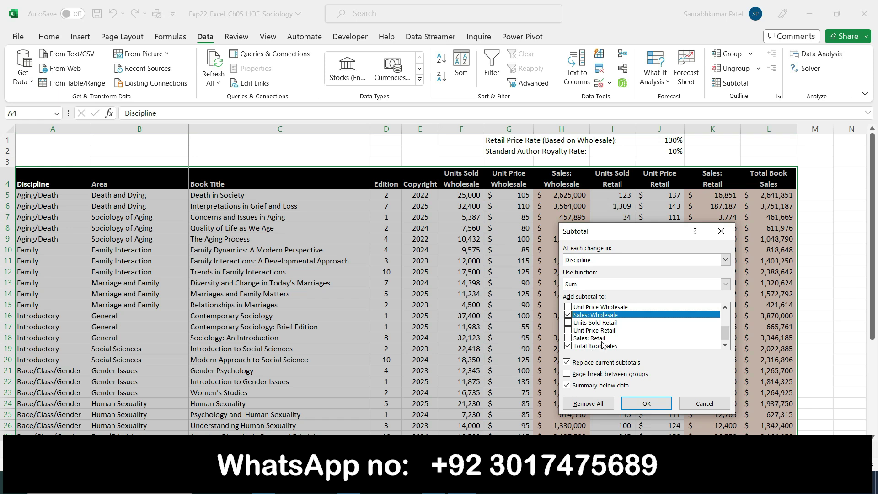
pyautogui.click(569, 338)
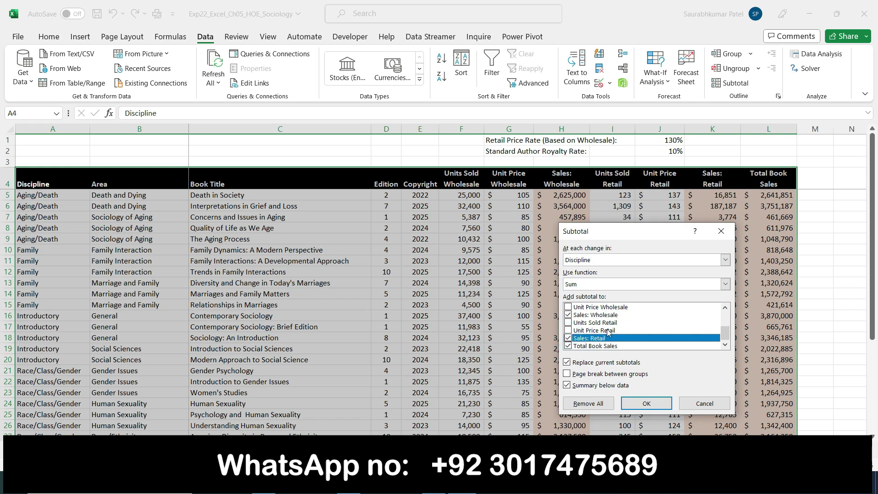
pyautogui.hotkey('alt', 'Tab')
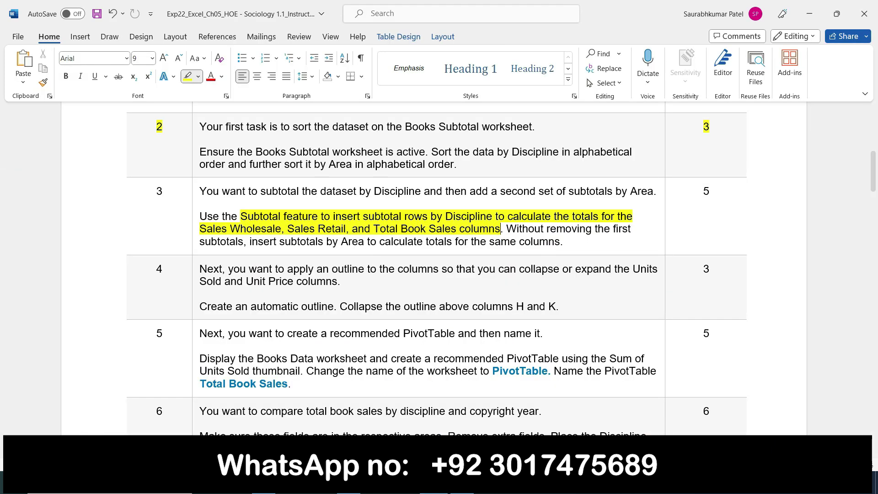
pyautogui.hotkey('alt', 'Tab')
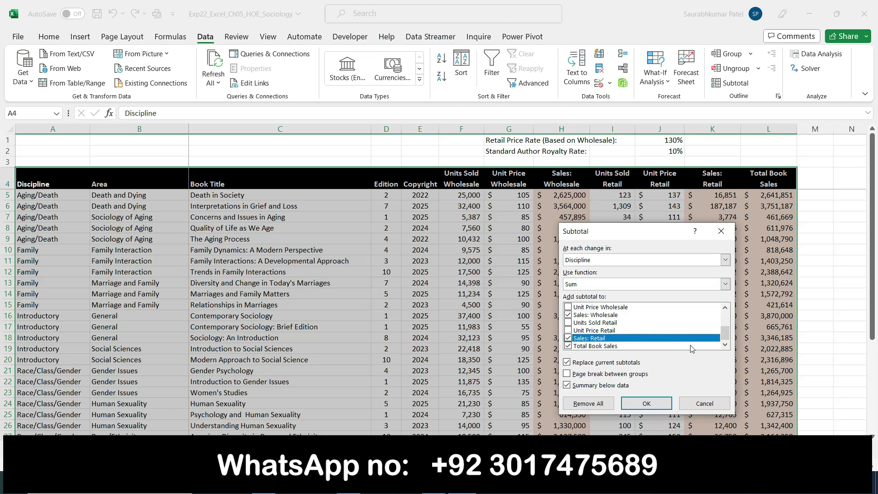
# Step: Review the whole list of subtotal columns against step 3 in Word, and insert the Discipline subtotals
pyautogui.click(726, 346)
pyautogui.click(726, 311)
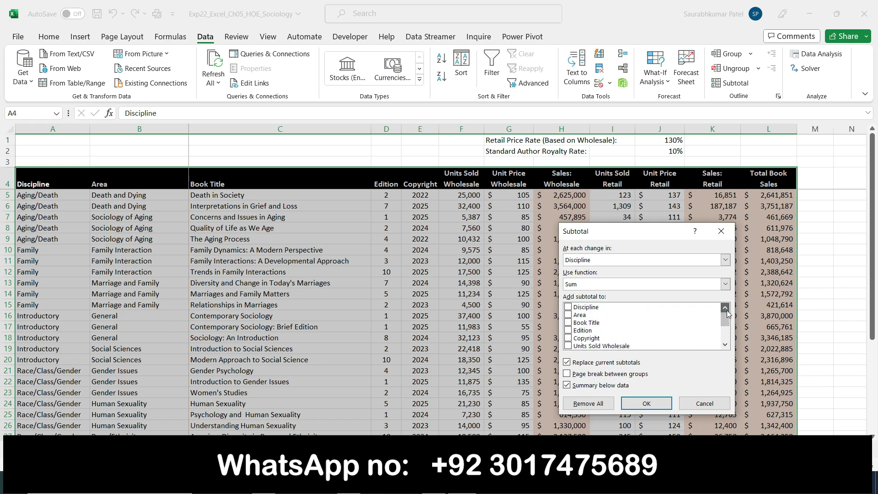
pyautogui.click(727, 347)
pyautogui.click(727, 346)
pyautogui.click(726, 346)
pyautogui.click(726, 347)
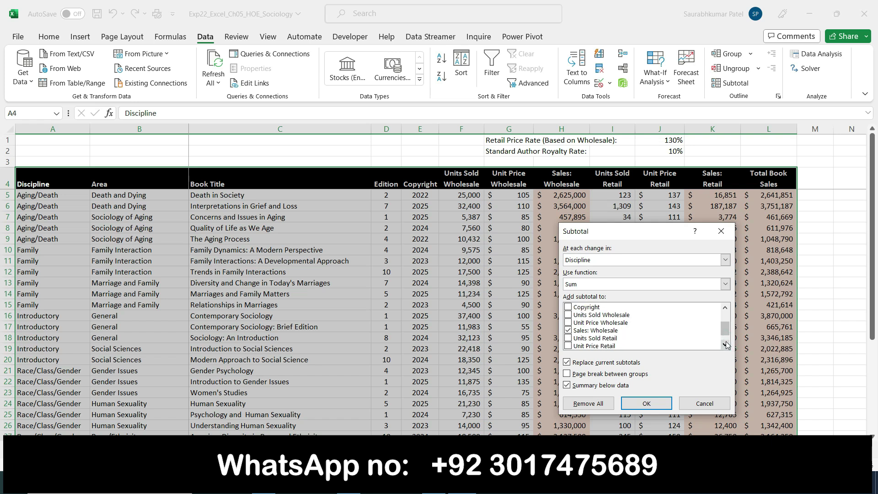
pyautogui.click(727, 345)
pyautogui.click(726, 345)
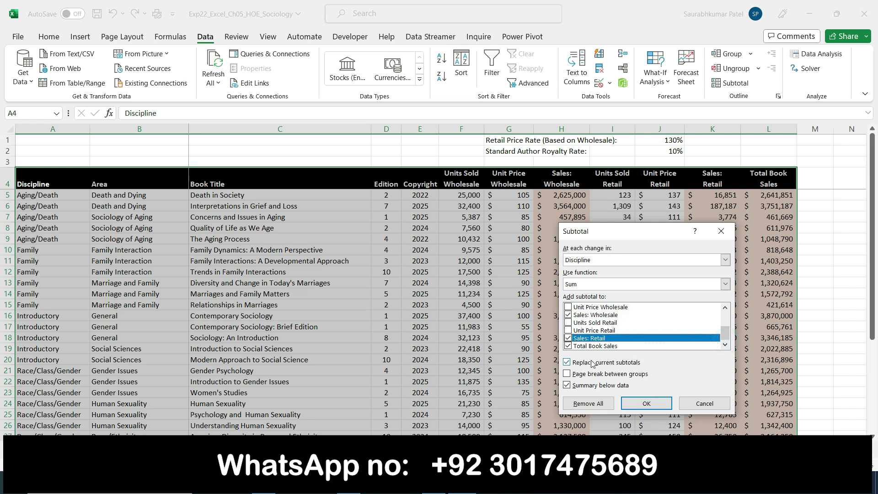
pyautogui.hotkey('alt', 'Tab')
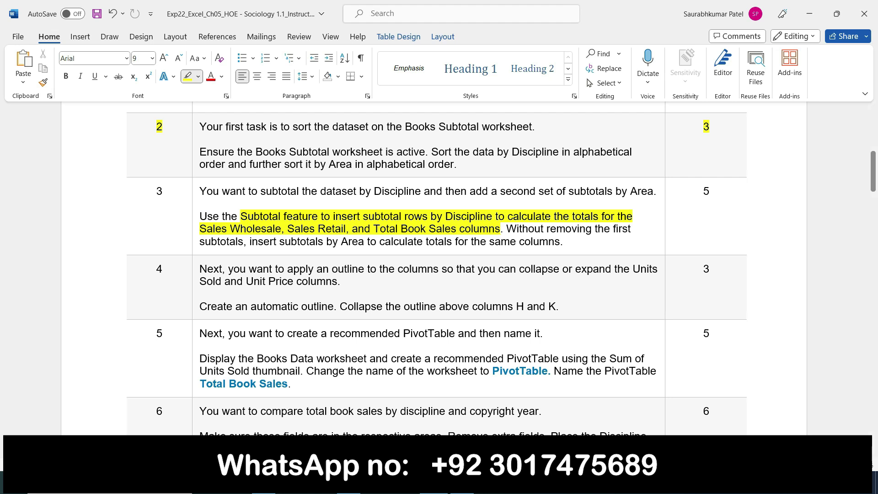
pyautogui.hotkey('alt', 'Tab')
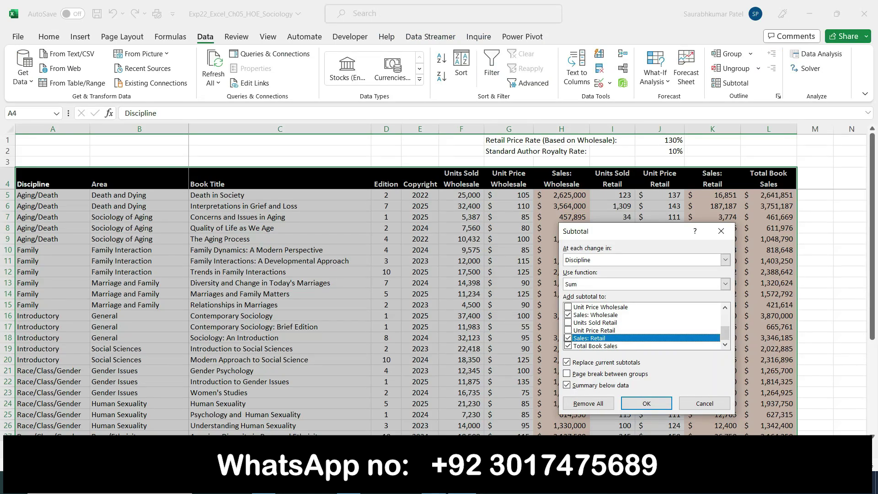
pyautogui.hotkey('alt', 'Tab')
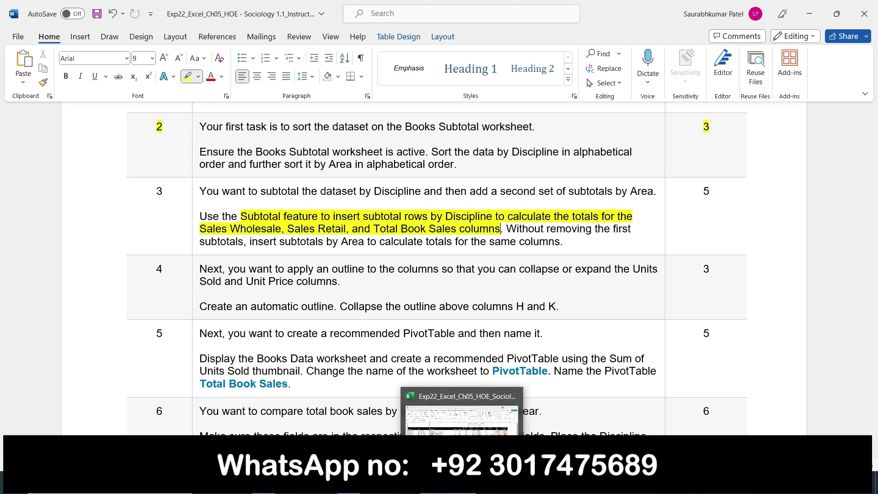
pyautogui.click(462, 407)
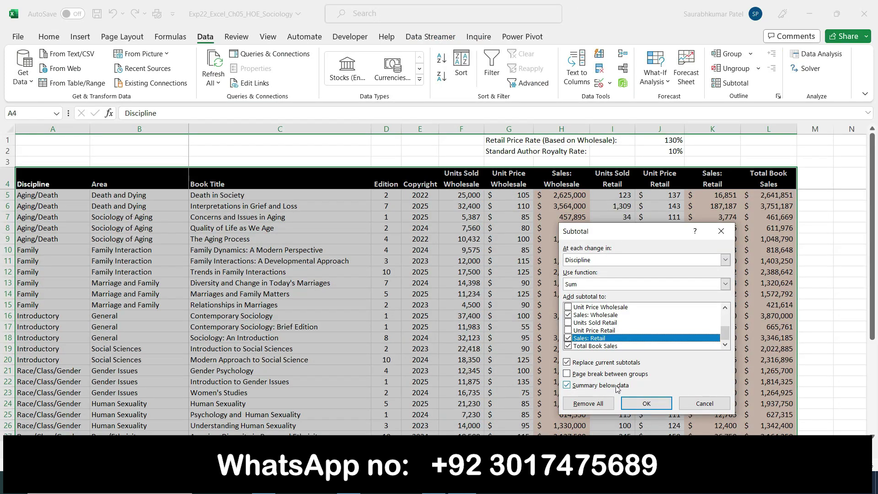
pyautogui.click(637, 404)
# Step: In the Word instructions, highlight step 3's number and points instead of its text, and highlight all of step 4's text
pyautogui.click(440, 486)
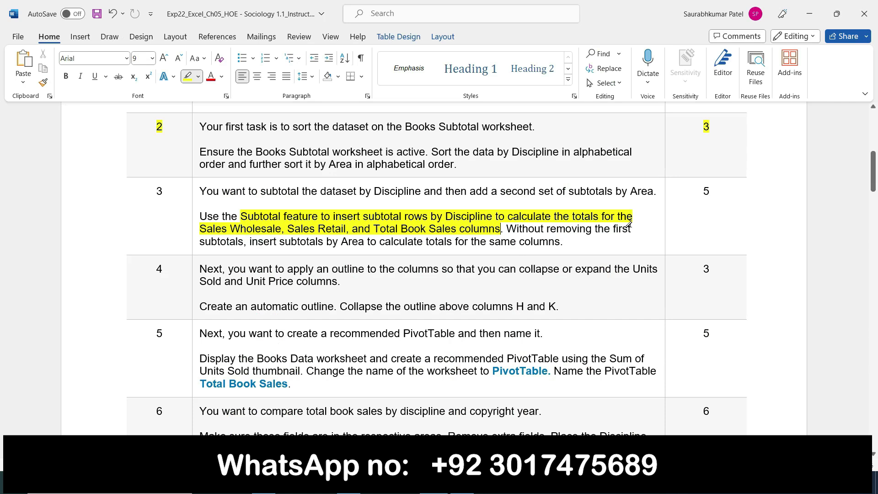
pyautogui.click(192, 197)
pyautogui.click(194, 197)
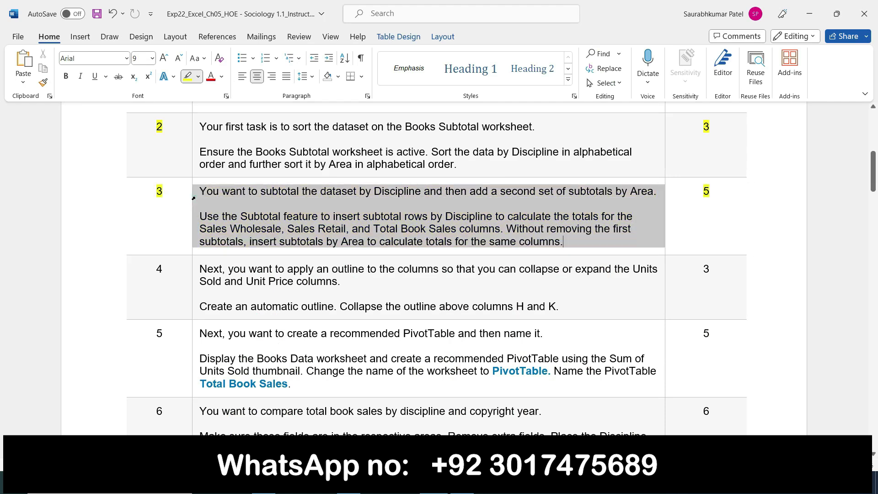
pyautogui.click(194, 272)
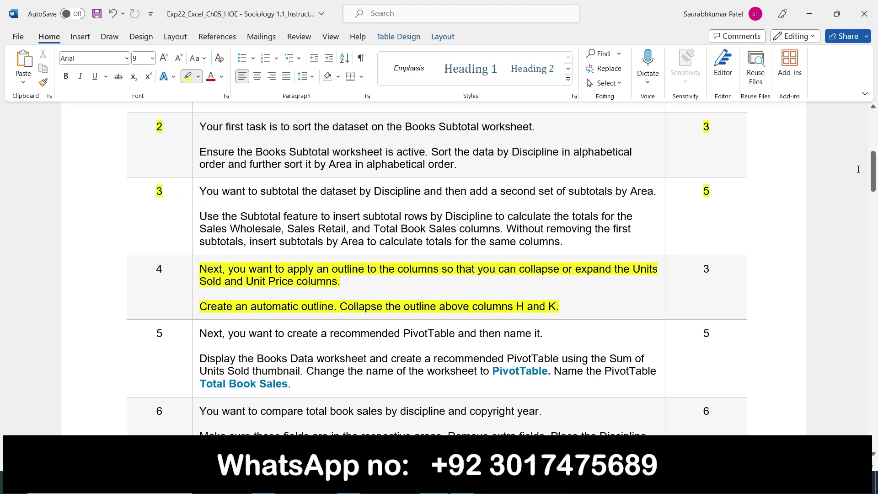
pyautogui.moveTo(874, 176); pyautogui.dragTo(876, 195)
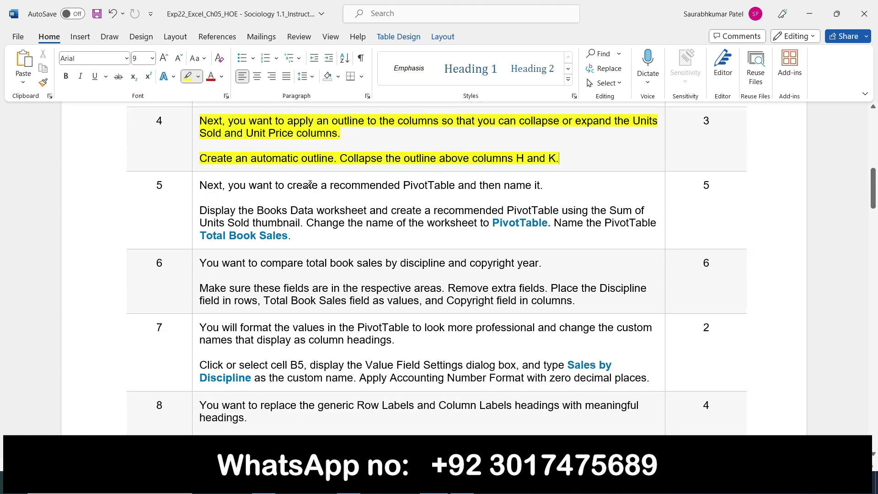
# Step: Return to Excel and create an automatic outline for the Books Subtotal data, modifying the existing outline
pyautogui.hotkey('alt', 'Tab')
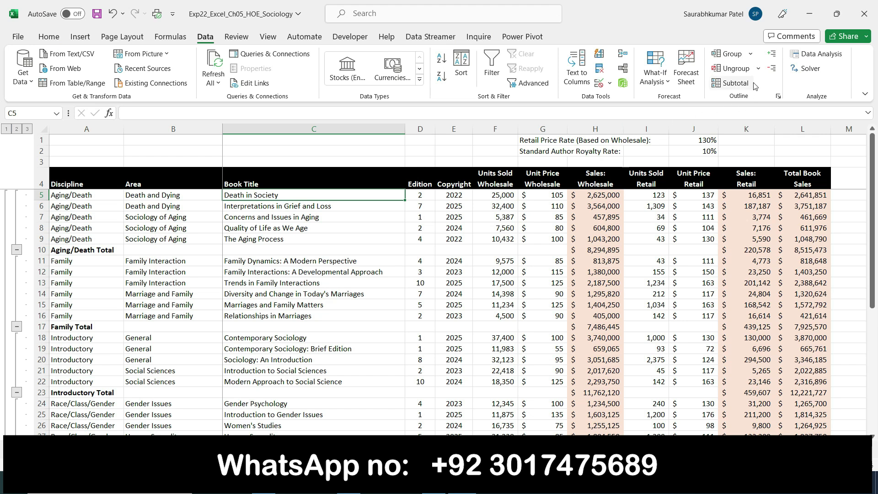
pyautogui.click(753, 55)
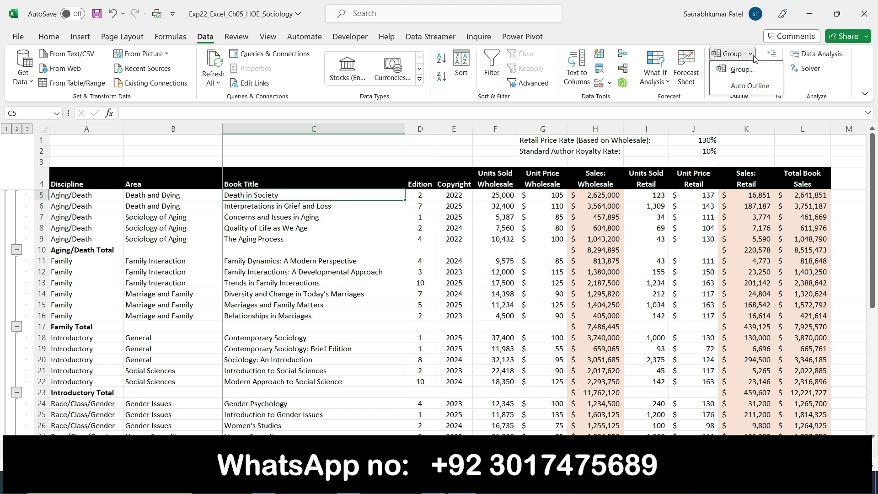
pyautogui.click(750, 87)
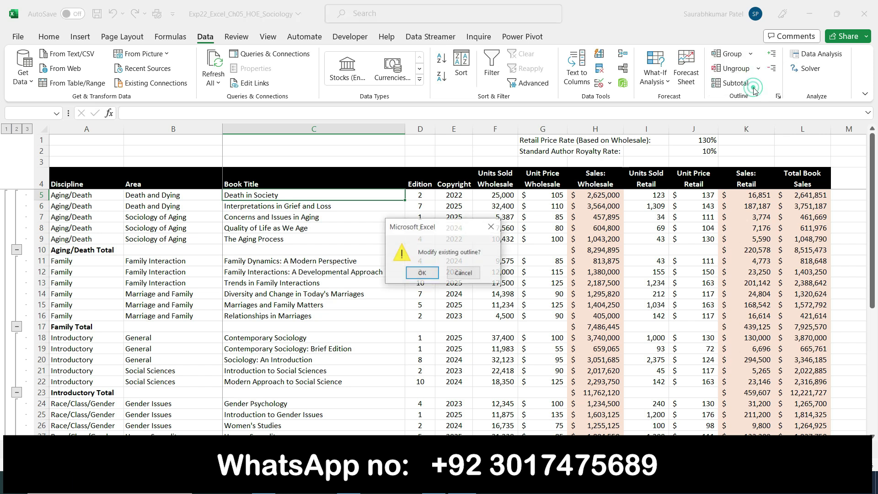
pyautogui.click(423, 274)
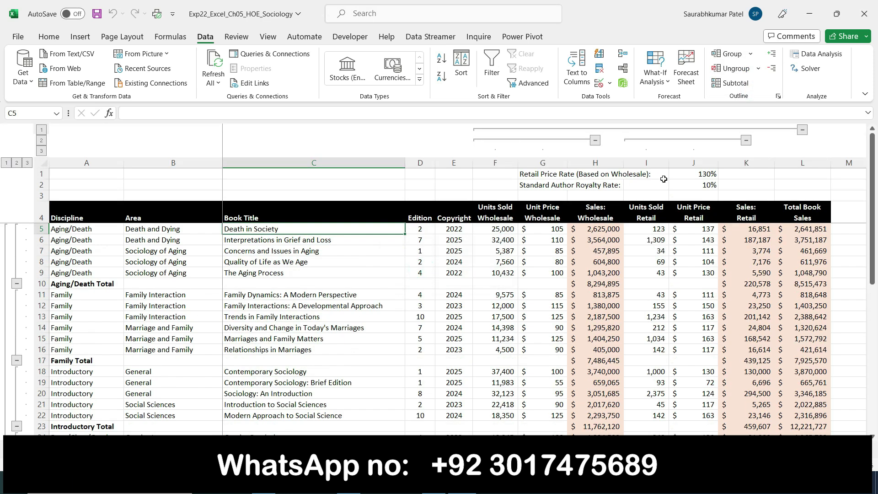
# Step: Check step 4 in Word, and in Excel collapse the column outlines above column K and column L
pyautogui.hotkey('alt', 'Tab')
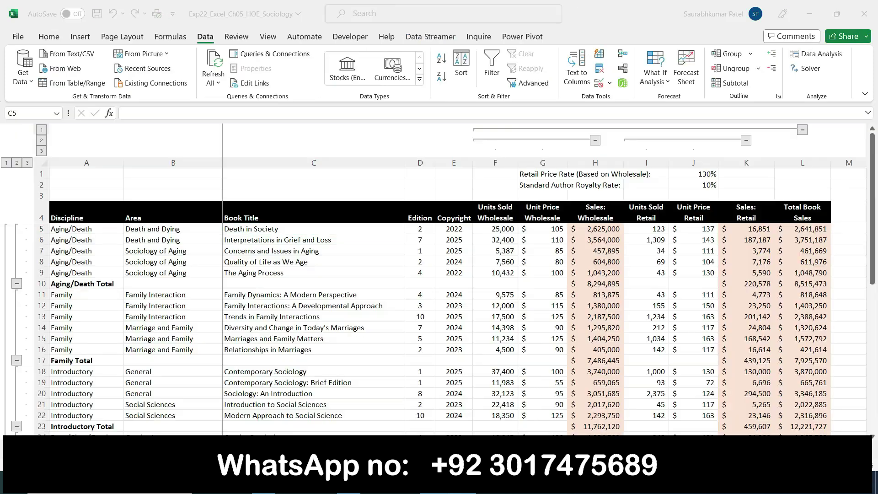
pyautogui.click(460, 486)
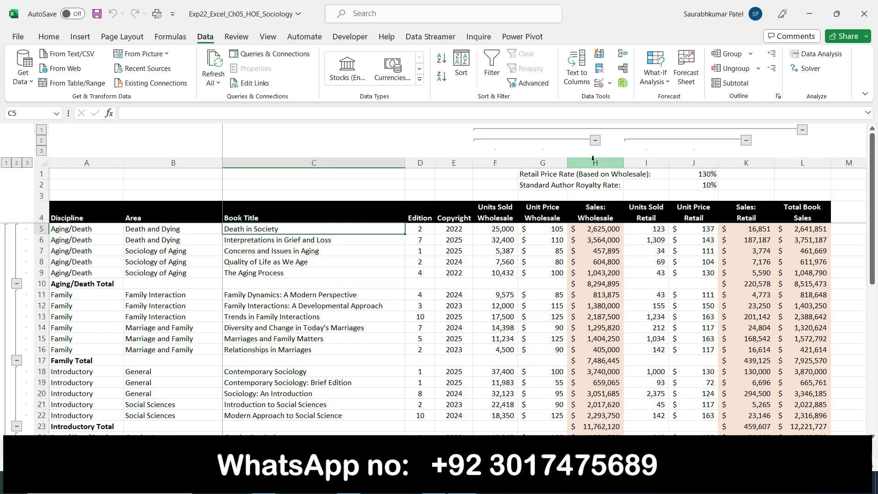
pyautogui.click(744, 141)
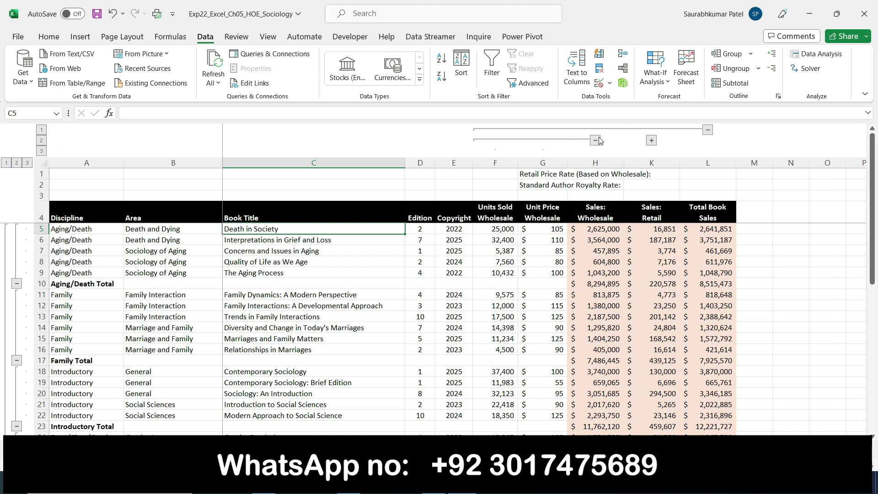
pyautogui.click(708, 130)
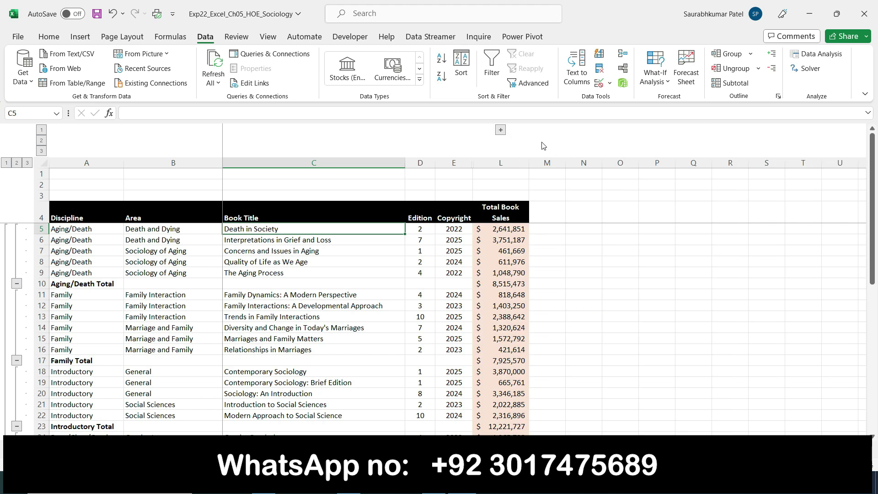
pyautogui.click(501, 130)
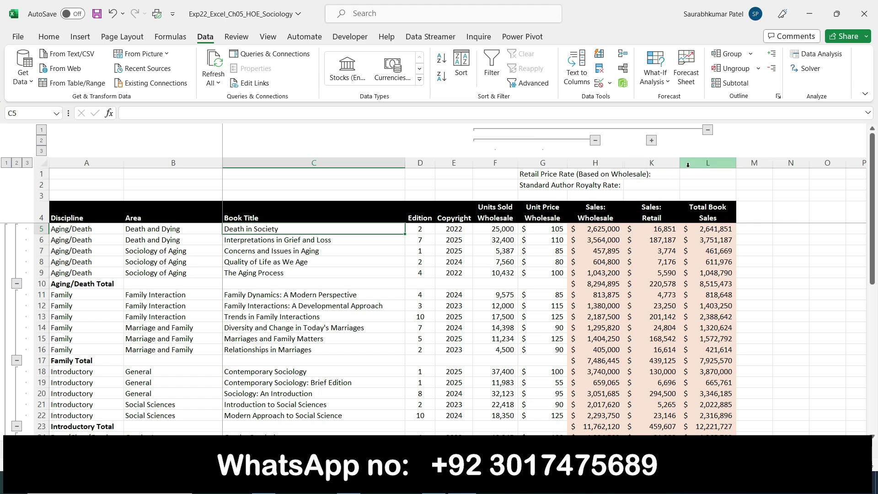
pyautogui.click(707, 131)
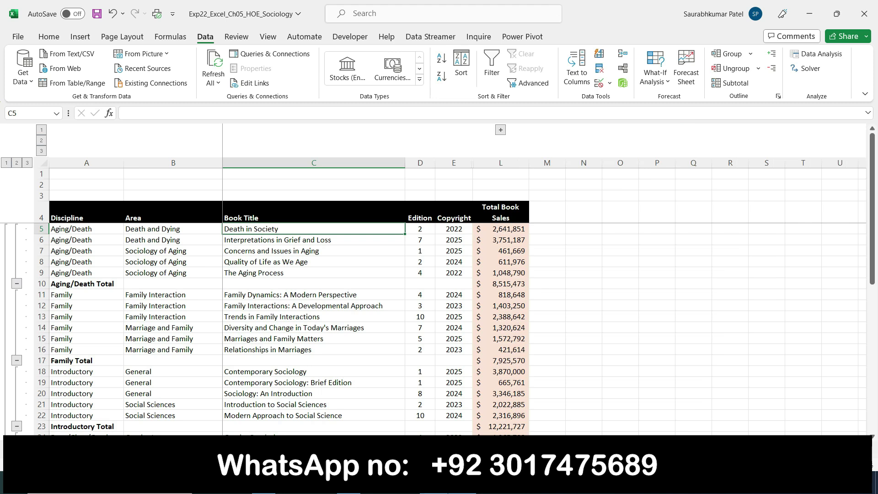
# Step: In the Word instructions, remove the highlight from step 4's text and highlight all of step 5's text
pyautogui.click(434, 483)
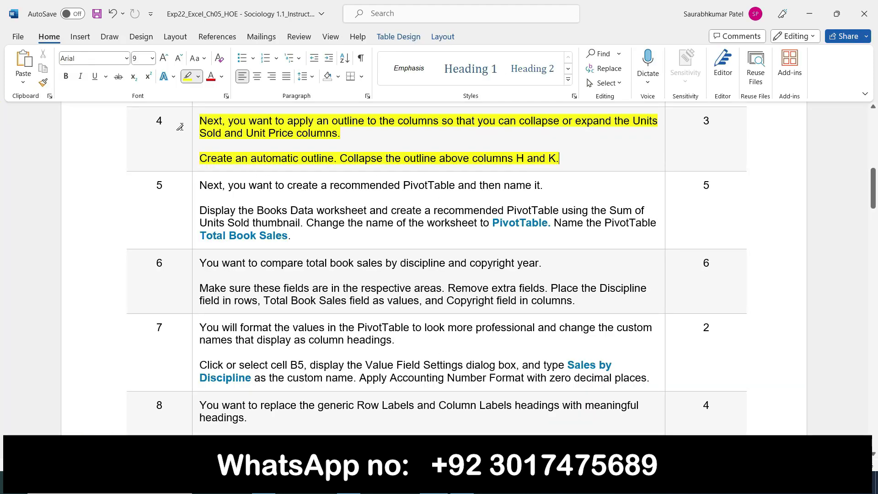
pyautogui.click(192, 123)
pyautogui.click(196, 187)
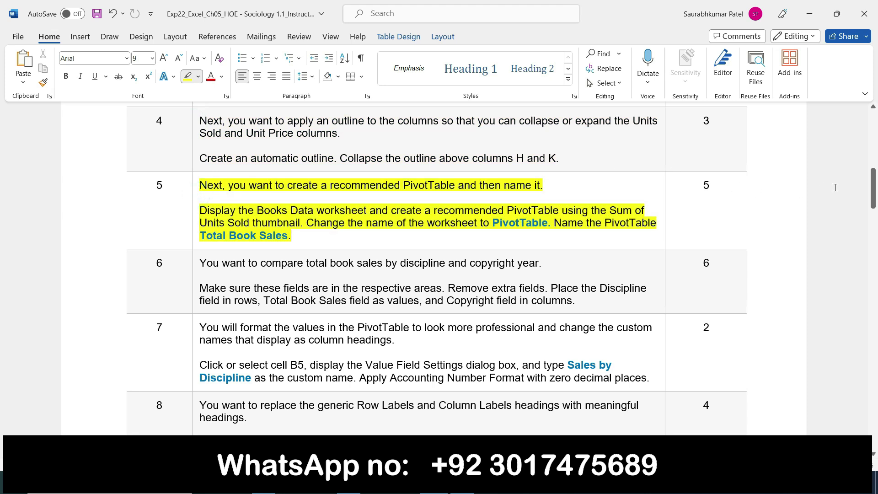
pyautogui.moveTo(873, 184); pyautogui.dragTo(874, 194)
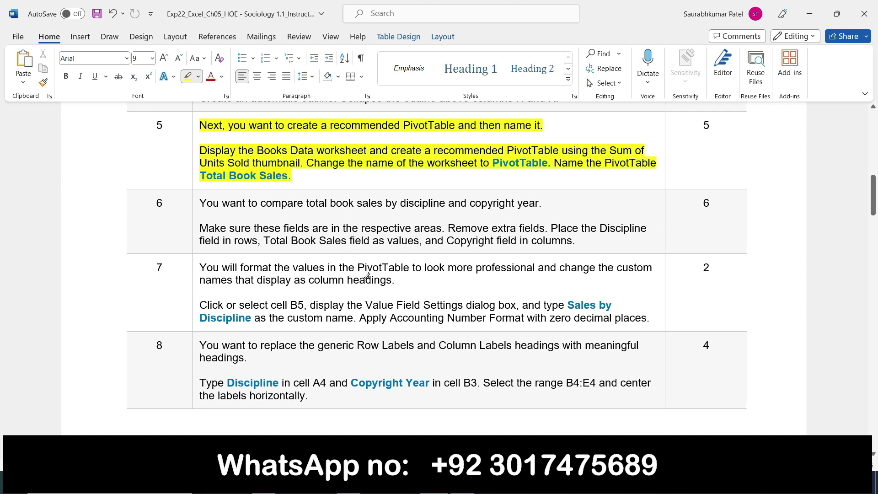
# Step: Display the Books Data worksheet in Excel and bring up the recommended PivotTables for its book data
pyautogui.hotkey('alt', 'Tab')
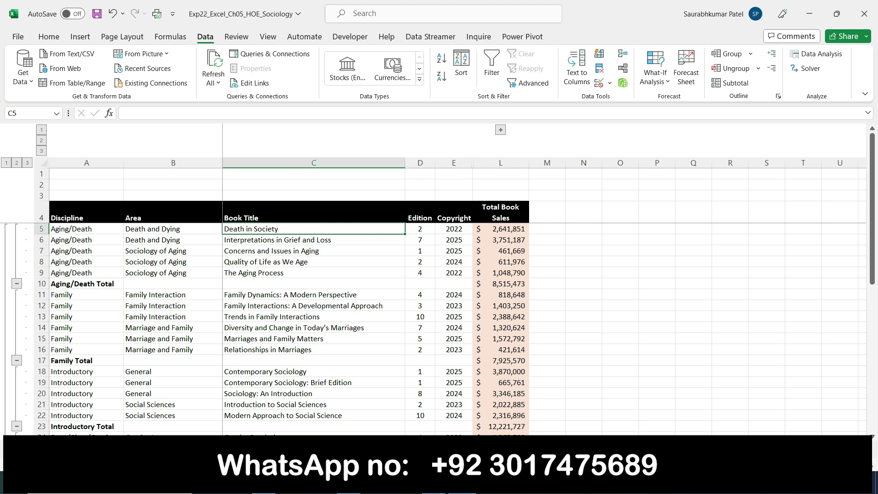
pyautogui.hotkey('alt', 'Tab')
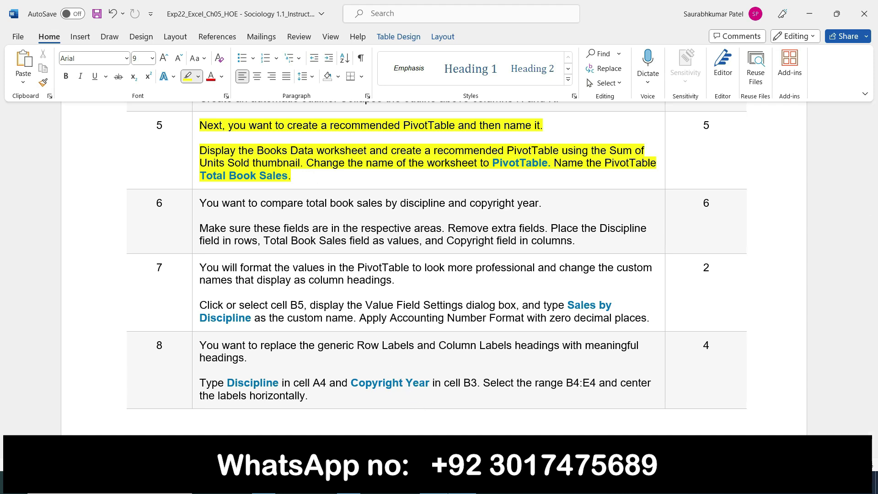
pyautogui.hotkey('alt', 'Tab')
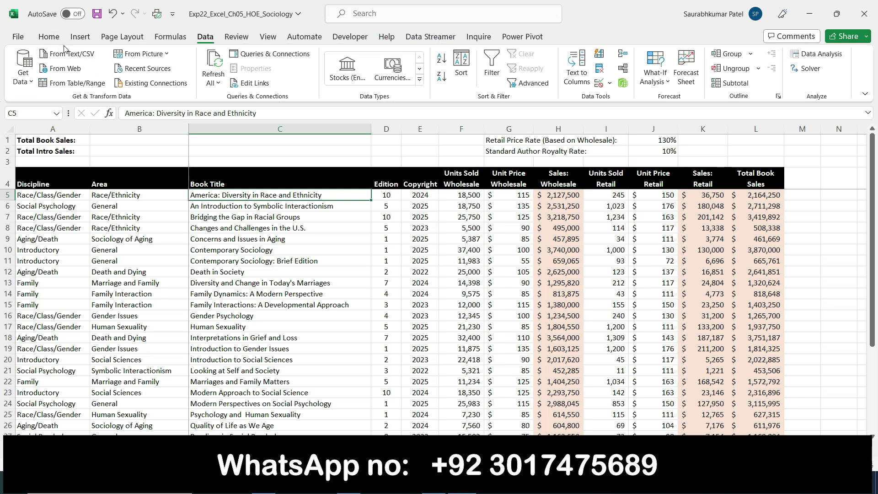
pyautogui.click(49, 37)
pyautogui.click(88, 38)
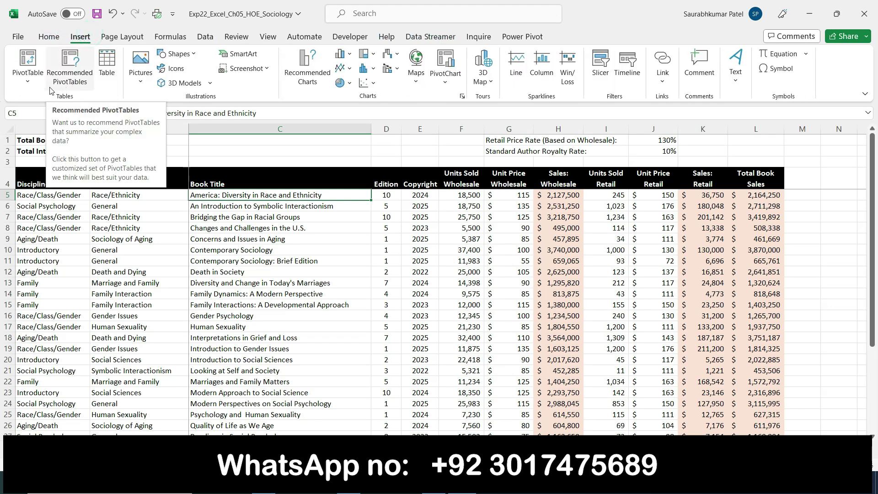
pyautogui.click(434, 483)
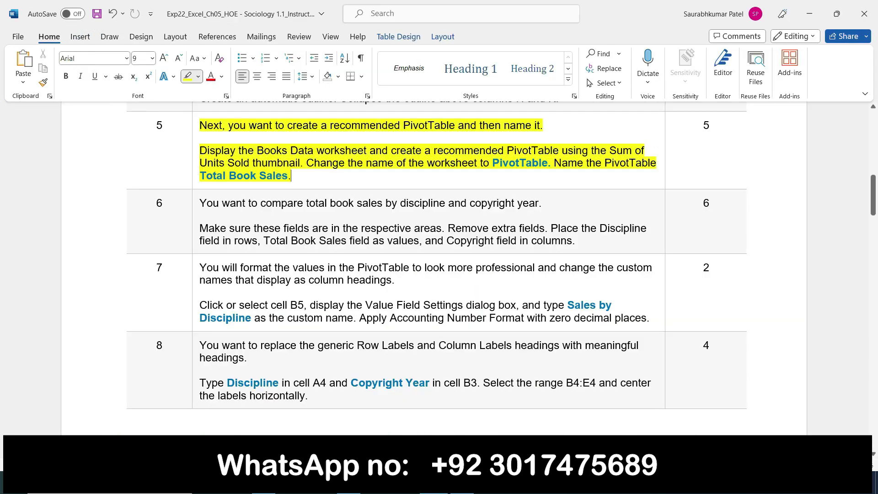
pyautogui.click(462, 483)
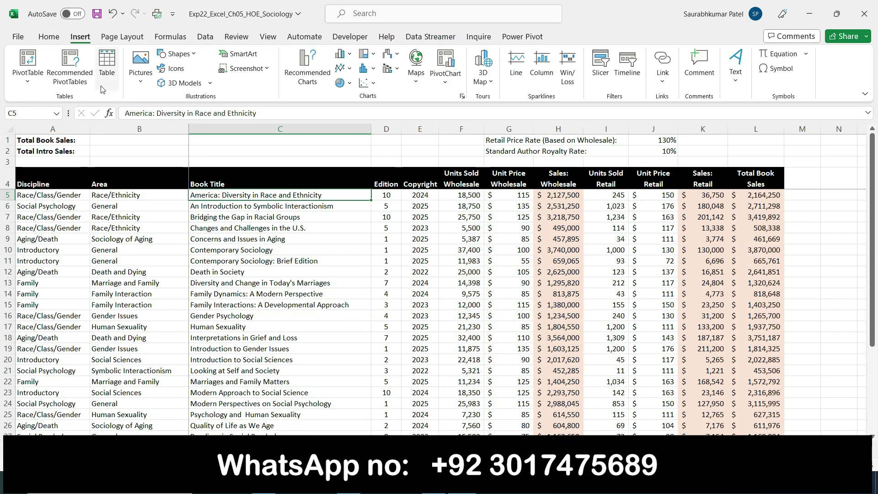
pyautogui.click(70, 69)
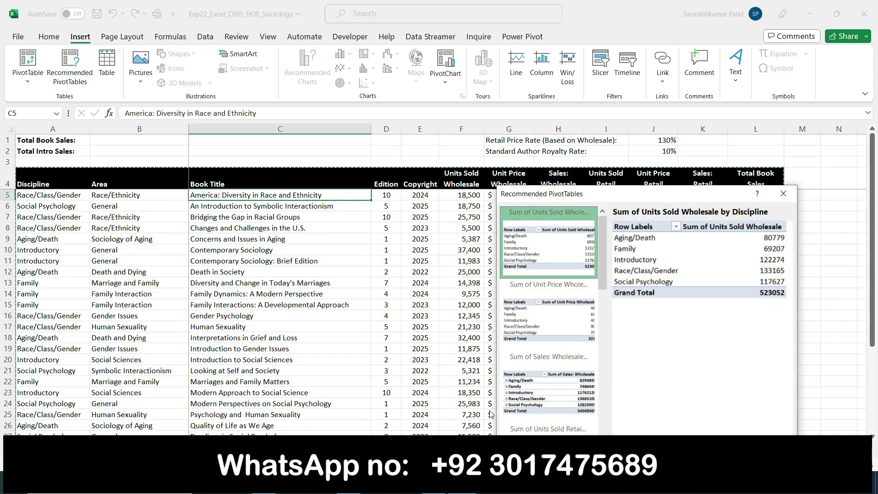
# Step: Compare the previews of the recommended PivotTables with step 5 in Word, looking for the Sum of Units Sold thumbnail
pyautogui.click(433, 483)
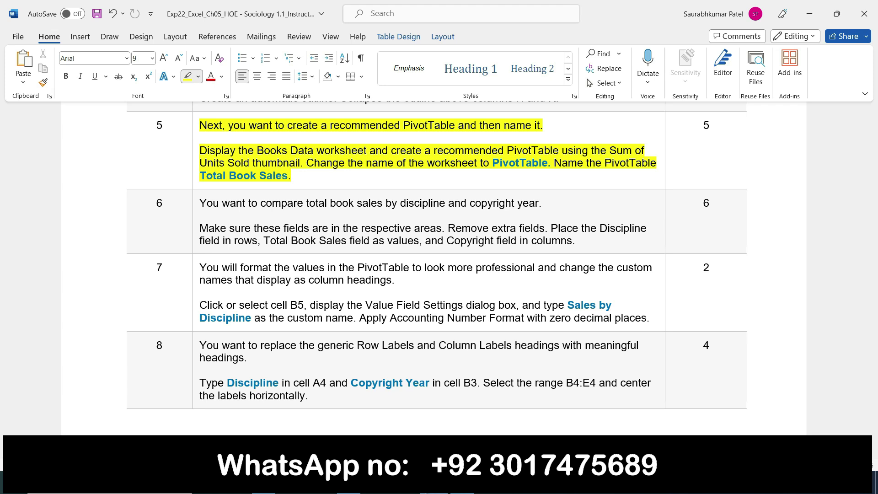
pyautogui.hotkey('alt', 'Tab')
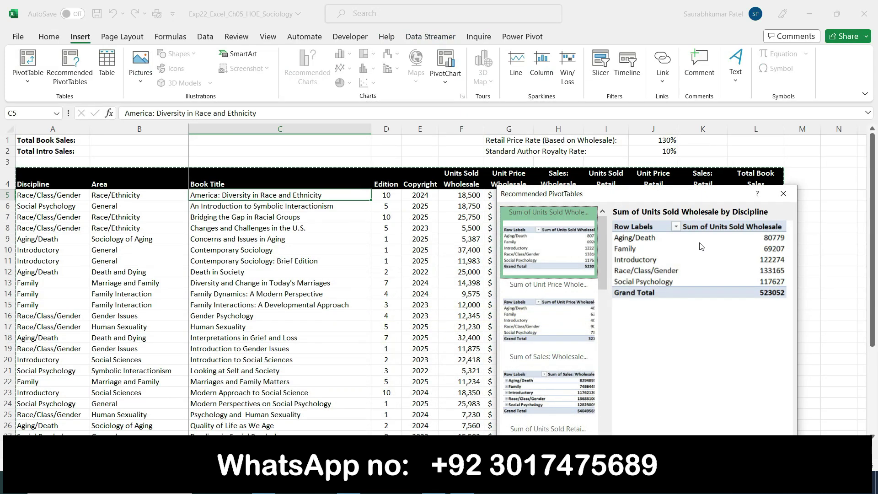
pyautogui.click(551, 331)
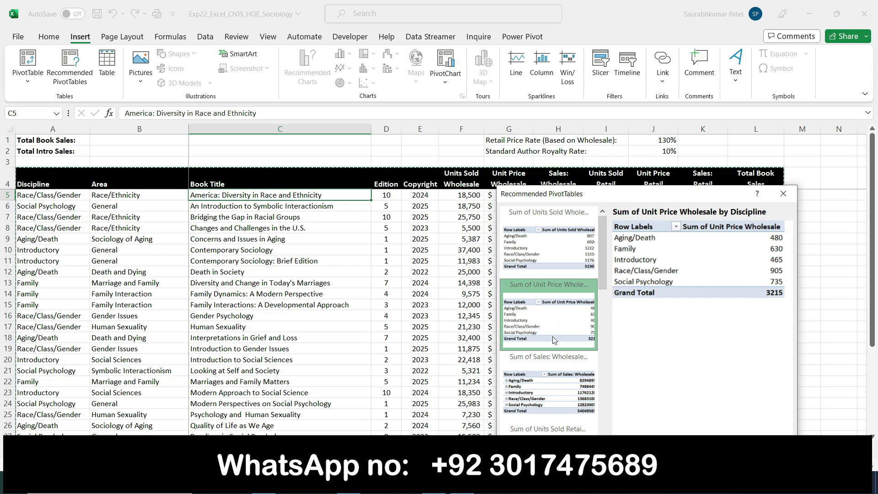
pyautogui.click(539, 391)
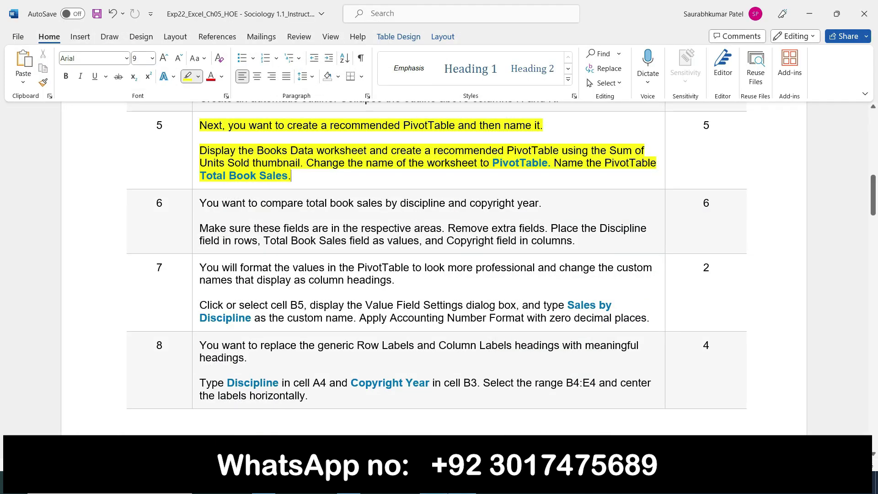
pyautogui.moveTo(462, 484)
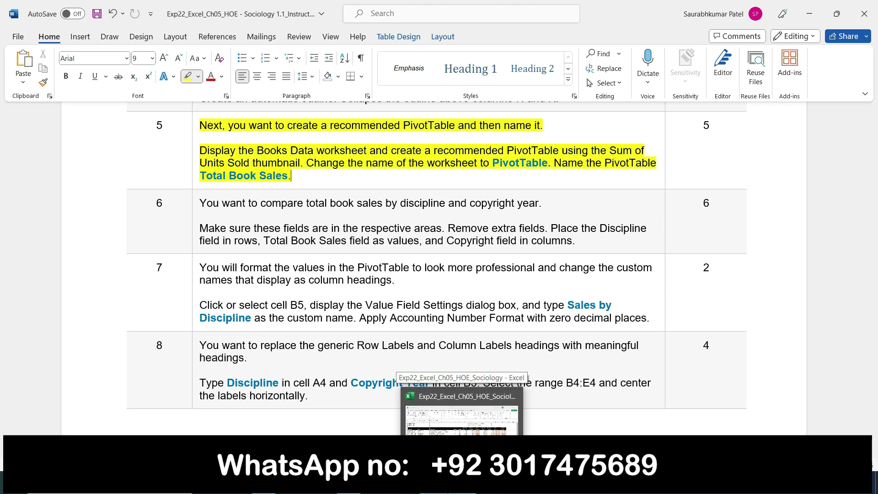
pyautogui.click(462, 414)
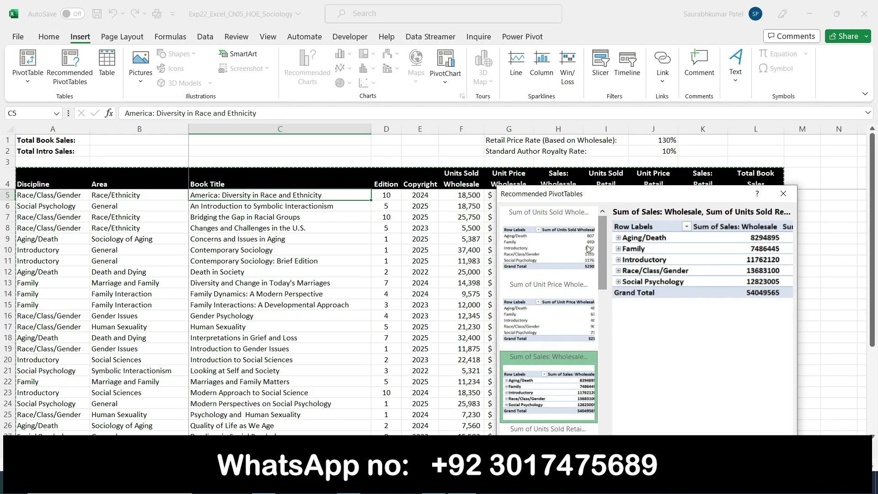
pyautogui.click(550, 242)
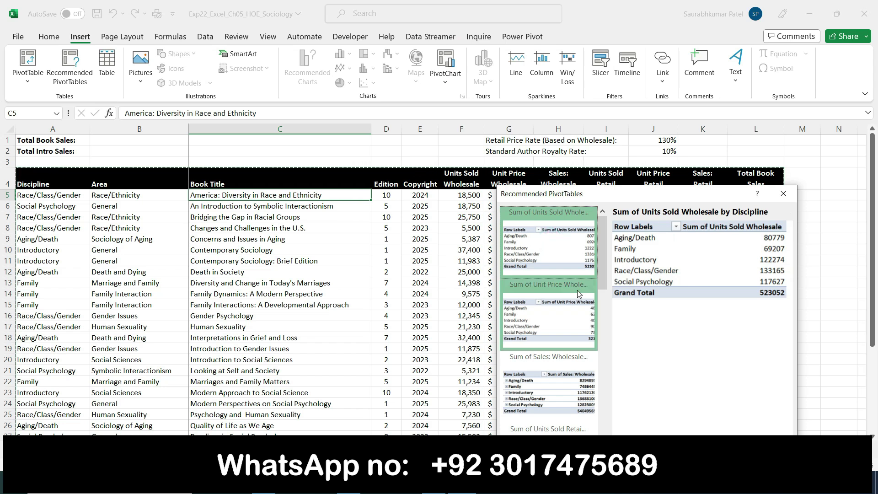
pyautogui.click(563, 312)
pyautogui.click(552, 363)
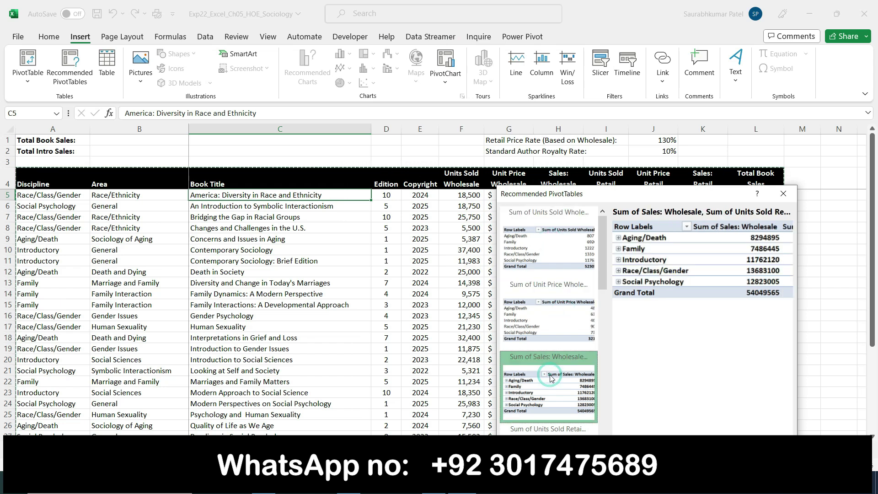
pyautogui.scroll(-3, 535, 419)
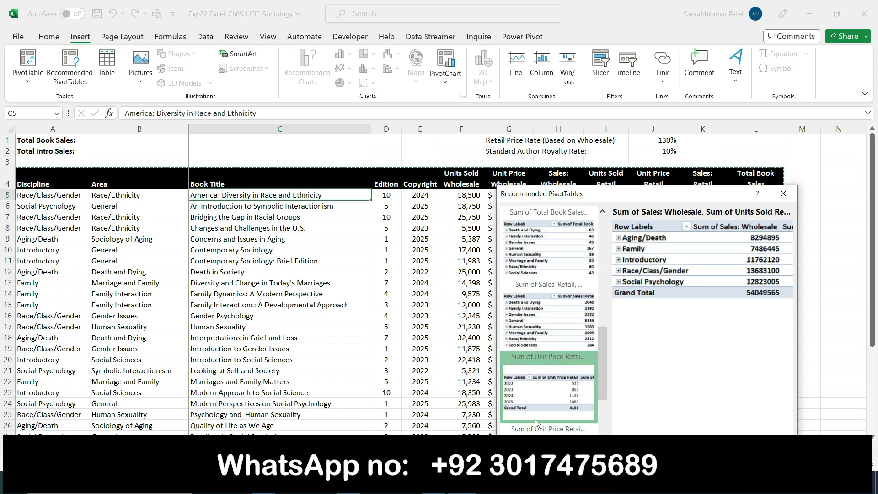
pyautogui.click(552, 401)
pyautogui.click(563, 425)
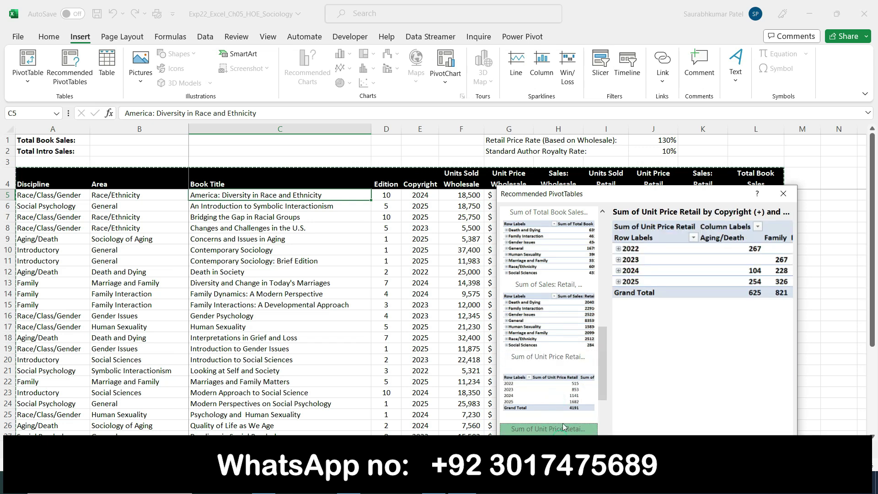
pyautogui.scroll(-2, 564, 376)
pyautogui.click(566, 409)
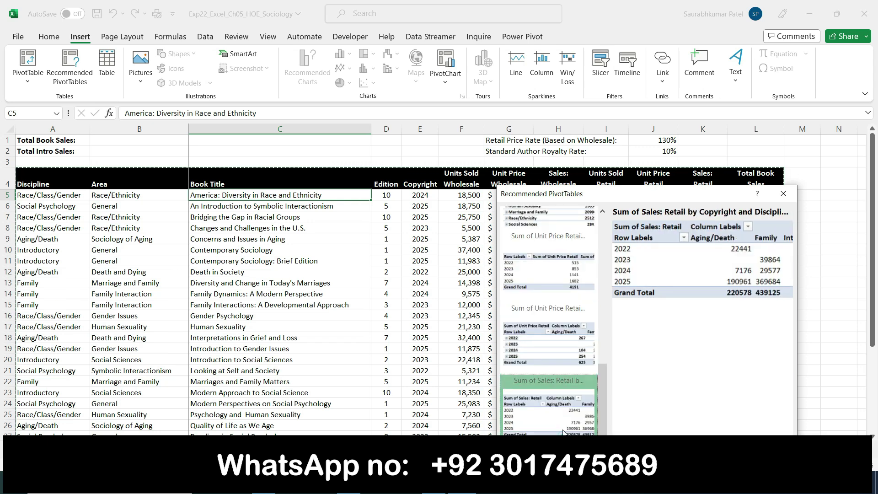
pyautogui.scroll(3, 562, 398)
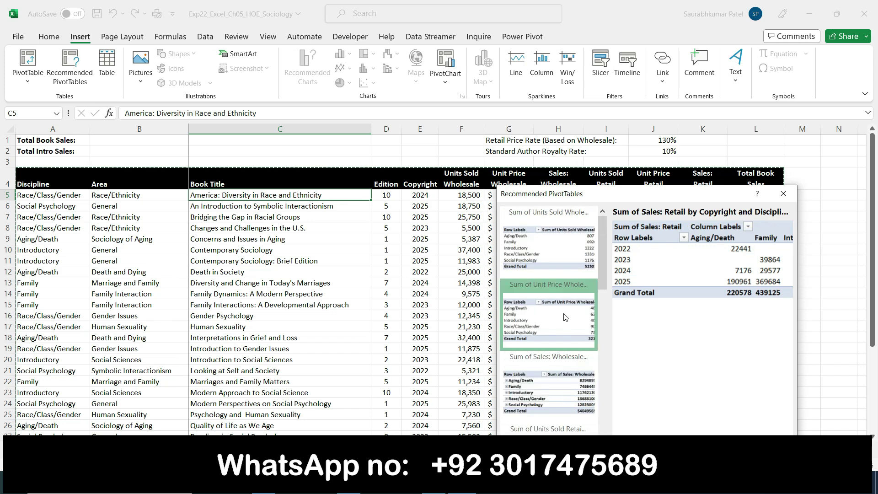
# Step: Insert the recommended PivotTable Sum of Units Sold Wholesale by Discipline, checking the choice against step 5 in Word
pyautogui.click(553, 242)
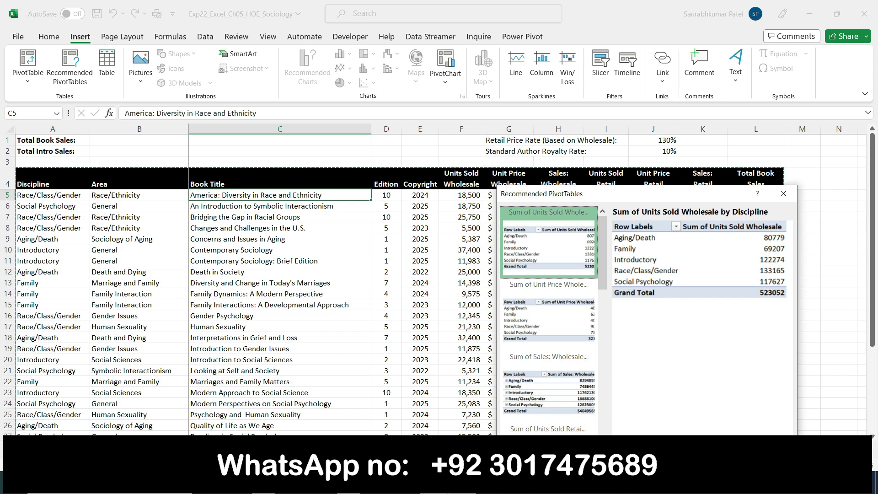
pyautogui.hotkey('alt', 'Tab')
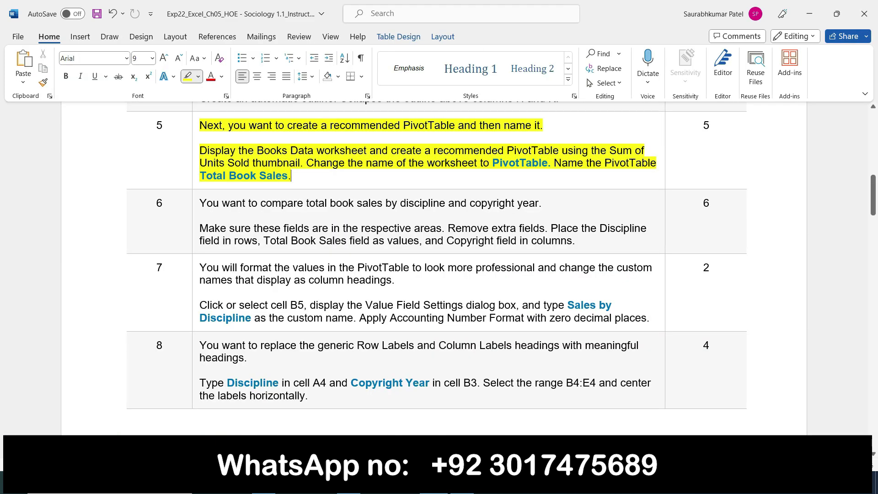
pyautogui.hotkey('alt', 'Tab')
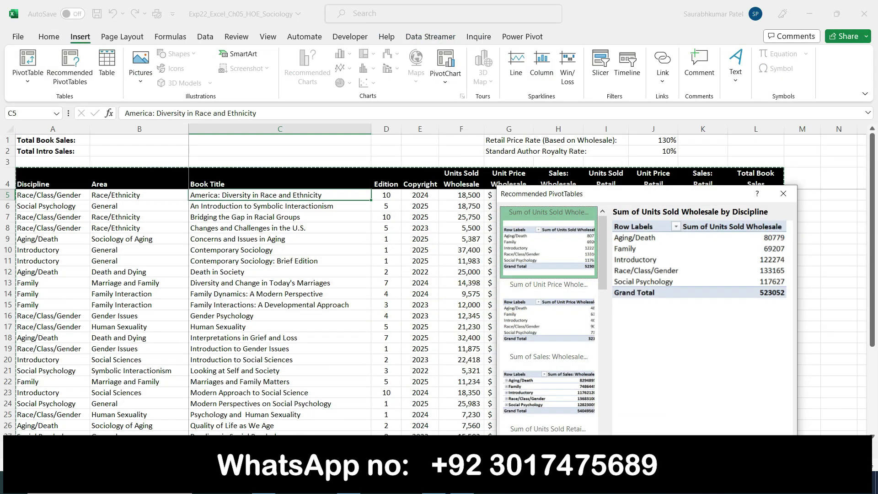
pyautogui.press('Return')
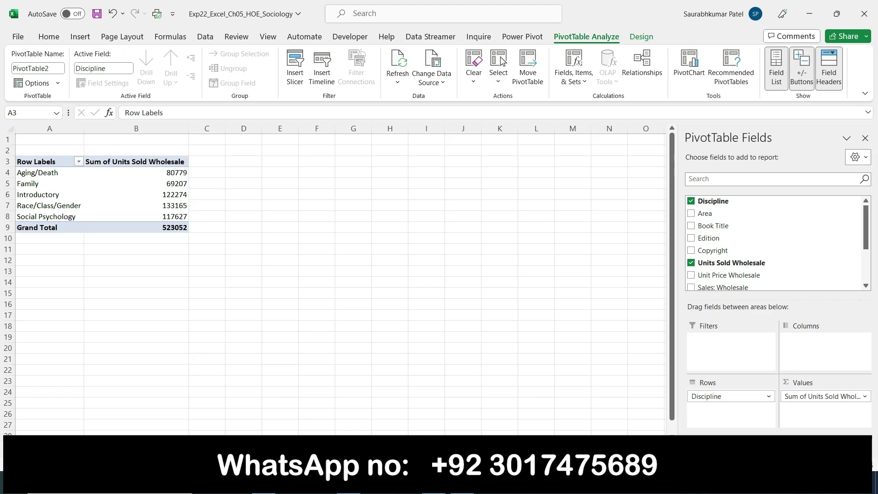
# Step: Rename the new PivotTable's worksheet as PivotTable, using the name given in step 5 of the Word instructions
pyautogui.hotkey('alt', 'Tab')
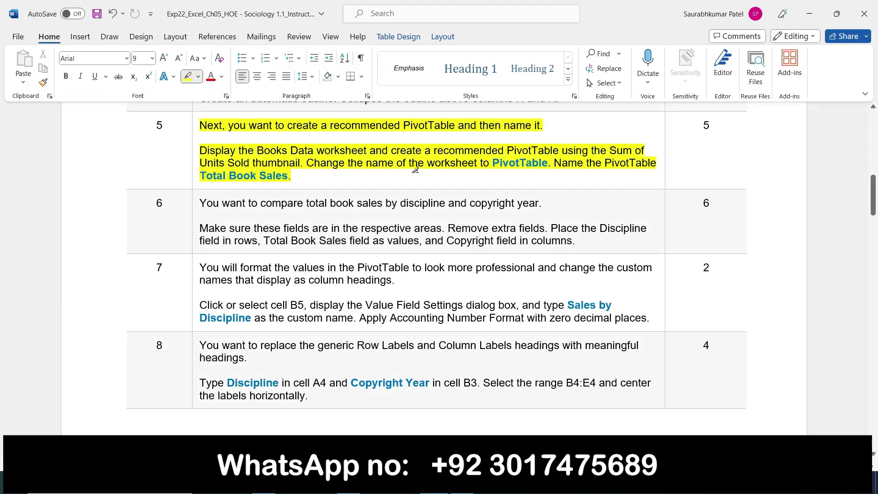
pyautogui.click(187, 77)
pyautogui.moveTo(493, 162); pyautogui.dragTo(550, 164)
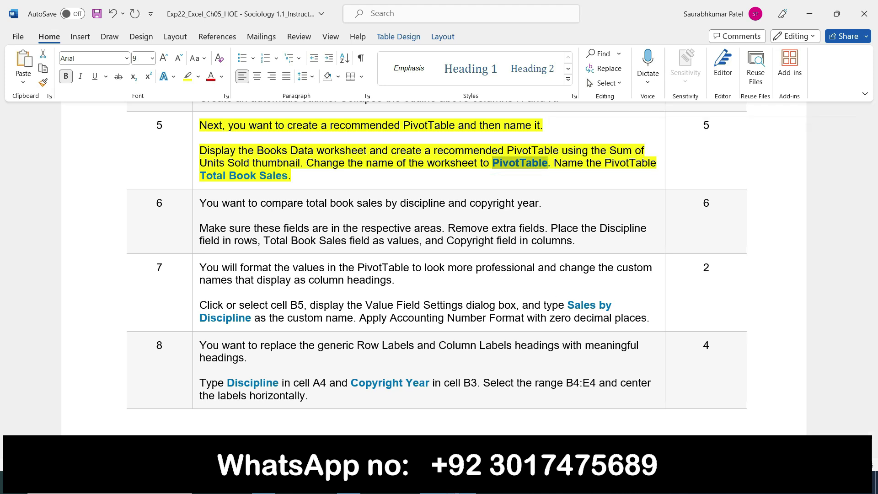
pyautogui.click(428, 485)
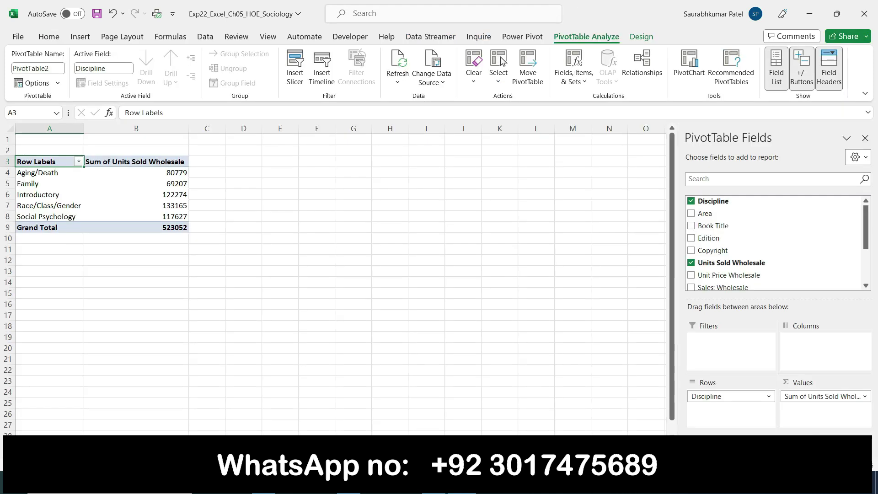
pyautogui.rightClick(160, 476)
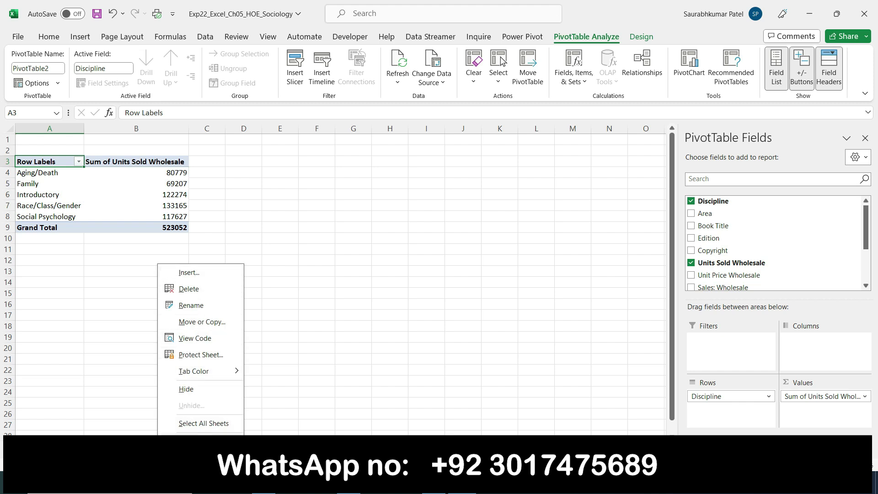
pyautogui.click(194, 302)
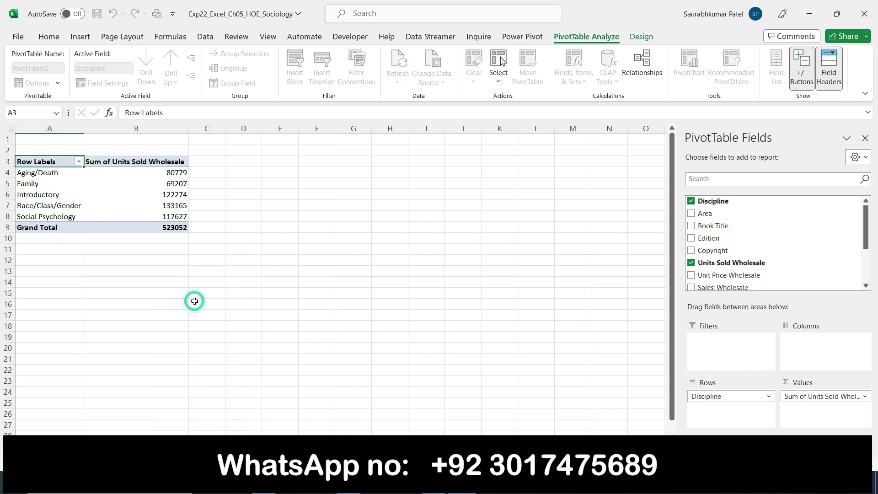
pyautogui.press('Return')
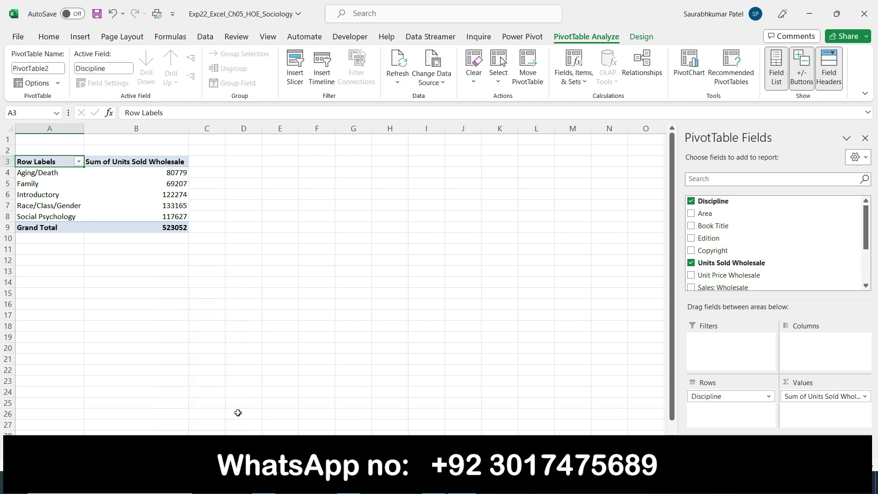
# Step: Copy the name Total Book Sales from step 5 in Word and apply it as the PivotTable's name in Excel
pyautogui.hotkey('alt', 'Tab')
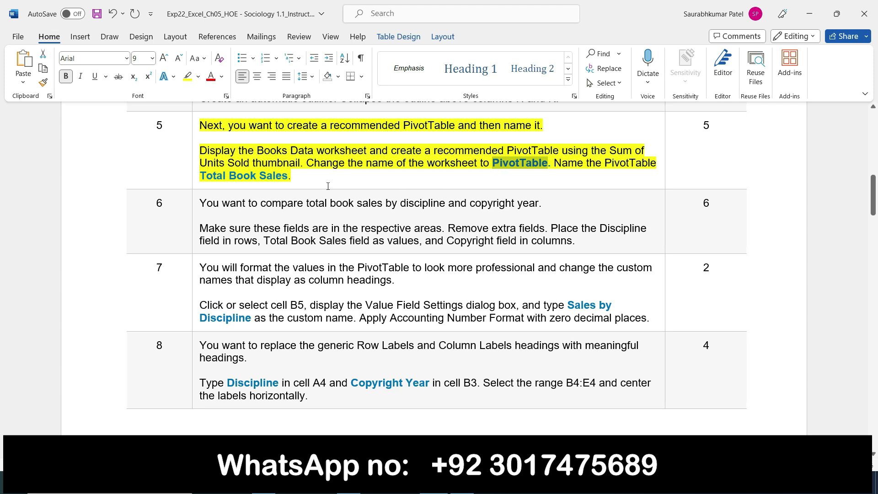
pyautogui.click(196, 176)
pyautogui.moveTo(200, 176); pyautogui.dragTo(275, 181)
pyautogui.hotkey('ctrl', 'c')
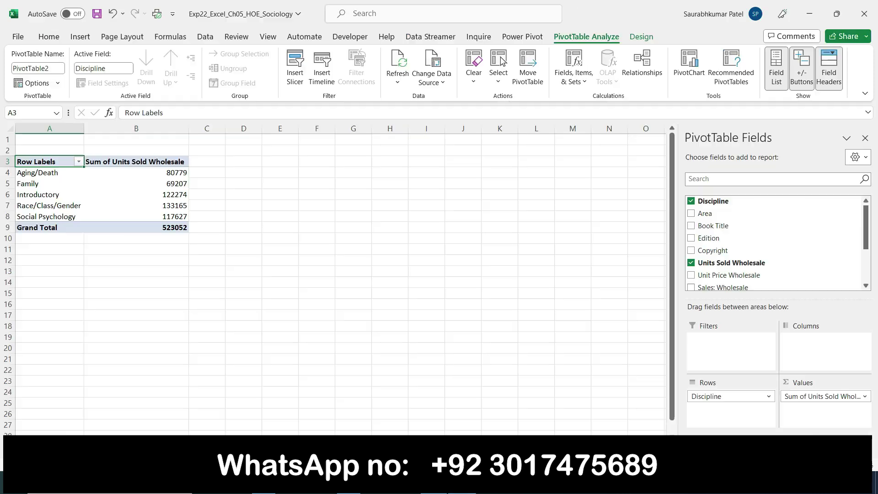
pyautogui.hotkey('alt', 'Tab')
pyautogui.click(140, 186)
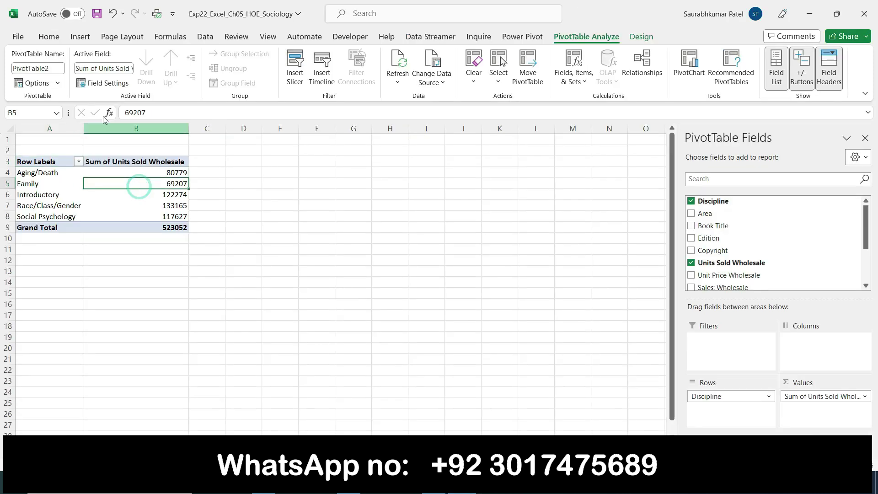
pyautogui.click(52, 69)
pyautogui.moveTo(33, 70); pyautogui.dragTo(53, 73)
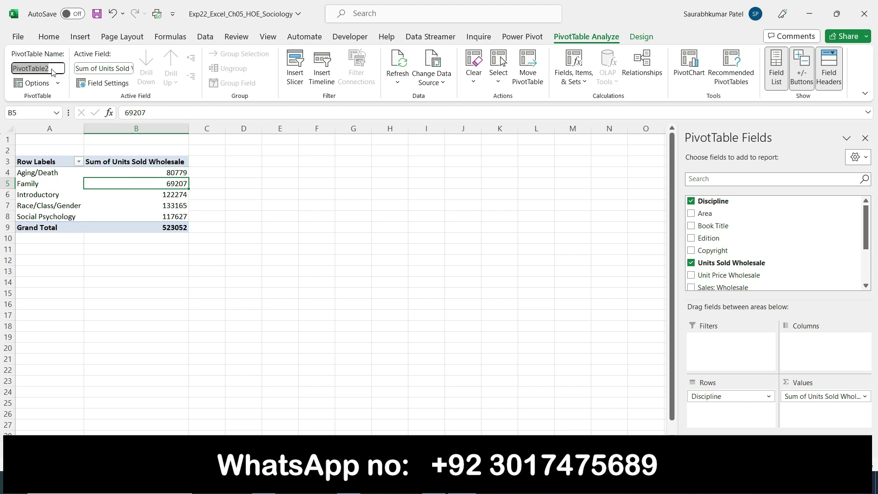
pyautogui.hotkey('ctrl', 'v')
pyautogui.press('Return')
# Step: In the Word instructions, make step 5's text bold without highlight, and make step 6's text bold and highlighted
pyautogui.hotkey('alt', 'Tab')
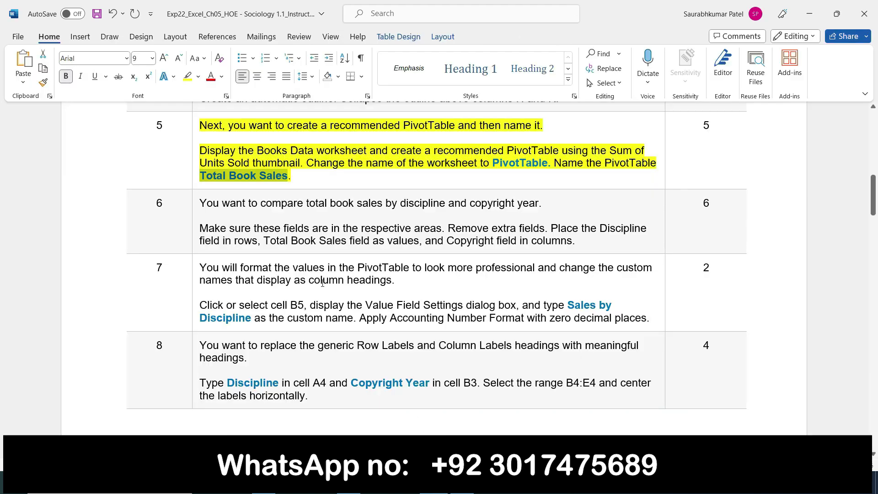
pyautogui.click(193, 131)
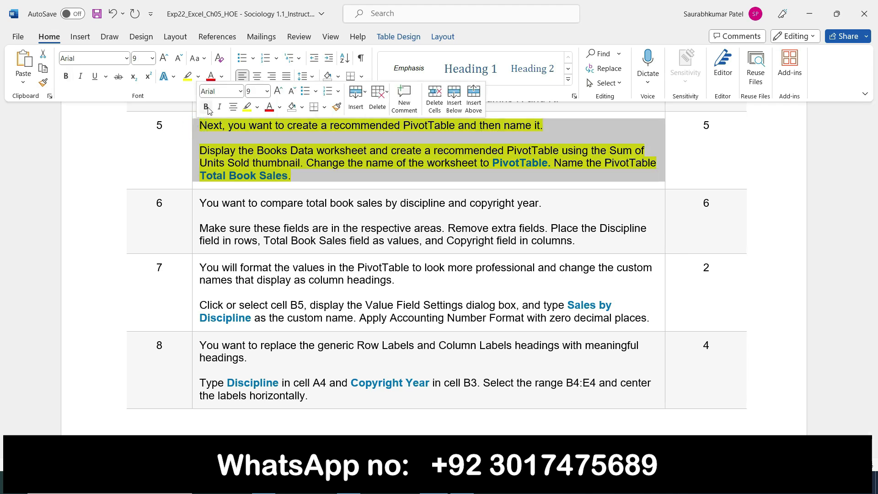
pyautogui.click(206, 106)
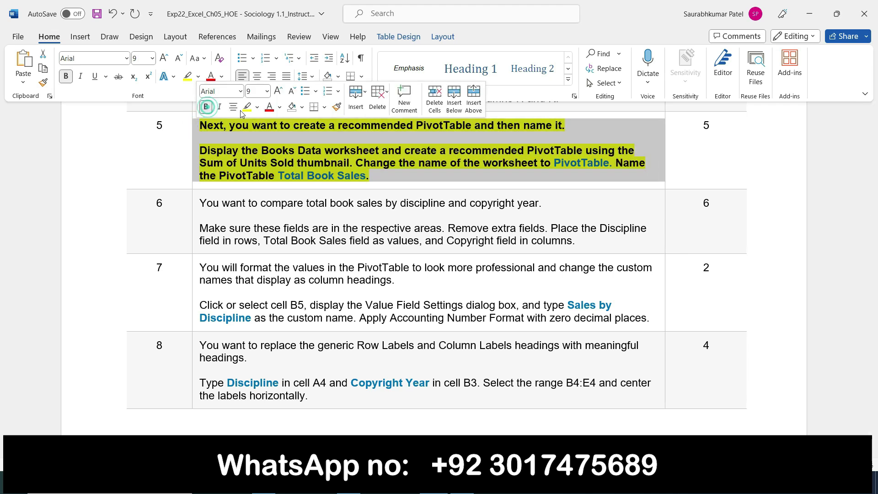
pyautogui.click(198, 216)
pyautogui.click(207, 197)
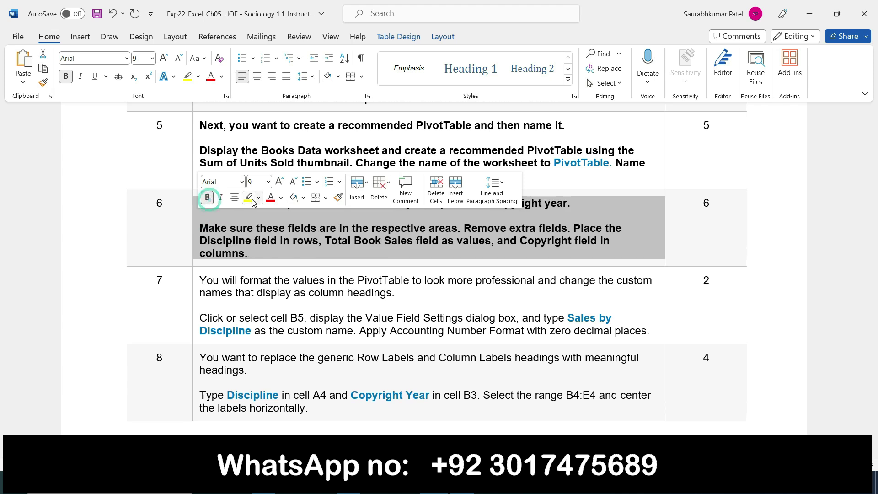
pyautogui.click(248, 197)
pyautogui.click(771, 240)
pyautogui.moveTo(873, 195)
pyautogui.mouseDown()
pyautogui.moveTo(876, 439)
pyautogui.moveTo(877, 203)
pyautogui.moveTo(876, 212)
pyautogui.mouseUp()
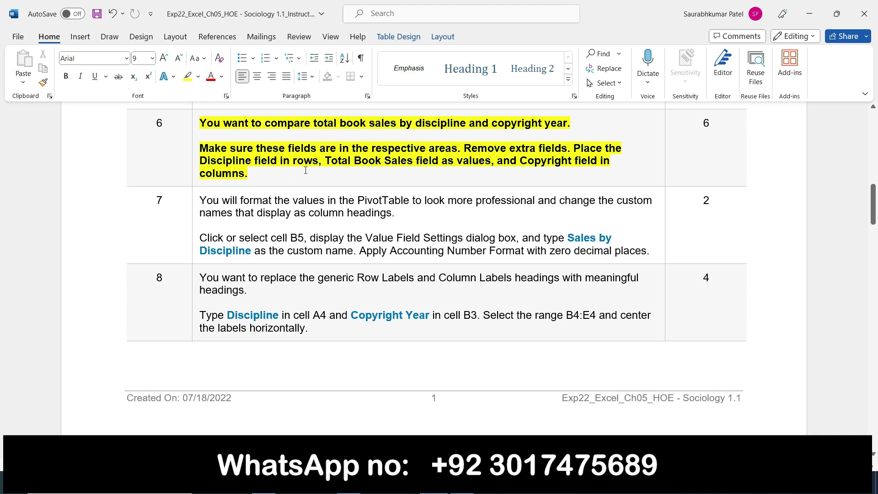
# Step: Check step 6 in Word against the PivotTable's fields in Excel, and place the Copyright field in the columns area
pyautogui.moveTo(201, 159); pyautogui.dragTo(330, 161)
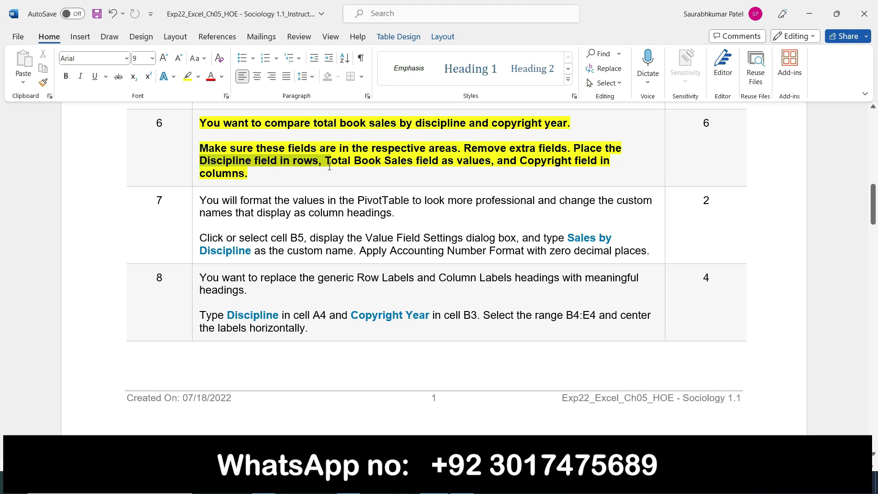
pyautogui.click(462, 483)
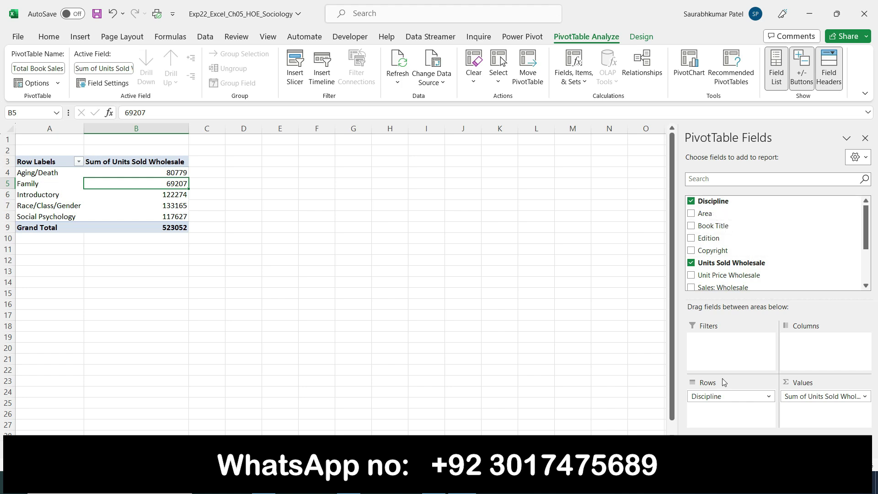
pyautogui.hotkey('alt', 'Tab')
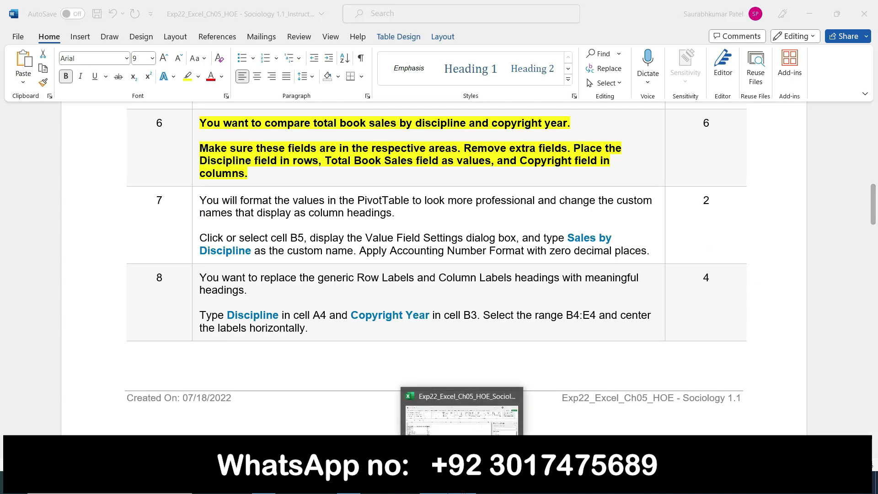
pyautogui.click(462, 485)
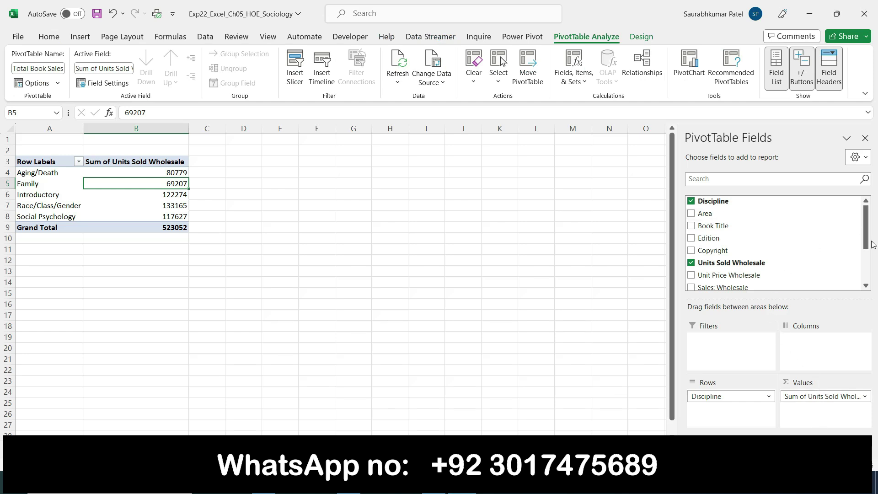
pyautogui.moveTo(872, 234); pyautogui.dragTo(872, 267)
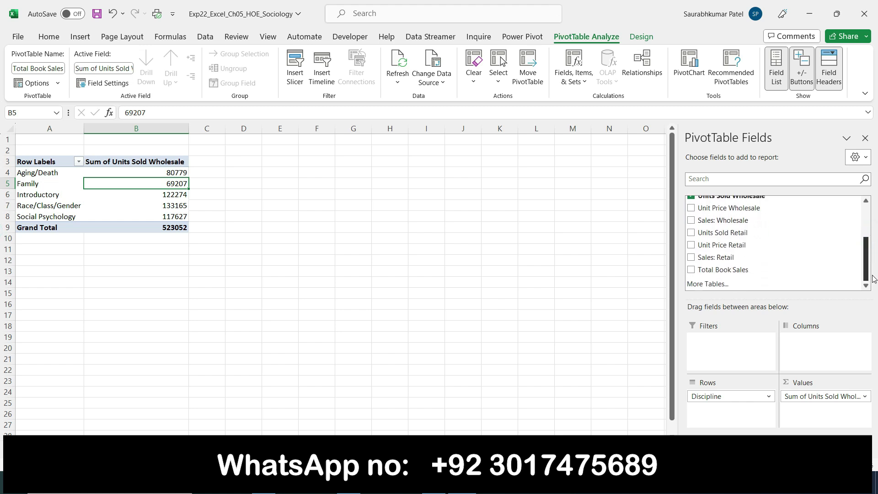
pyautogui.moveTo(874, 278); pyautogui.dragTo(871, 228)
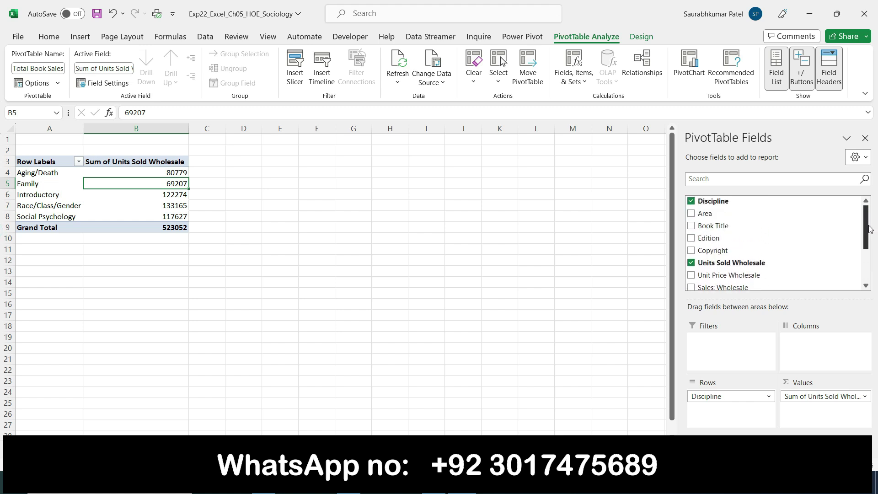
pyautogui.hotkey('alt', 'Tab')
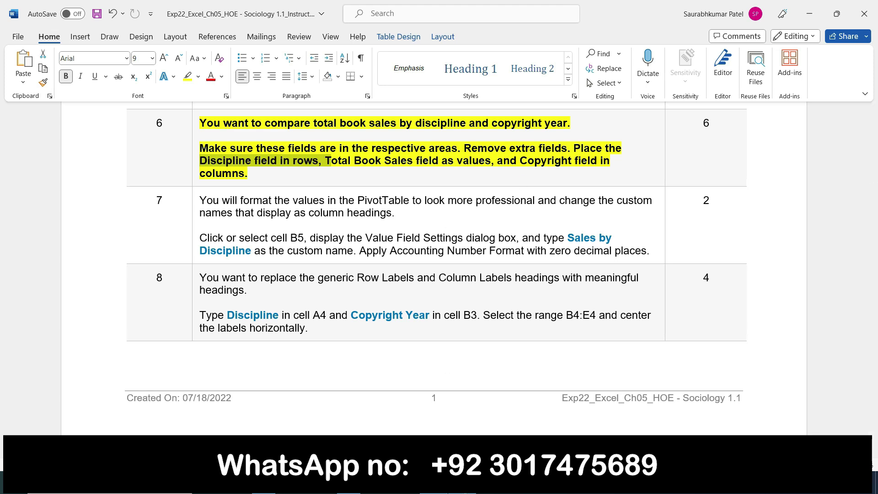
pyautogui.hotkey('alt', 'Tab')
pyautogui.click(792, 343)
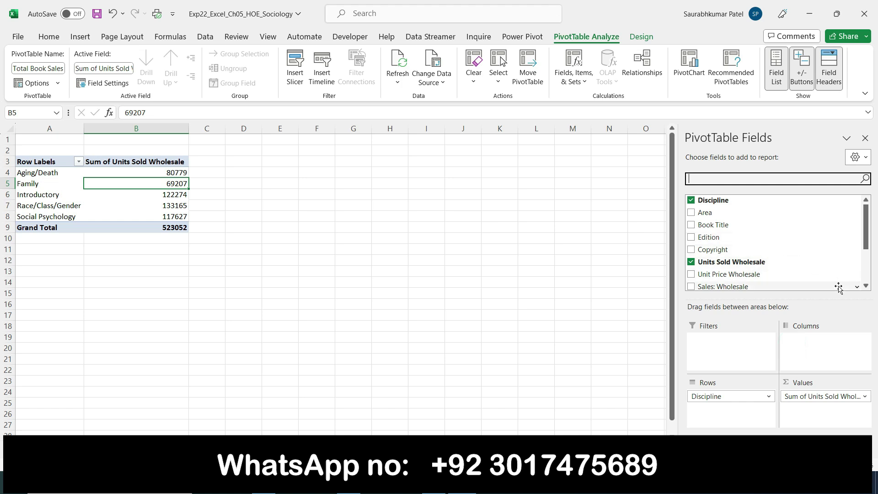
pyautogui.moveTo(703, 253); pyautogui.dragTo(815, 346)
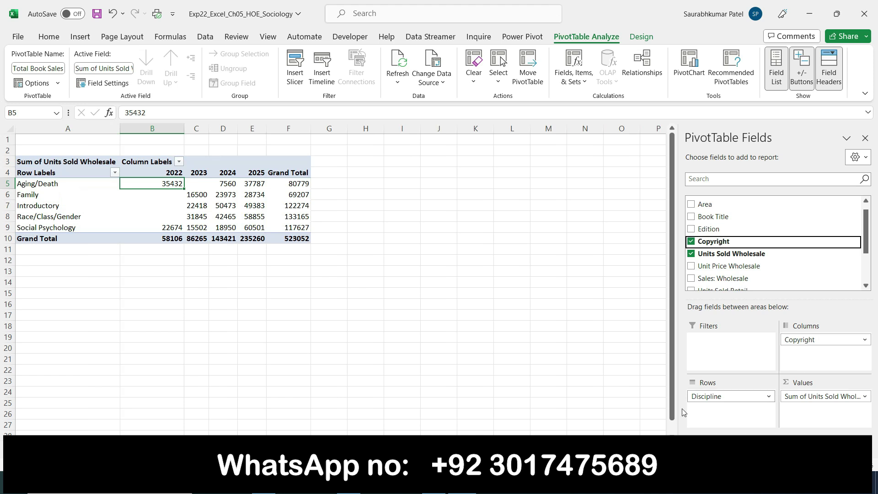
# Step: In the Word instructions, remove bold and highlight from step 6's text, and make step 7's text bold and highlighted
pyautogui.hotkey('alt', 'Tab')
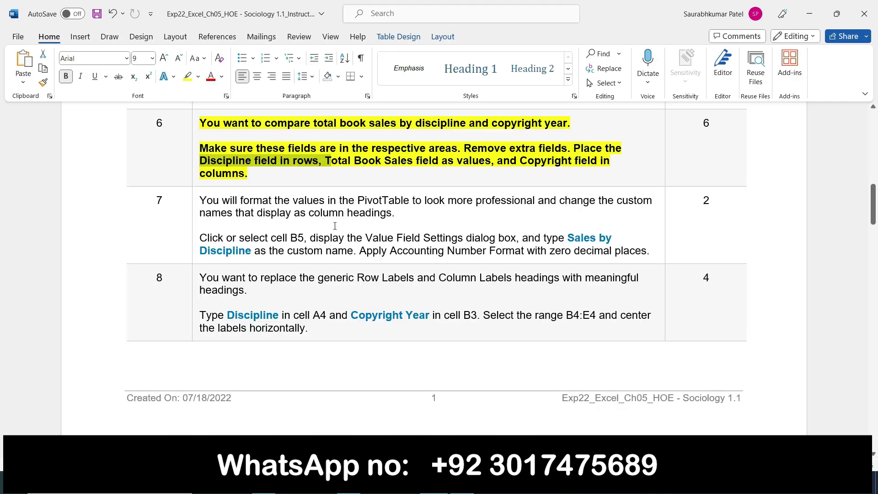
pyautogui.click(192, 134)
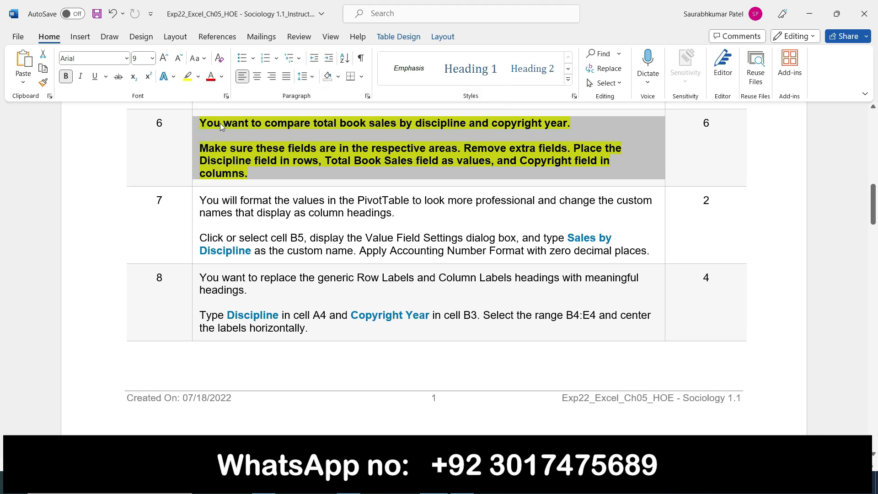
pyautogui.click(66, 77)
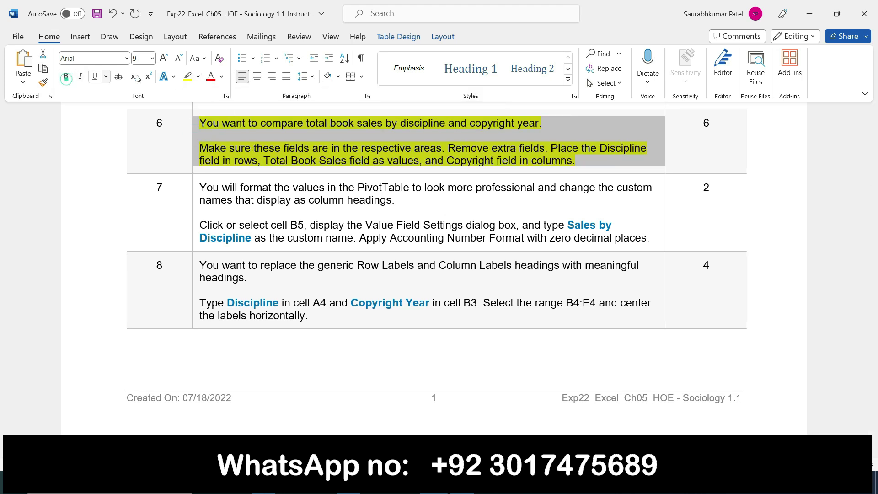
pyautogui.click(186, 78)
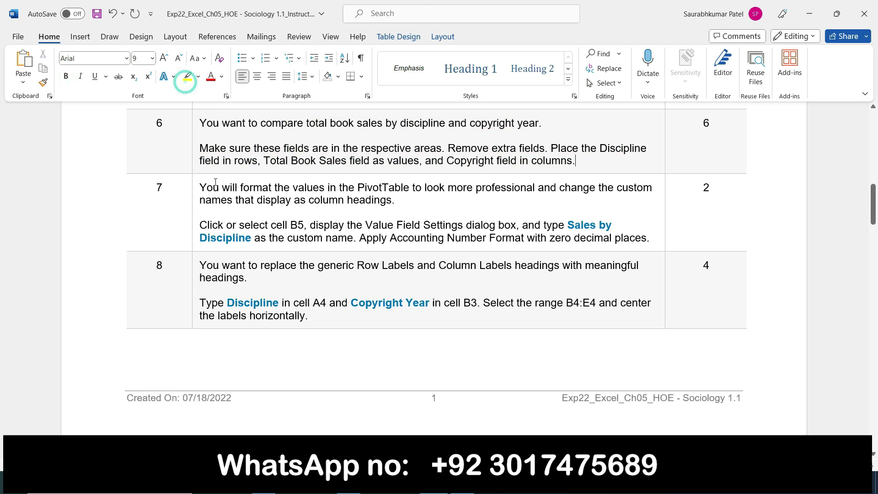
pyautogui.click(194, 198)
pyautogui.click(207, 178)
pyautogui.click(249, 180)
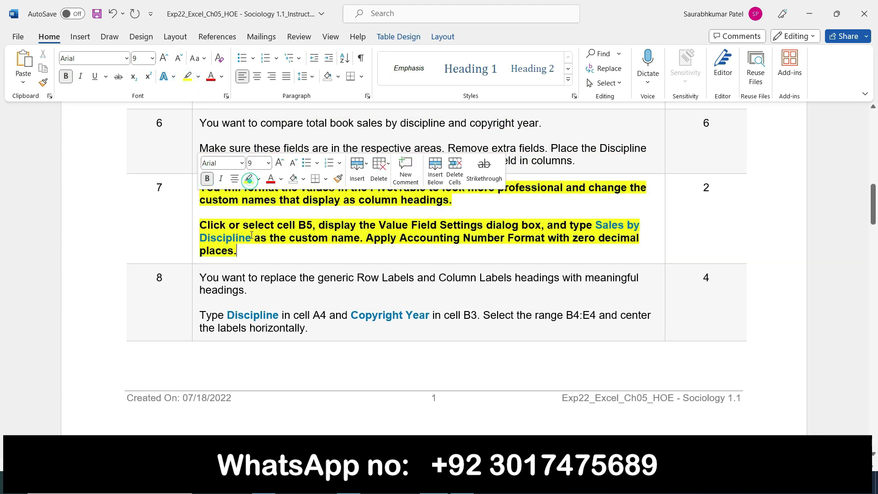
pyautogui.click(255, 266)
# Step: Check step 7 in Word and open the value field settings for cell B5 of the PivotTable in Excel
pyautogui.hotkey('alt', 'Tab')
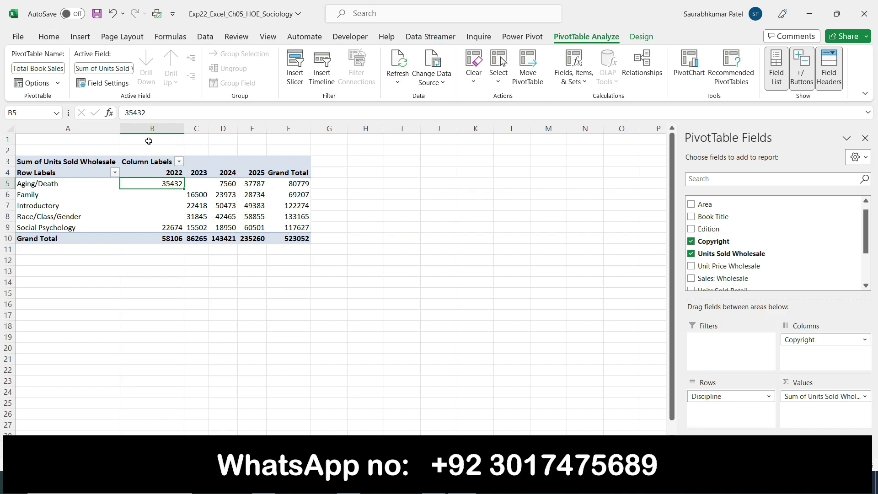
pyautogui.click(150, 203)
pyautogui.click(155, 187)
pyautogui.hotkey('alt', 'Tab')
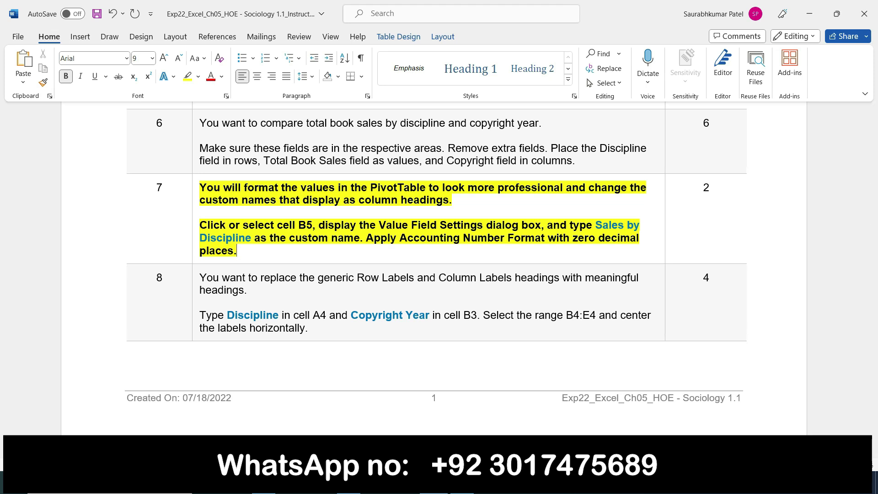
pyautogui.hotkey('alt', 'Tab')
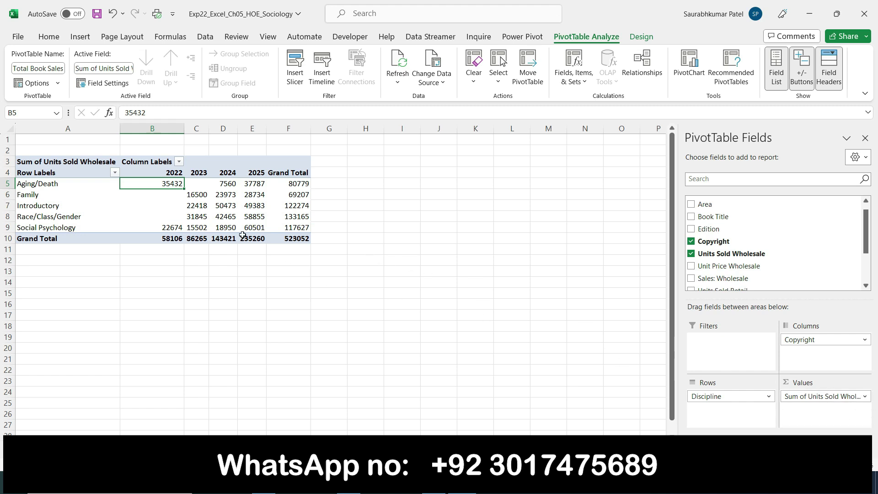
pyautogui.rightClick(156, 183)
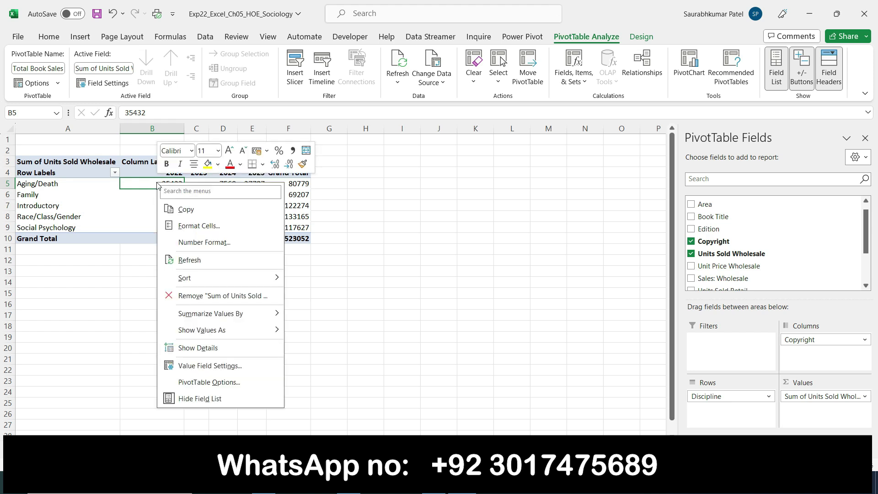
pyautogui.click(232, 368)
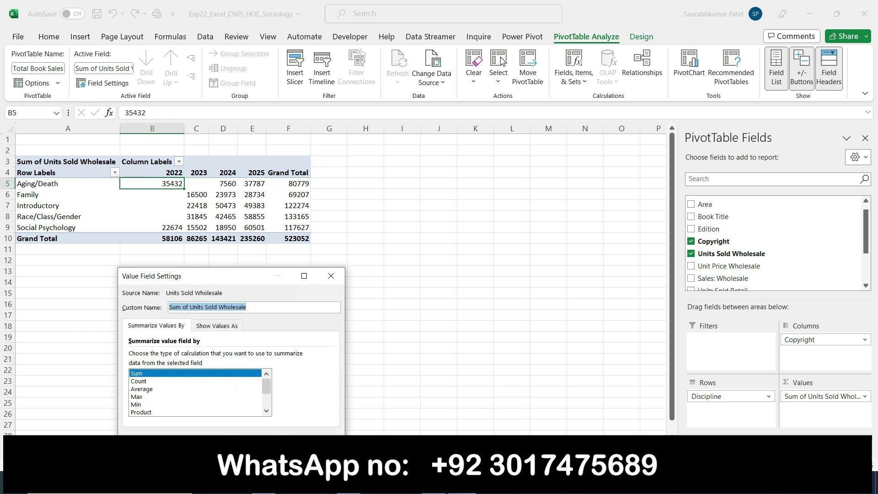
# Step: Copy Sales by Discipline from step 7 in Word and enter it as the value field's custom name in Excel
pyautogui.hotkey('alt', 'Tab')
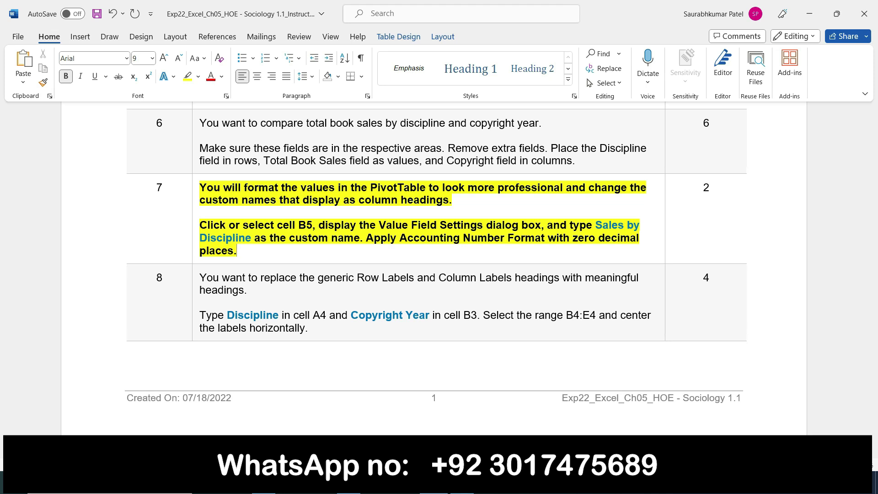
pyautogui.hotkey('alt', 'Tab')
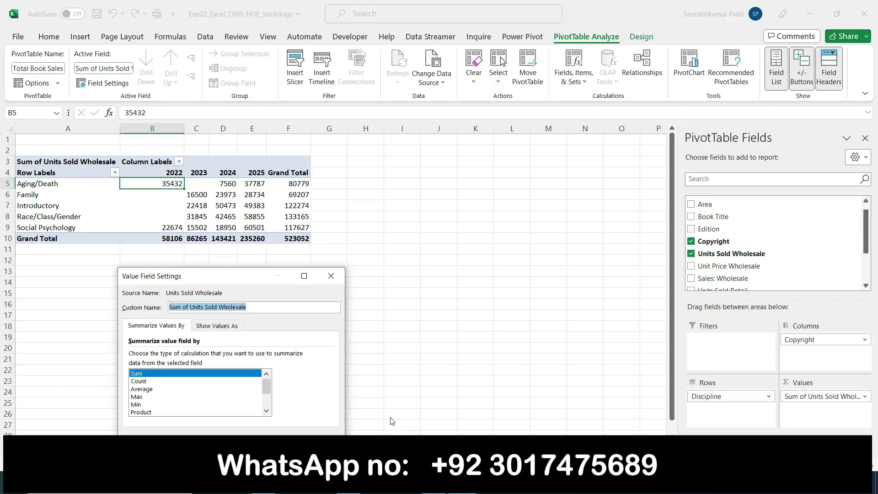
pyautogui.hotkey('alt', 'Tab')
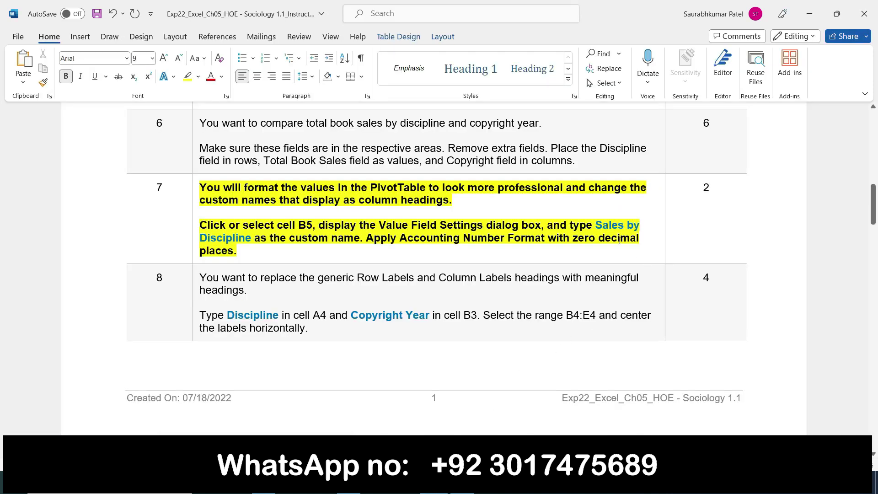
pyautogui.moveTo(599, 221); pyautogui.dragTo(366, 252)
pyautogui.moveTo(232, 238); pyautogui.dragTo(255, 237)
pyautogui.hotkey('ctrl', 'c')
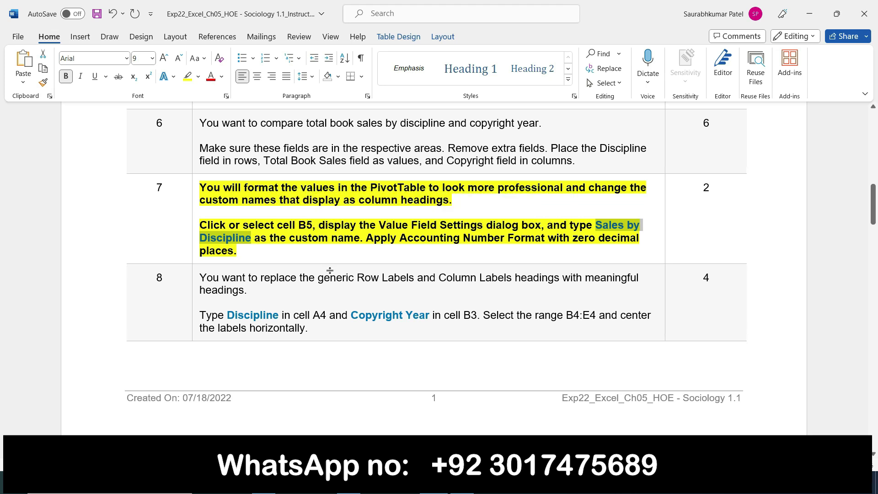
pyautogui.hotkey('alt', 'Tab')
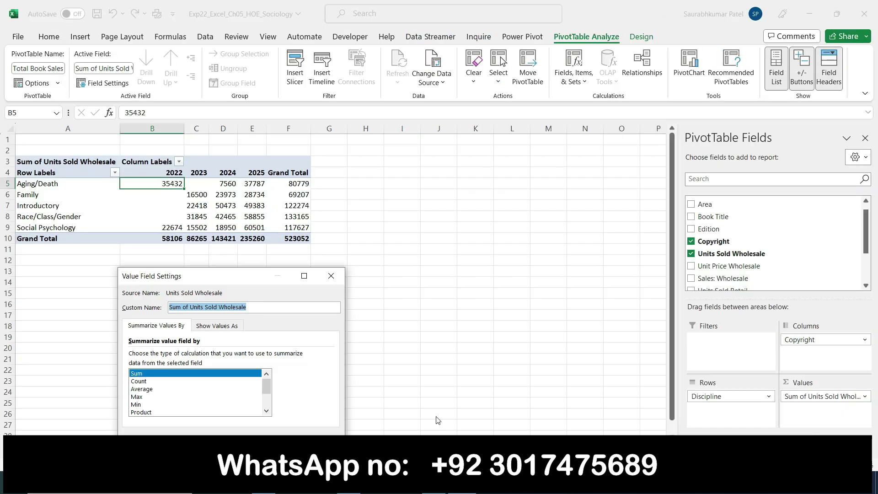
pyautogui.hotkey('ctrl', 'v')
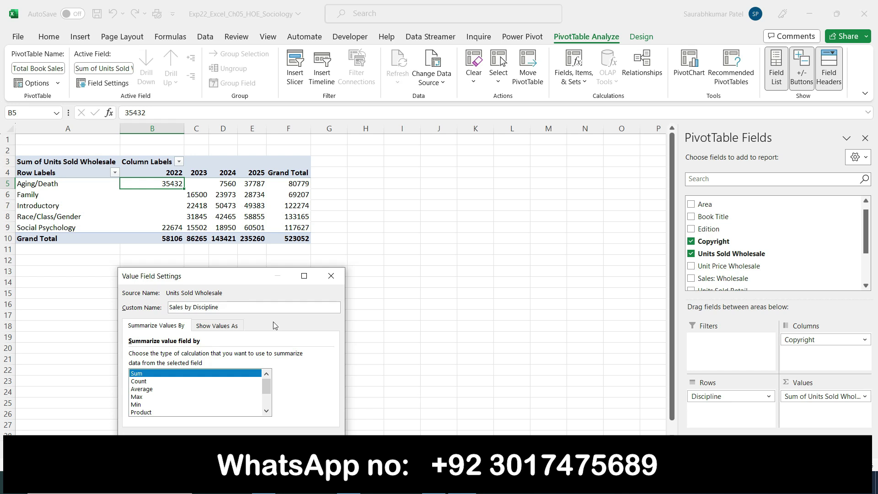
# Step: Format the value field as Accounting with 0 decimal places and the $ English (United States) symbol, and apply the value field settings
pyautogui.hotkey('alt', 'Tab')
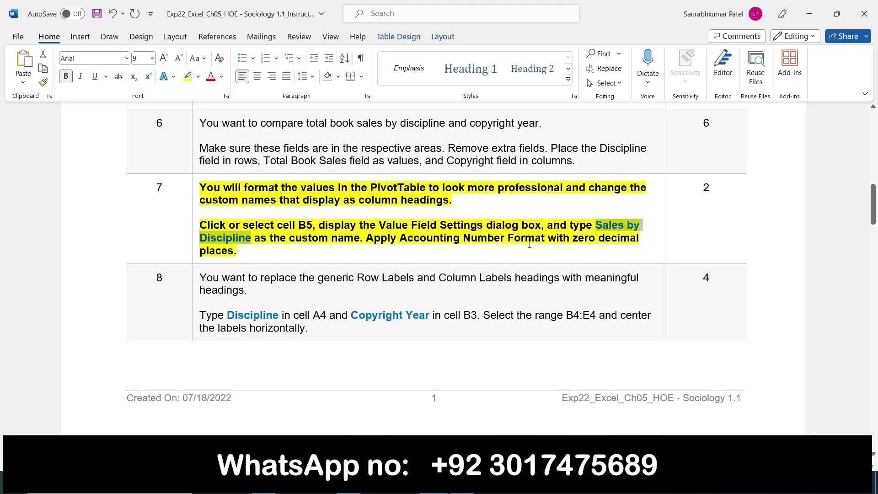
pyautogui.hotkey('alt', 'Tab')
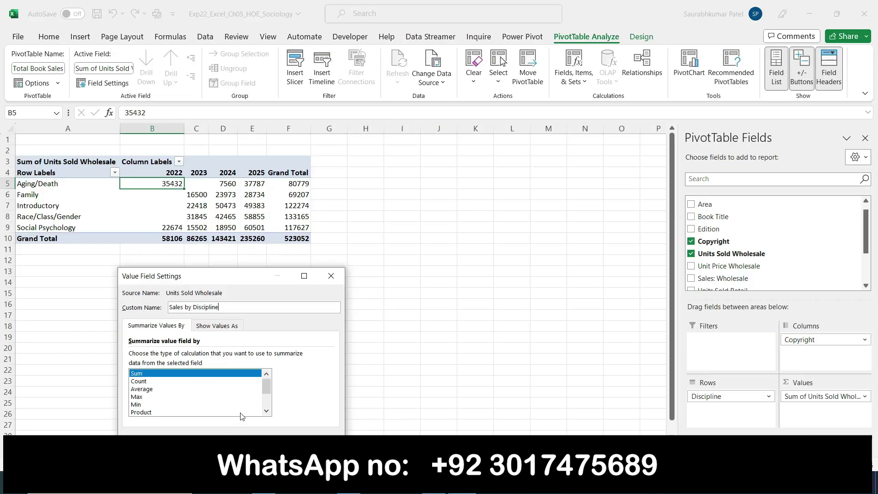
pyautogui.click(170, 433)
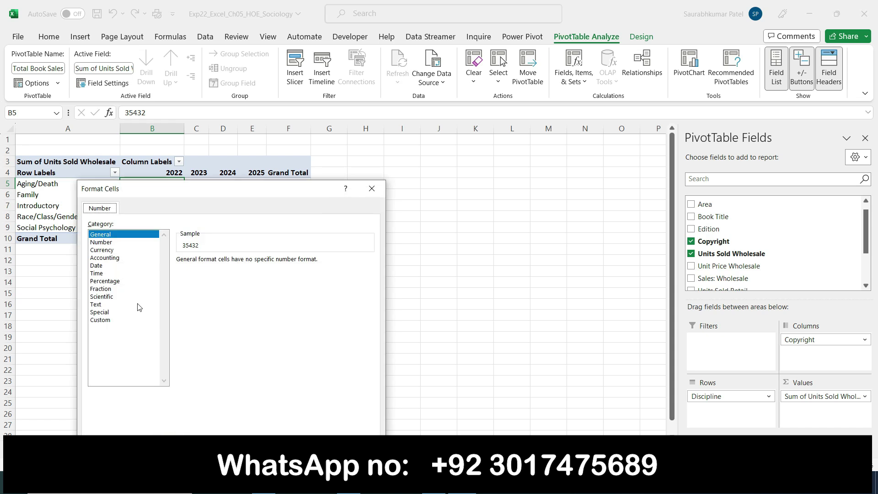
pyautogui.click(103, 266)
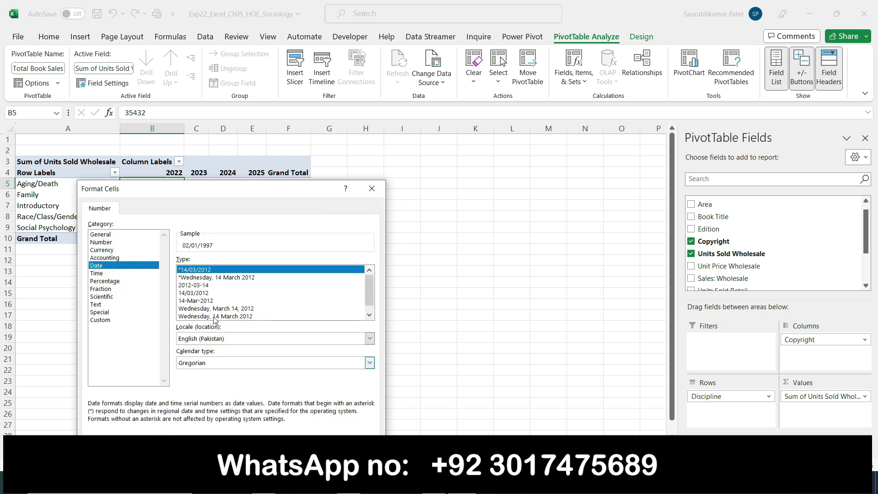
pyautogui.click(120, 258)
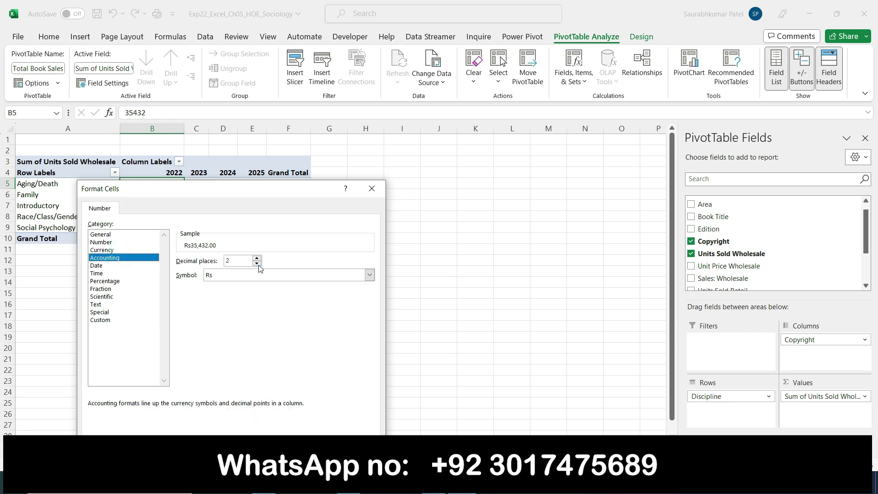
pyautogui.click(257, 264)
pyautogui.click(257, 264)
pyautogui.click(370, 275)
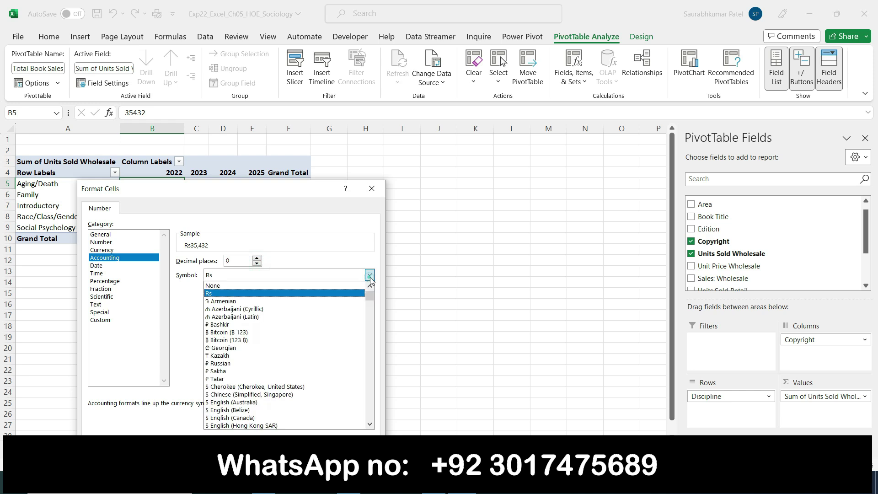
pyautogui.scroll(-3, 316, 361)
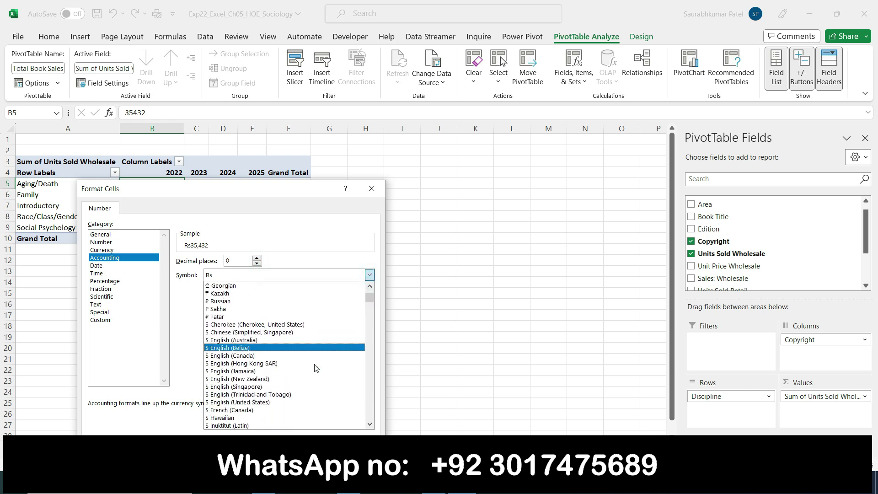
pyautogui.click(304, 403)
pyautogui.click(321, 451)
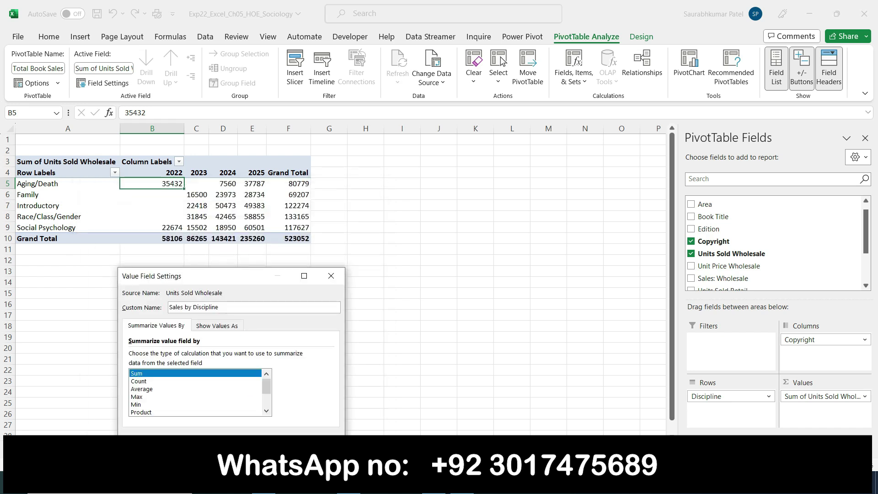
pyautogui.press('Return')
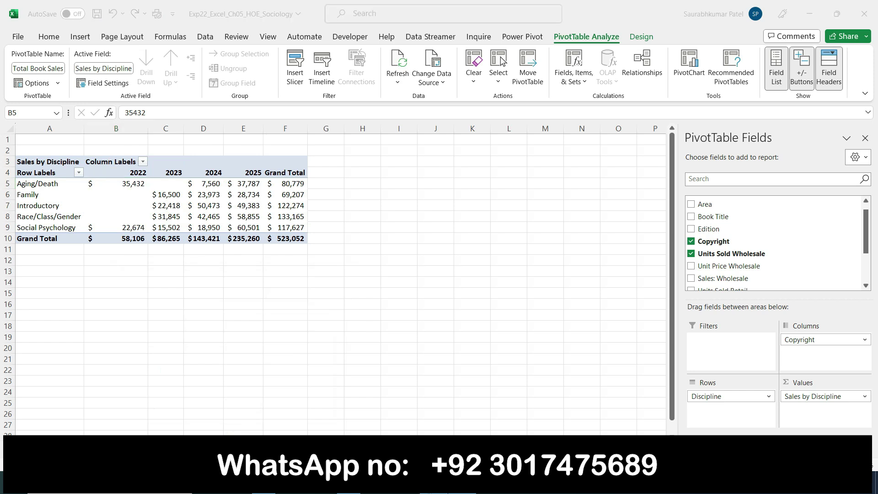
# Step: In the Word instructions, remove bold and highlight from step 7's text, and make step 8's text bold and highlighted
pyautogui.hotkey('alt', 'Tab')
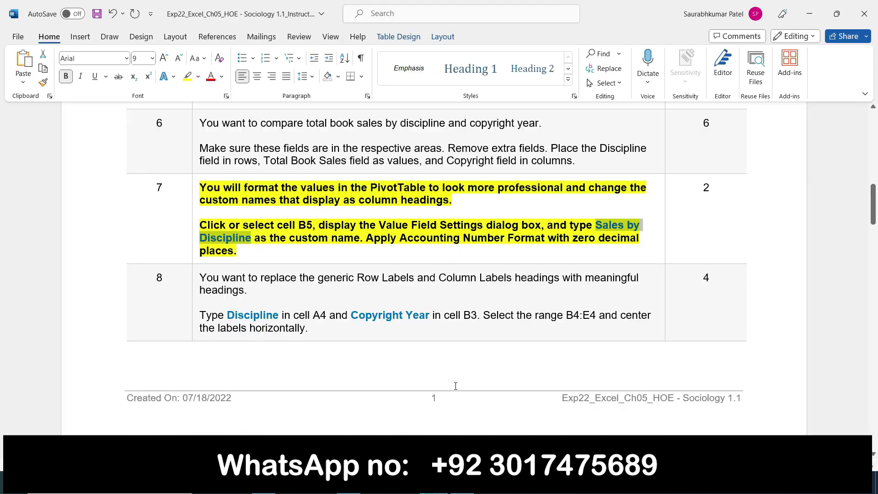
pyautogui.click(195, 194)
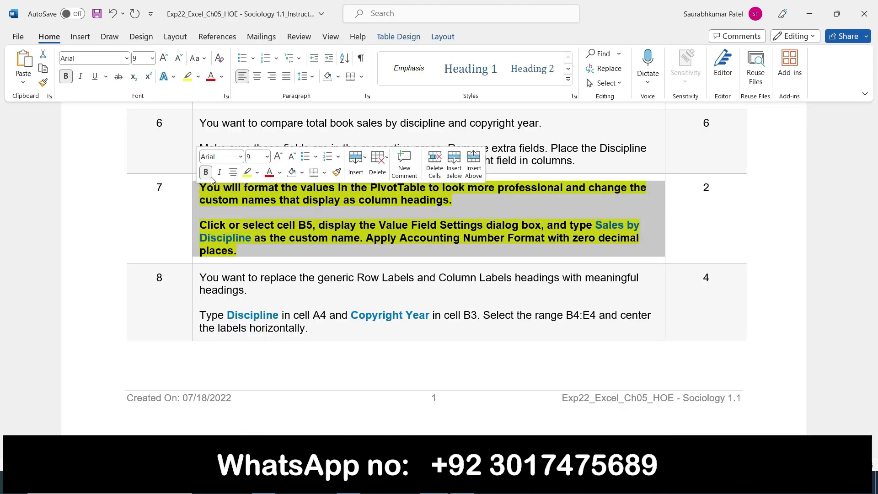
pyautogui.click(206, 173)
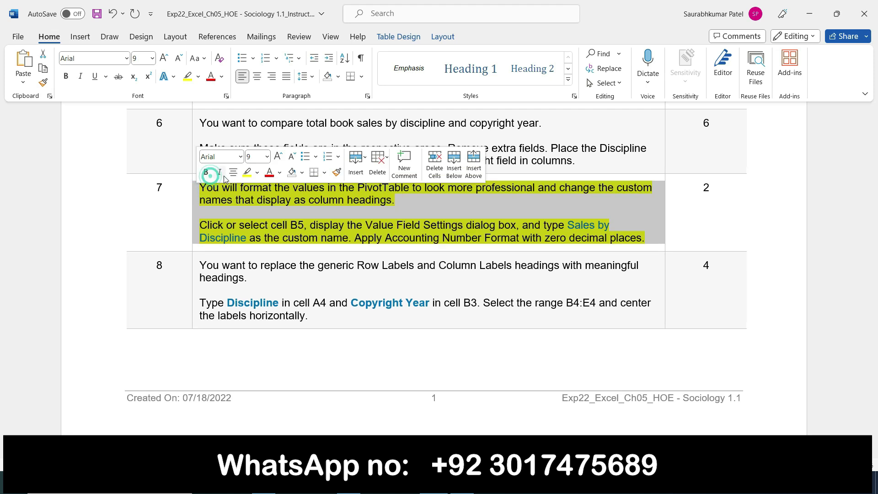
pyautogui.click(247, 173)
pyautogui.click(198, 261)
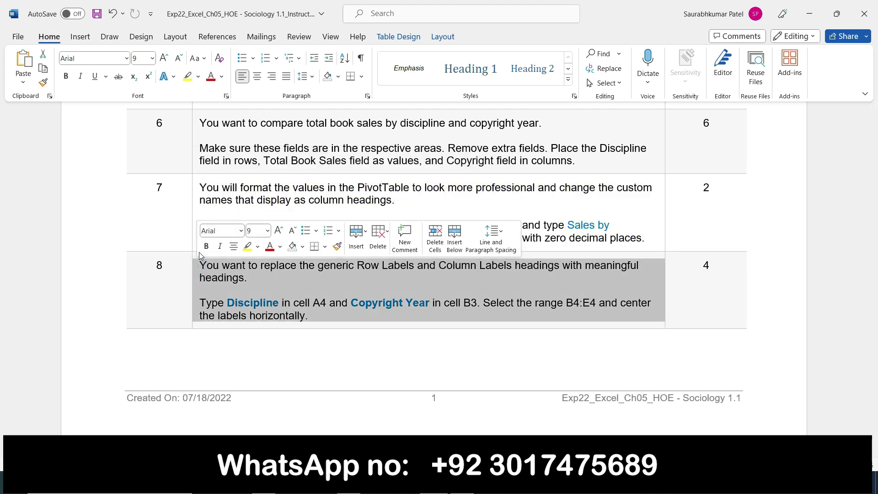
pyautogui.click(206, 246)
pyautogui.click(248, 246)
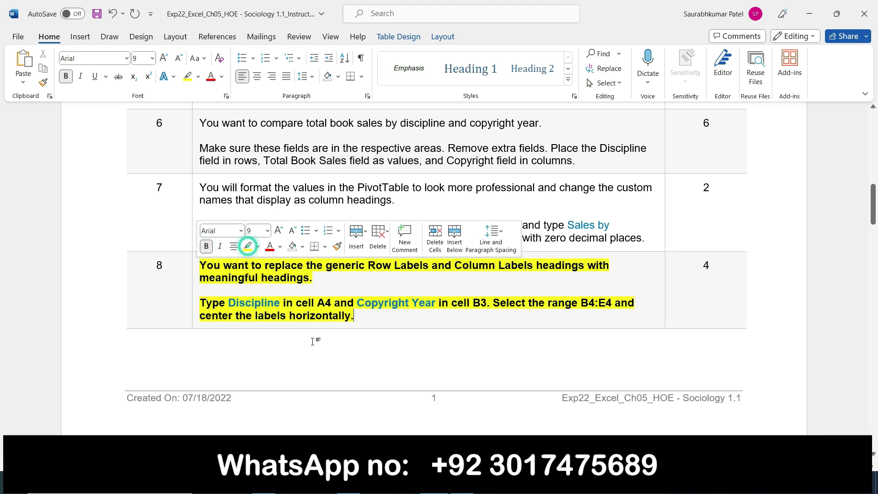
# Step: Copy Discipline from step 8 in Word and enter it in cell A5 of the PivotTable in Excel, replacing the Aging/Death label
pyautogui.scroll(-3, 377, 321)
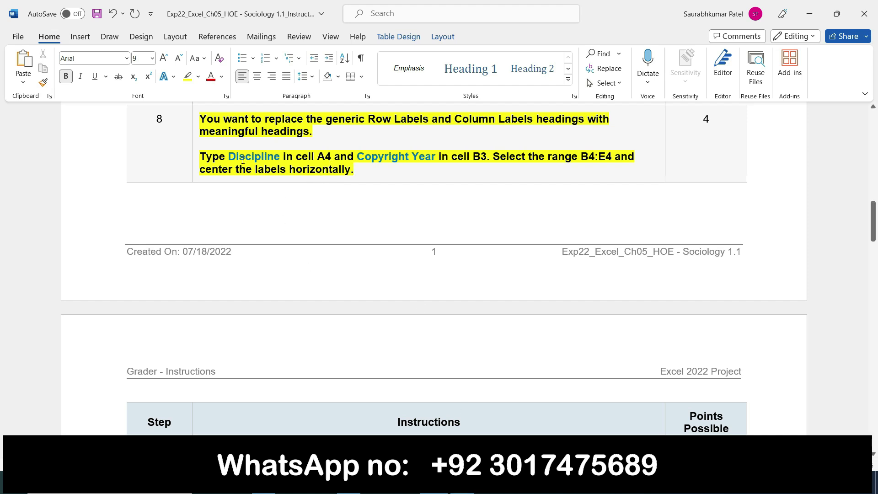
pyautogui.moveTo(229, 155); pyautogui.dragTo(280, 159)
pyautogui.hotkey('ctrl', 'c')
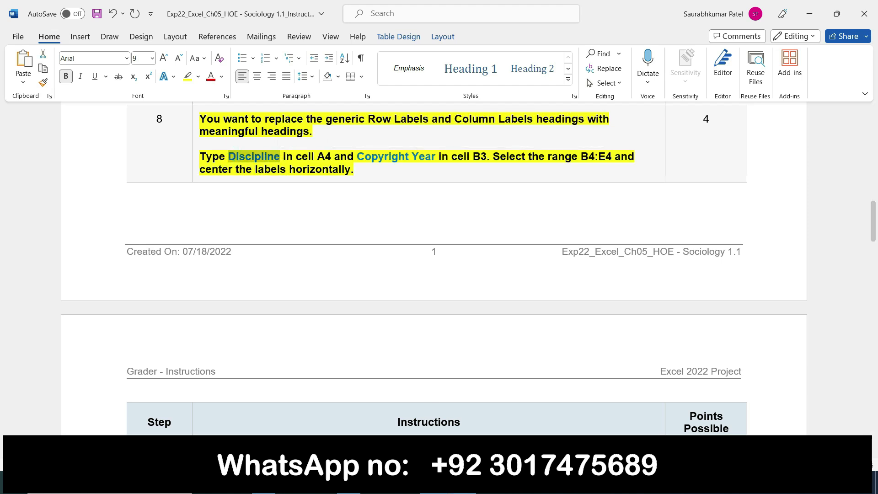
pyautogui.hotkey('alt', 'Tab')
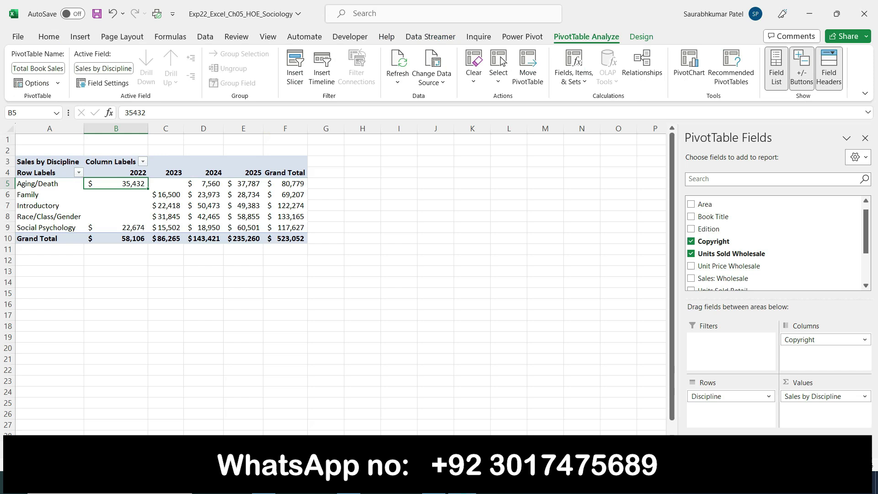
pyautogui.click(30, 183)
pyautogui.moveTo(179, 113); pyautogui.dragTo(128, 106)
pyautogui.write('Discipline')
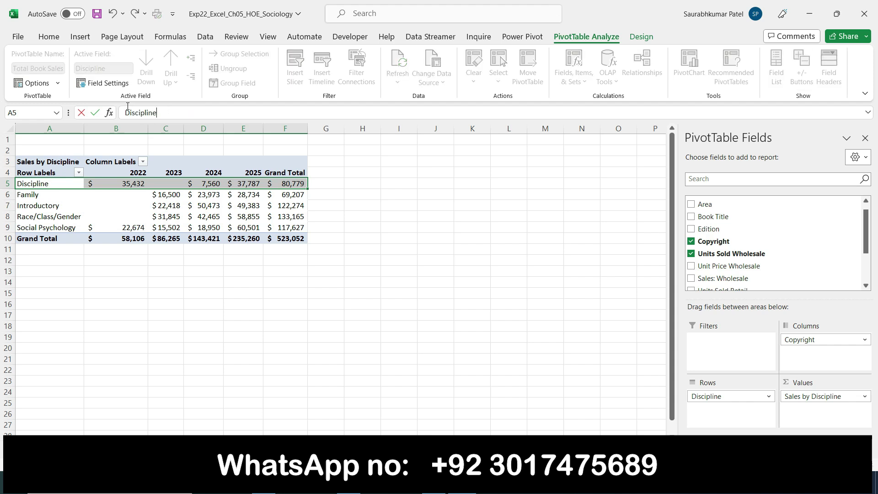
pyautogui.press('Tab')
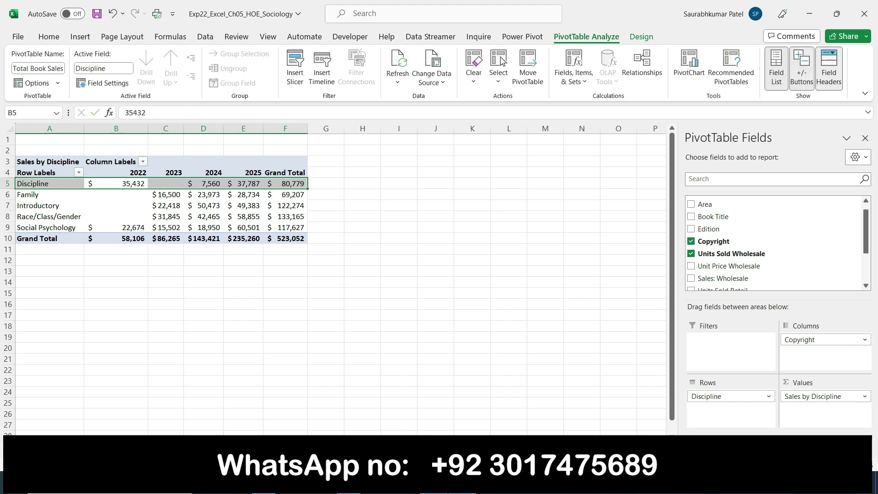
pyautogui.hotkey('alt', 'Tab')
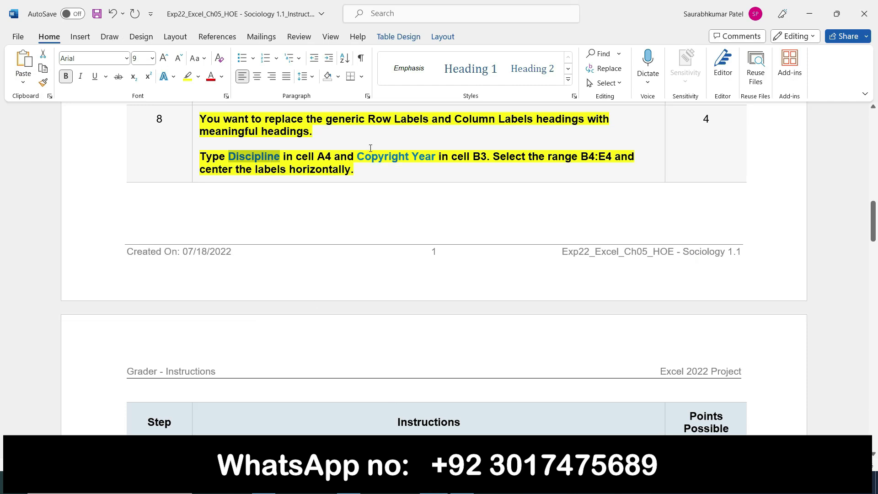
pyautogui.moveTo(358, 156); pyautogui.dragTo(420, 161)
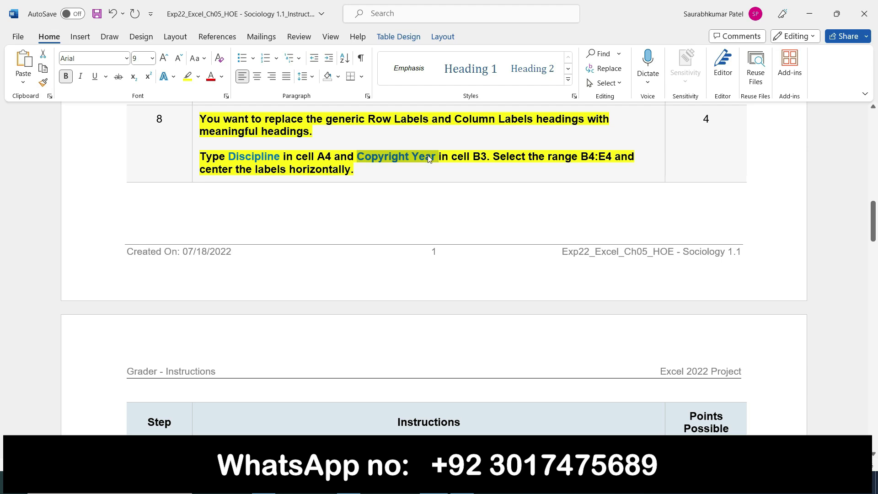
pyautogui.hotkey('ctrl', 'v')
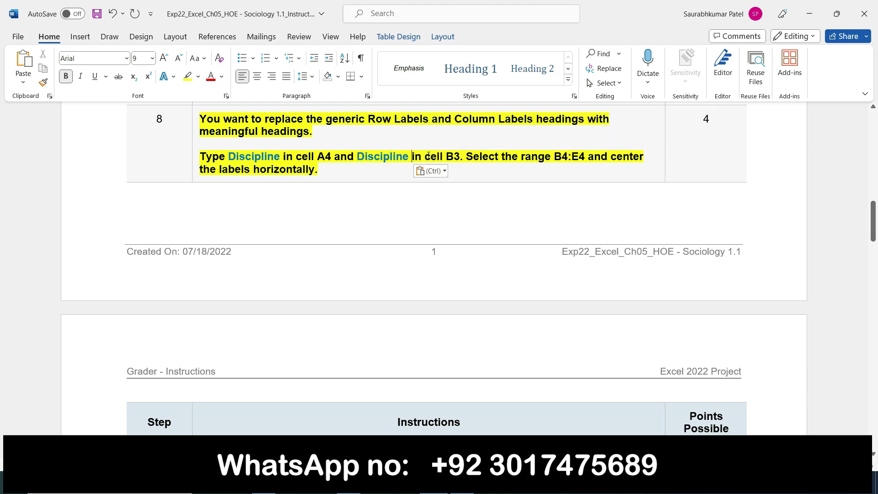
pyautogui.hotkey('ctrl', 'z')
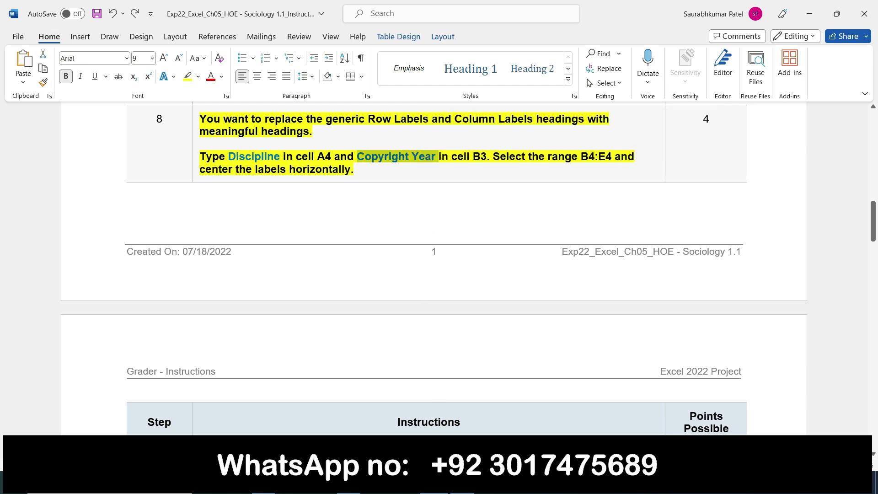
# Step: Undo the Discipline entry in cell A5 of the PivotTable in Excel, restoring the Aging/Death label
pyautogui.hotkey('alt', 'Tab')
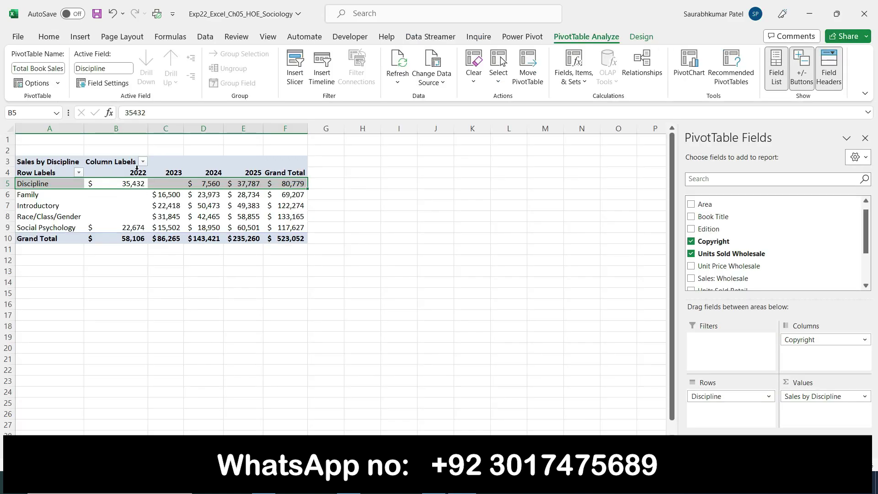
pyautogui.click(117, 185)
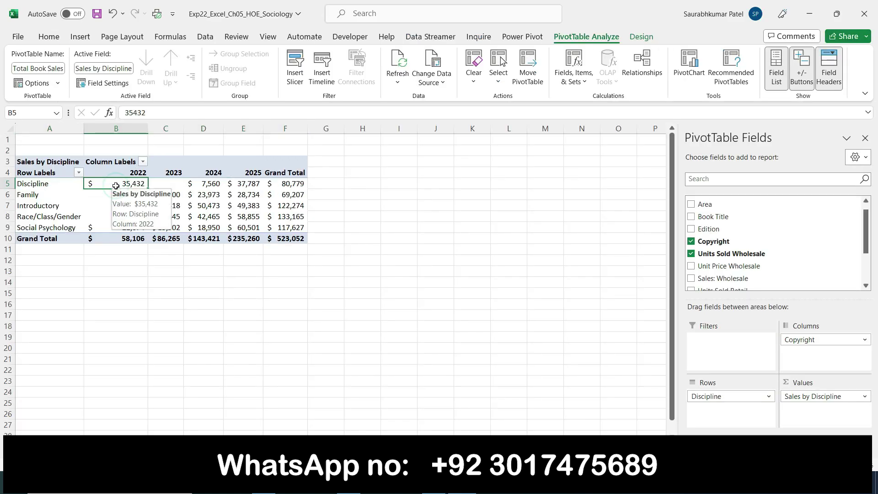
pyautogui.click(117, 163)
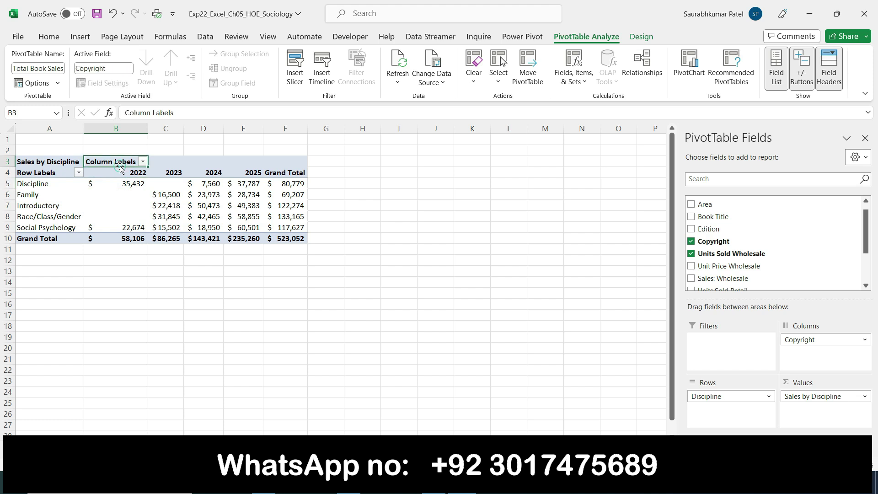
pyautogui.click(51, 170)
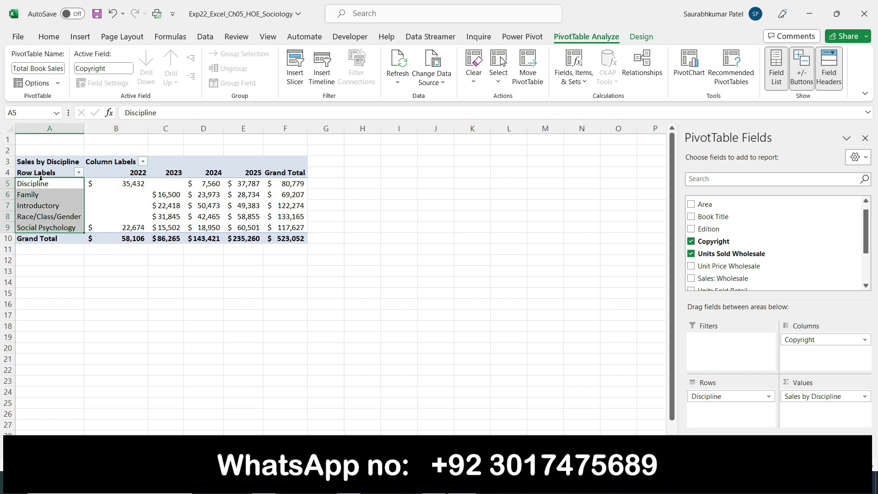
pyautogui.click(33, 184)
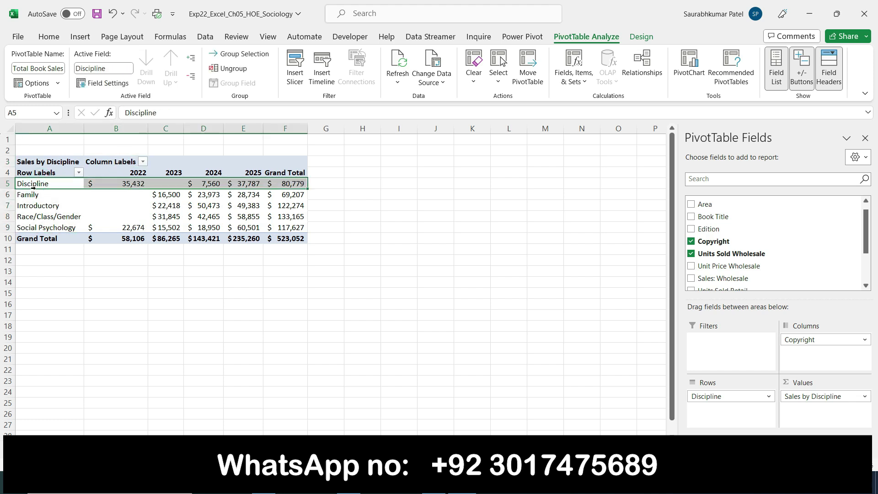
pyautogui.hotkey('alt', 'Tab')
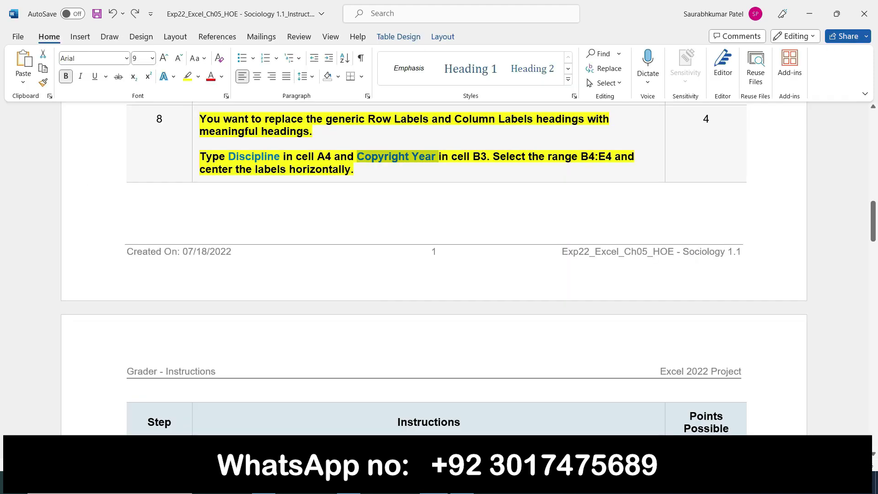
pyautogui.hotkey('alt', 'Tab')
pyautogui.hotkey('alt', 'Tab')
pyautogui.hotkey('alt', 'Tab')
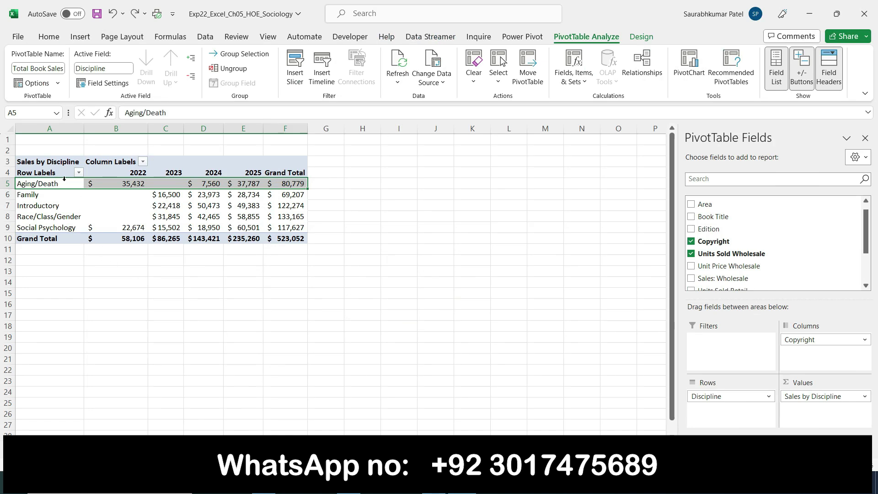
# Step: Copy Discipline from step 8 in Word and enter it in cell A4 in Excel, replacing the Row Labels heading
pyautogui.click(36, 174)
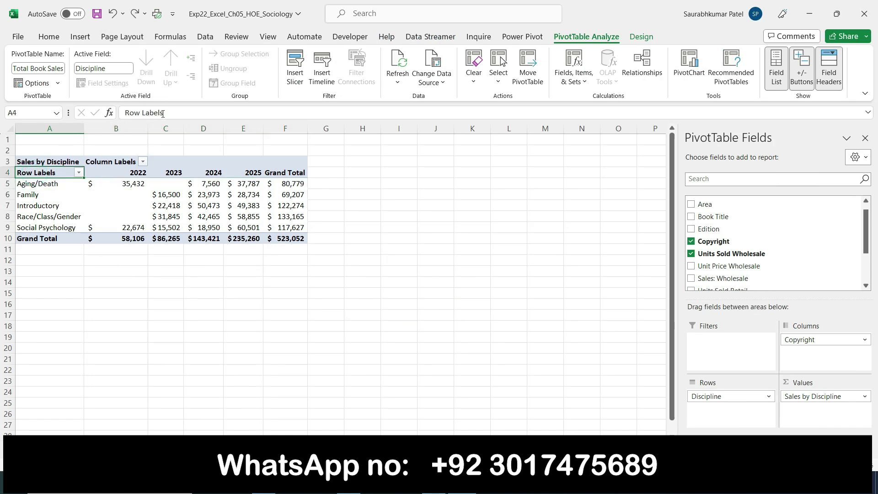
pyautogui.moveTo(163, 113); pyautogui.dragTo(115, 114)
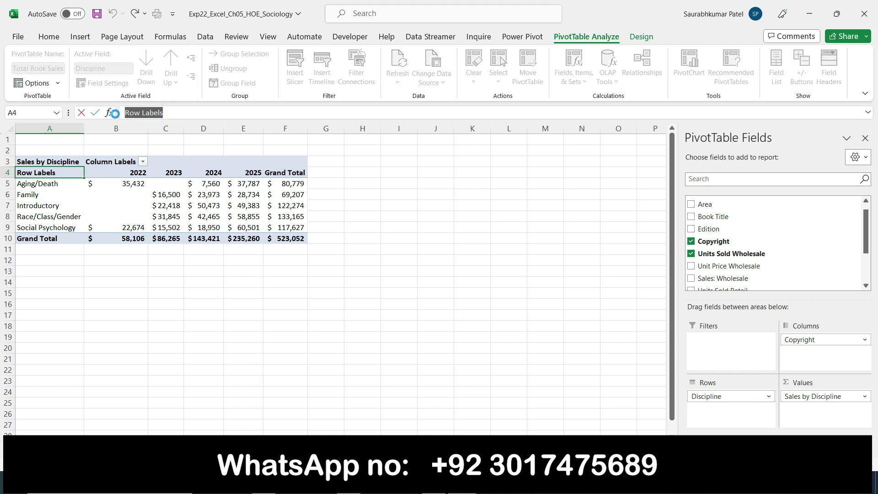
pyautogui.write('Copyright Year')
pyautogui.moveTo(184, 113); pyautogui.dragTo(121, 113)
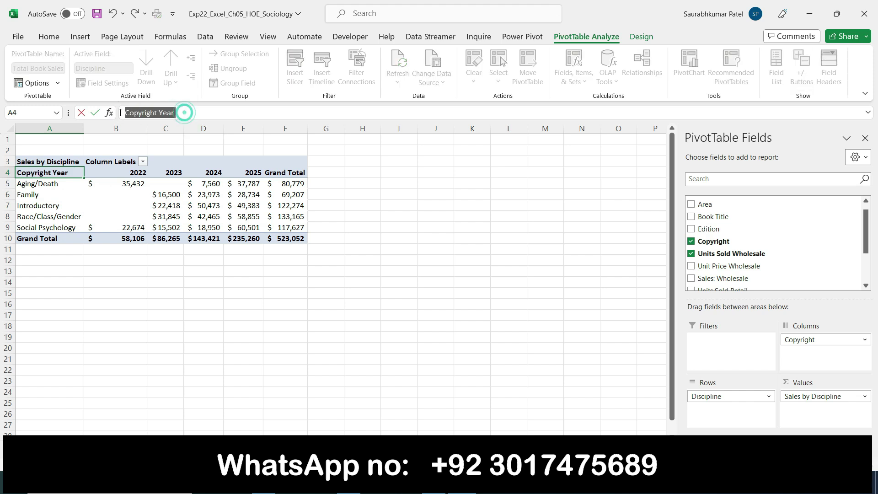
pyautogui.press('BackSpace')
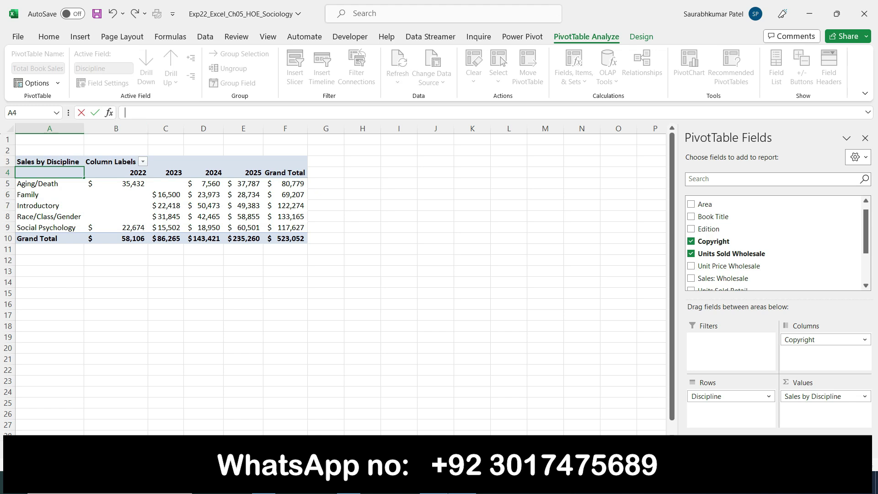
pyautogui.hotkey('alt', 'Tab')
pyautogui.moveTo(278, 156); pyautogui.dragTo(228, 158)
pyautogui.hotkey('ctrl', 'c')
pyautogui.click(237, 156)
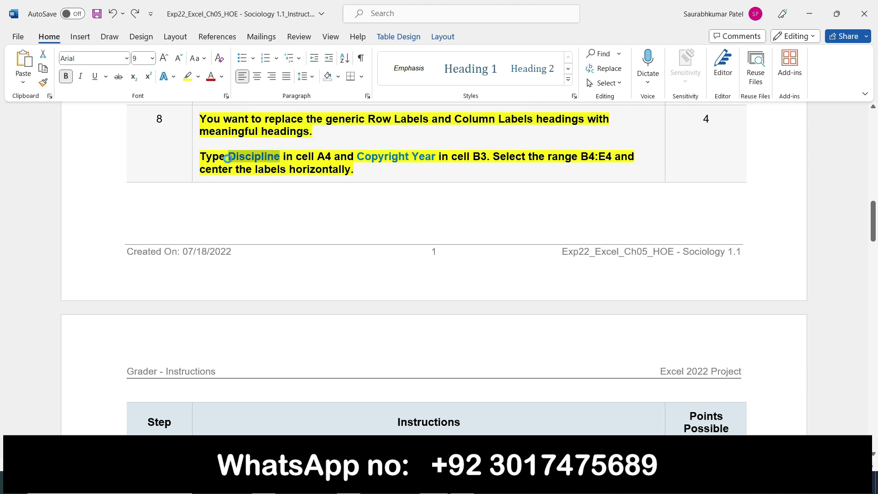
pyautogui.hotkey('alt', 'Tab')
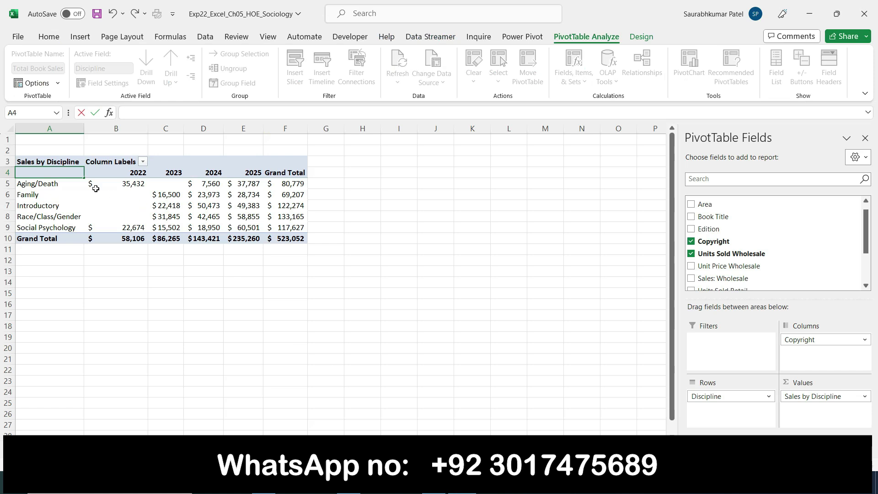
pyautogui.hotkey('ctrl', 'v')
pyautogui.press('Return')
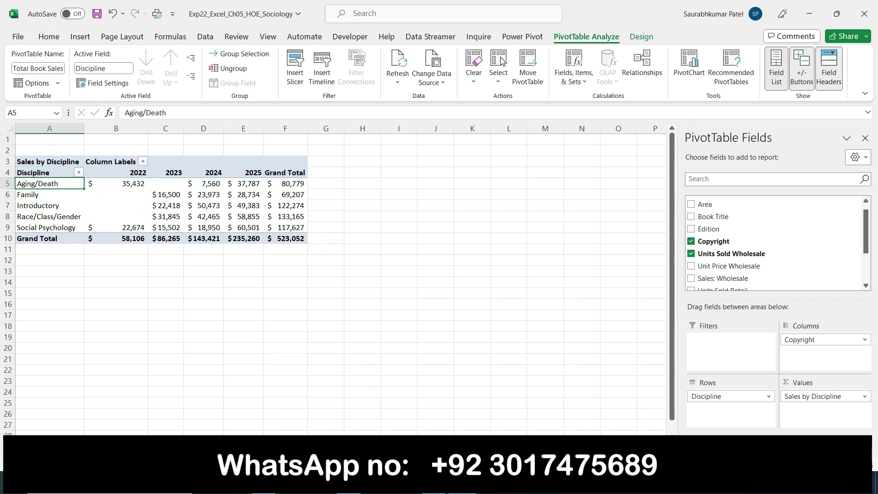
# Step: Copy Copyright Year from step 8 in Word and enter it in cell B3 in Excel, replacing the Column Labels heading
pyautogui.hotkey('alt', 'Tab')
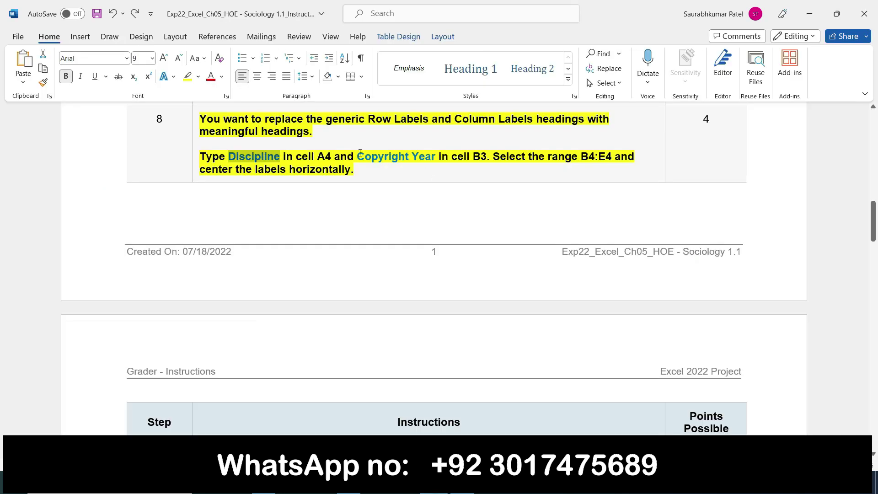
pyautogui.moveTo(367, 155); pyautogui.dragTo(435, 153)
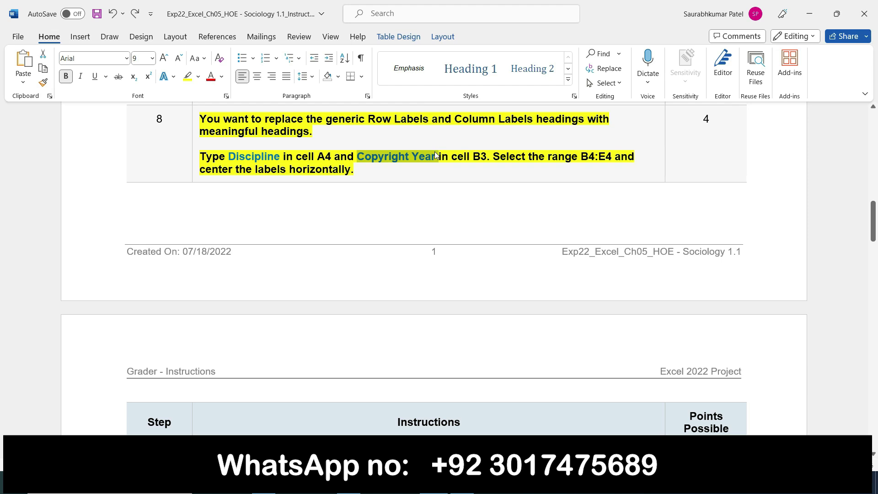
pyautogui.hotkey('alt', 'Tab')
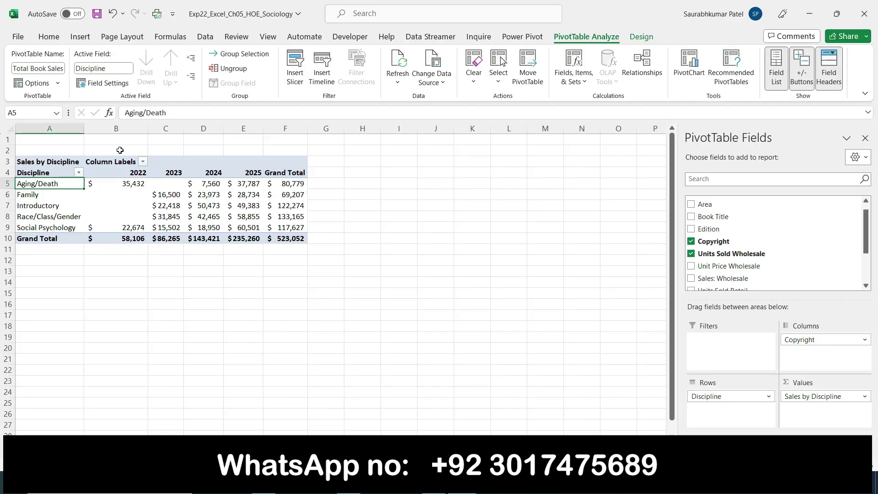
pyautogui.click(120, 161)
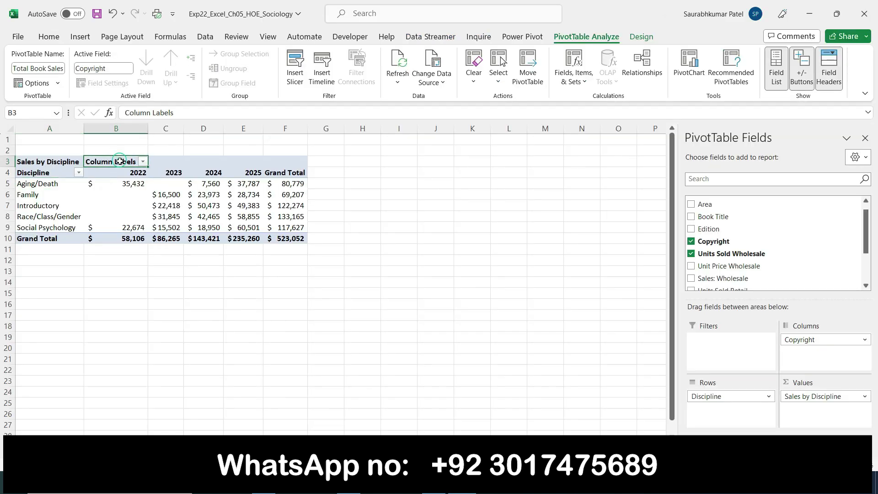
pyautogui.moveTo(177, 113); pyautogui.dragTo(118, 117)
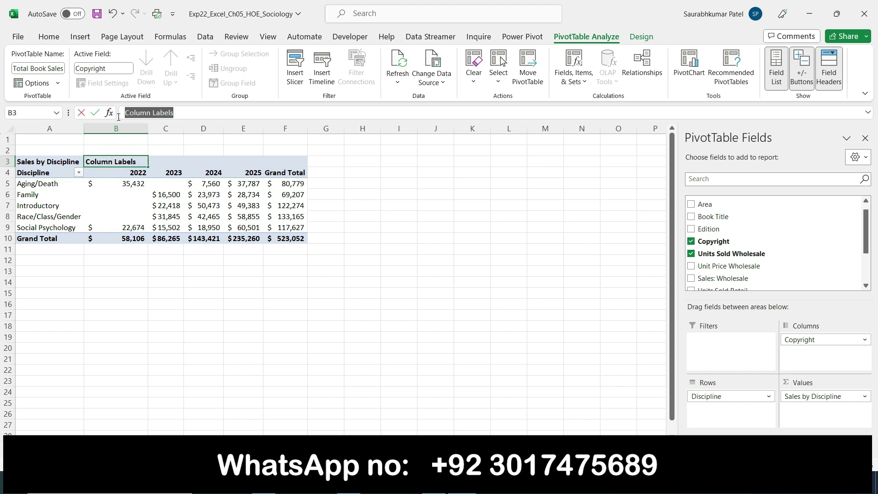
pyautogui.write('Copyright Year')
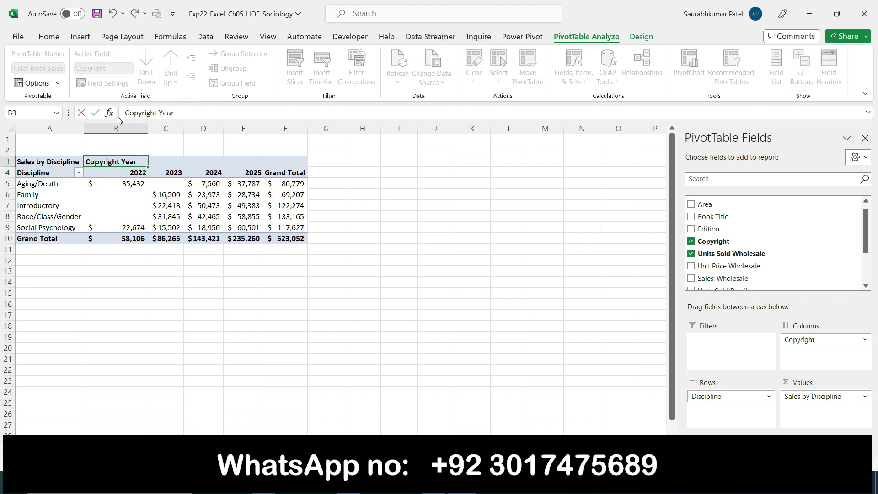
pyautogui.press('Return')
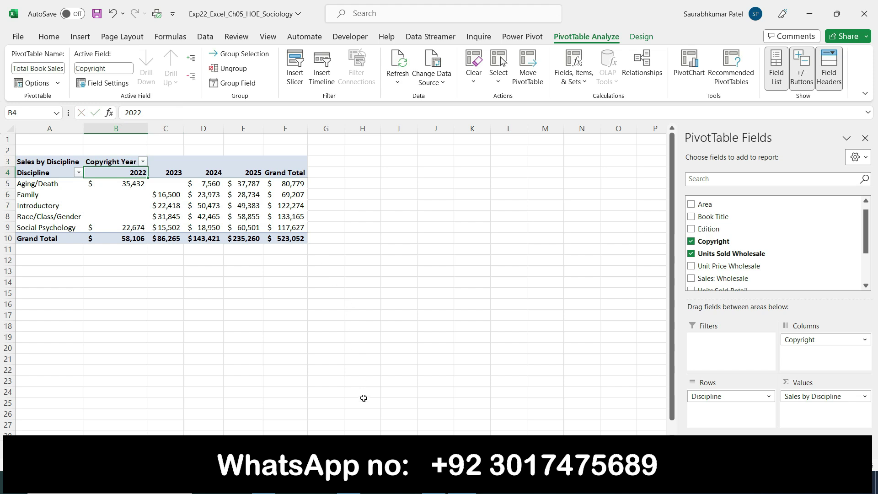
# Step: Copy the range reference B4:E4 from step 8 in Word, select that range in Excel, and center its labels horizontally
pyautogui.hotkey('alt', 'Tab')
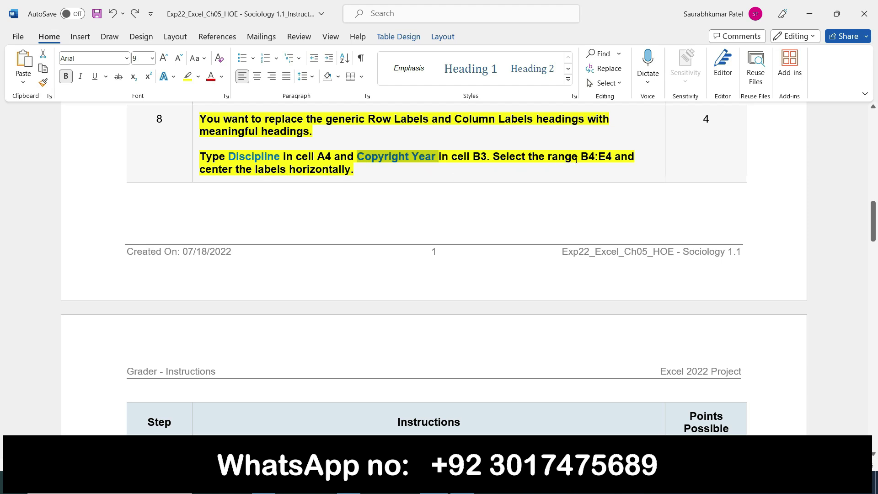
pyautogui.moveTo(582, 156); pyautogui.dragTo(611, 159)
pyautogui.hotkey('ctrl', 'c')
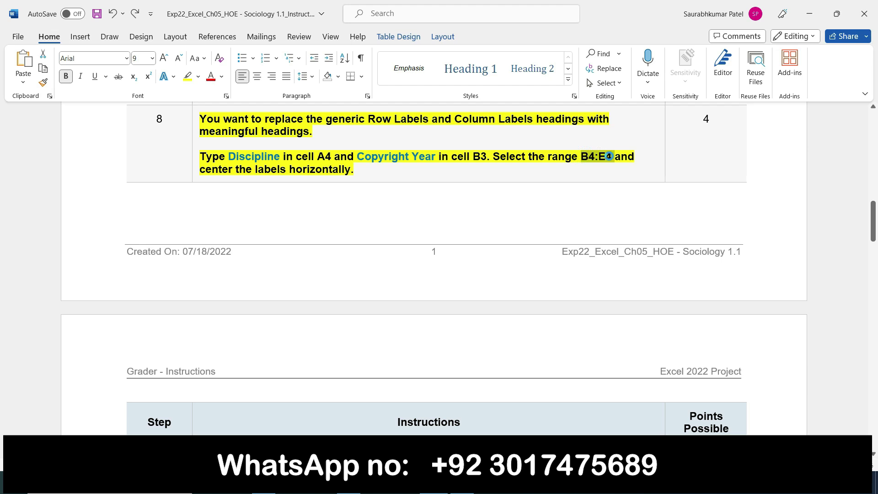
pyautogui.hotkey('alt', 'Tab')
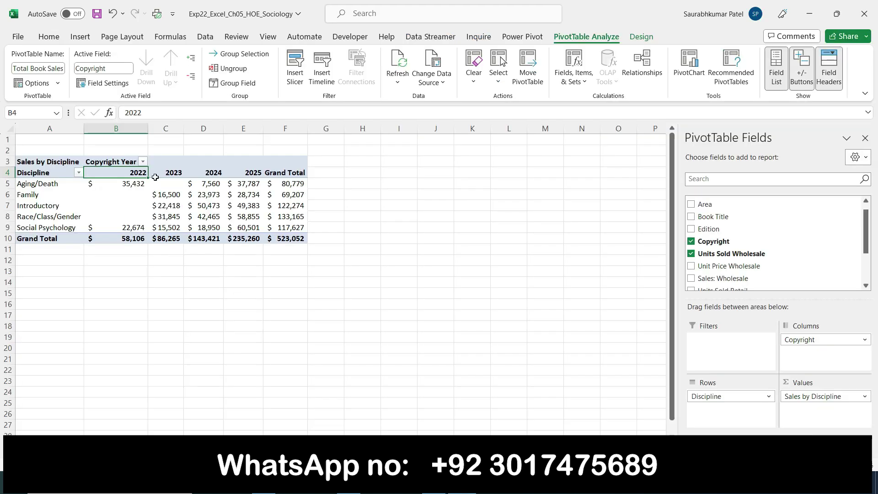
pyautogui.click(40, 114)
pyautogui.hotkey('ctrl', 'v')
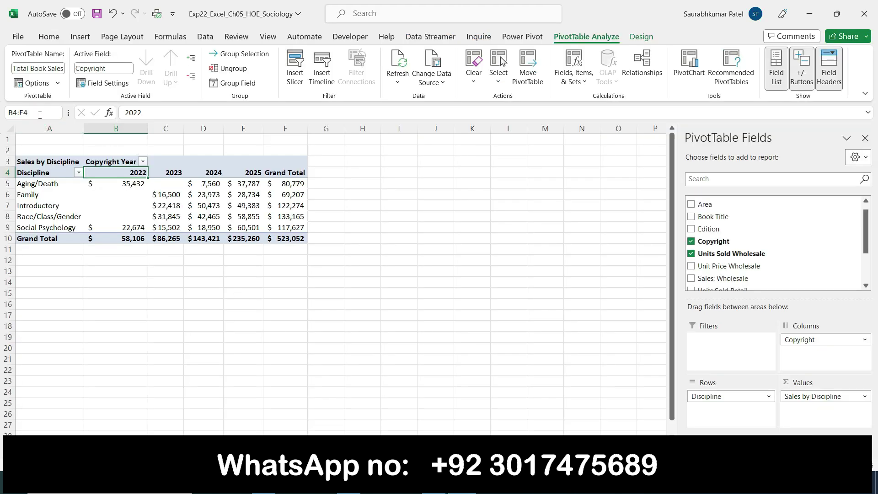
pyautogui.press('Return')
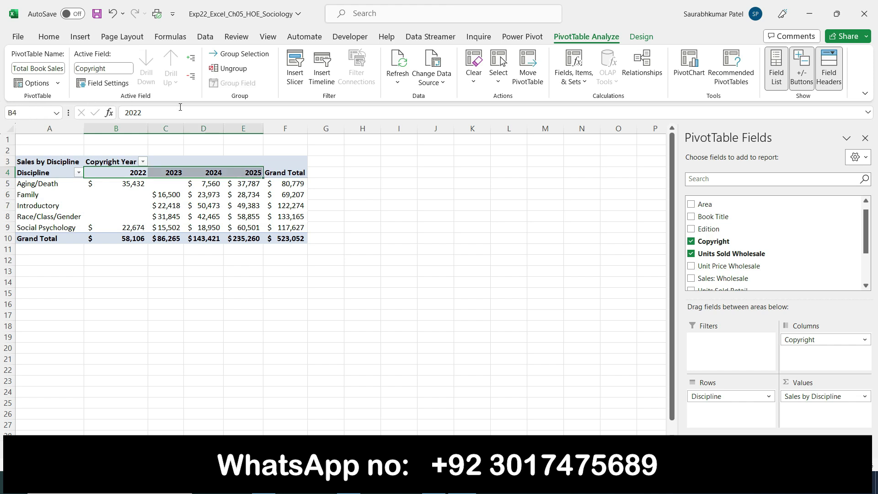
pyautogui.click(49, 36)
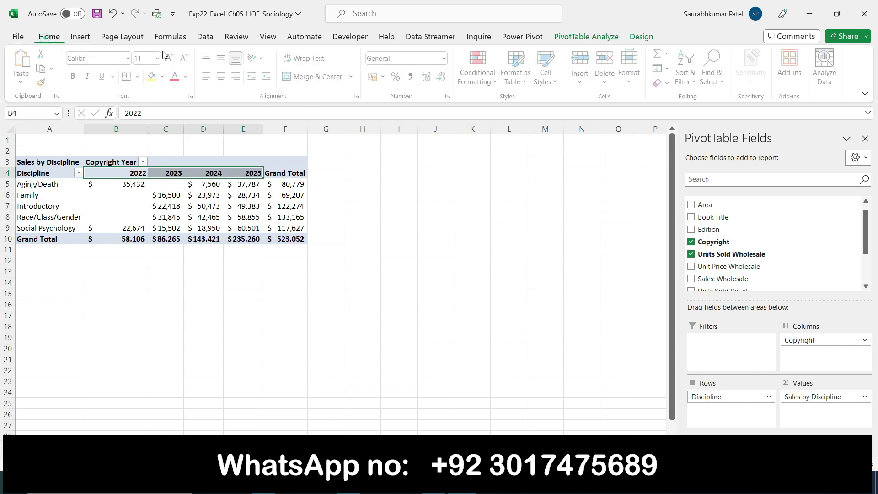
pyautogui.click(222, 78)
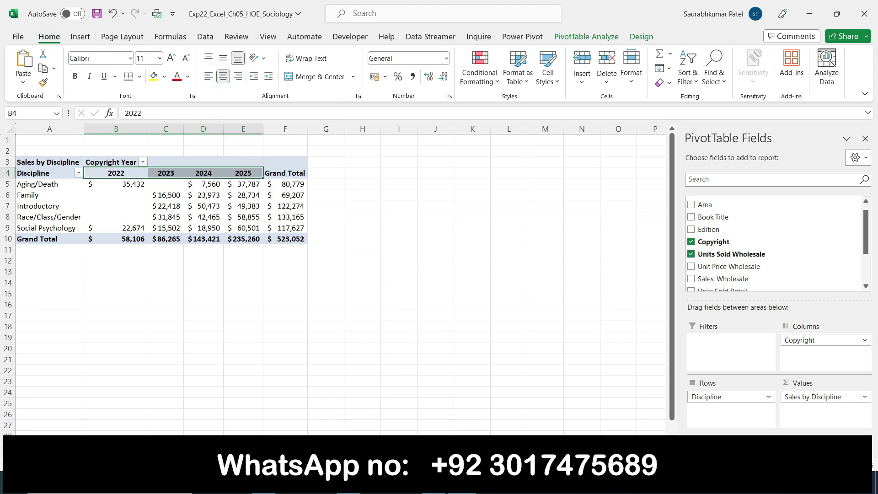
# Step: In the Word instructions, remove the bold and highlight from step 8's text
pyautogui.hotkey('alt', 'Tab')
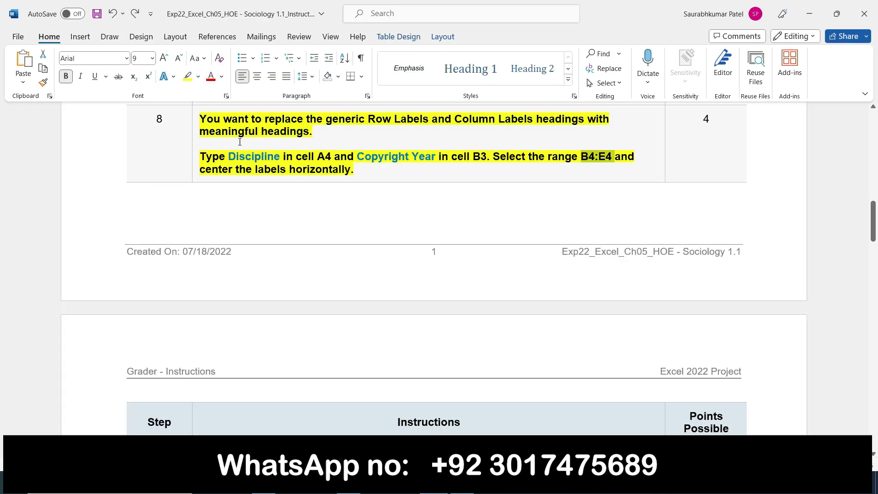
pyautogui.click(196, 128)
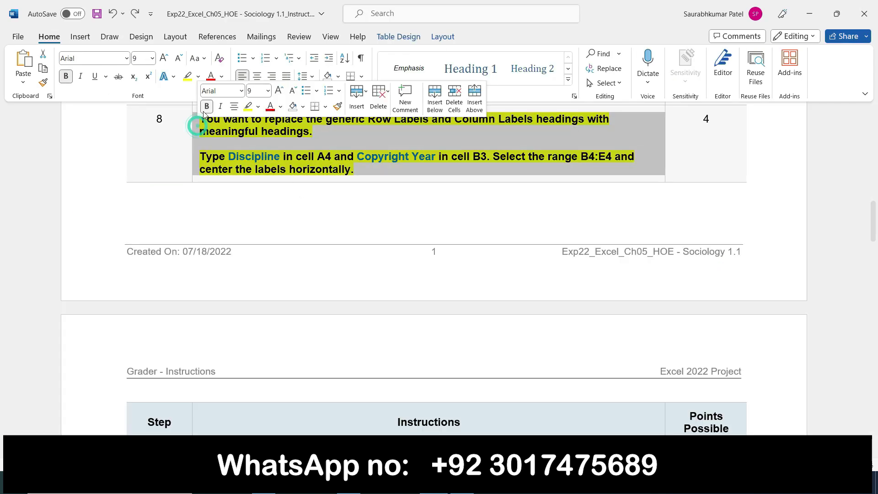
pyautogui.click(207, 106)
pyautogui.click(247, 111)
pyautogui.scroll(-5, 337, 247)
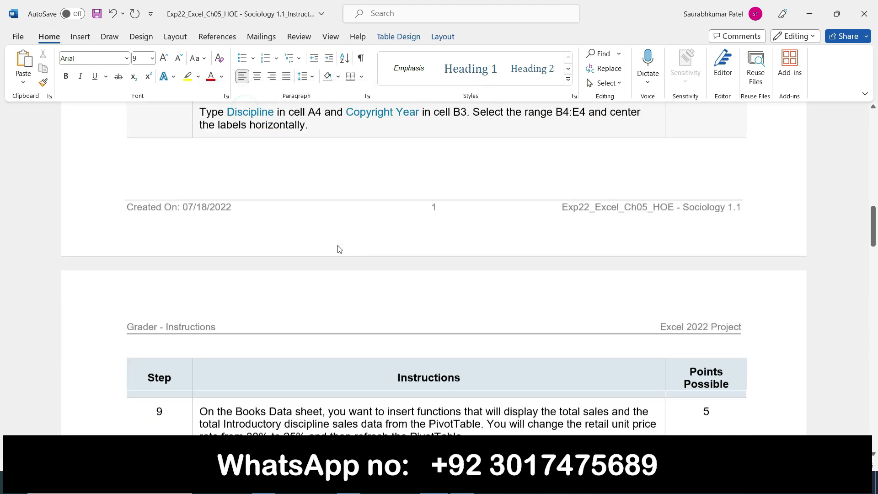
# Step: In step 9 of the Word instructions, highlight the phrases on Introductory sales data, the rate change and refresh, and the Books Data worksheet
pyautogui.scroll(-1, 338, 246)
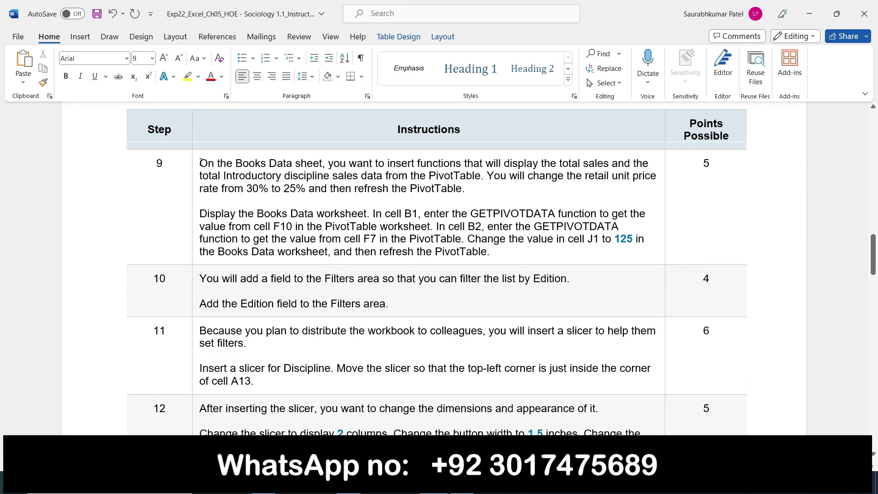
pyautogui.click(187, 77)
pyautogui.moveTo(199, 177); pyautogui.dragTo(482, 176)
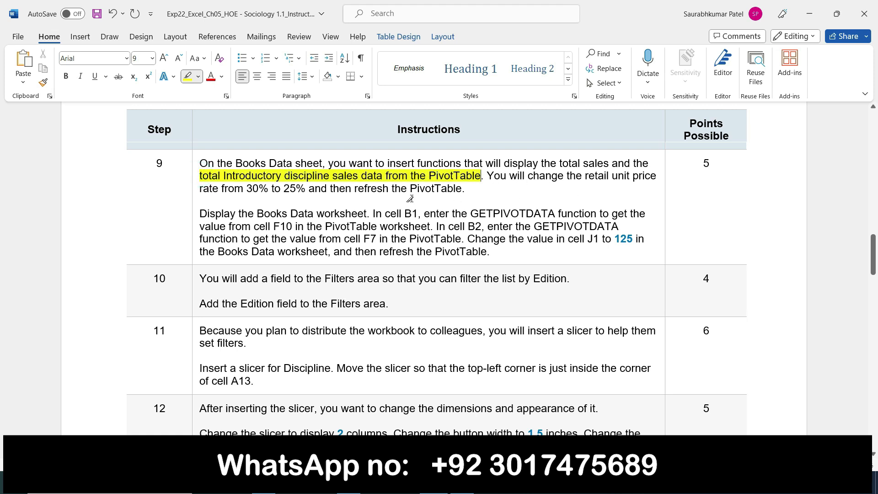
pyautogui.moveTo(206, 189)
pyautogui.mouseDown()
pyautogui.moveTo(475, 190)
pyautogui.moveTo(461, 189)
pyautogui.mouseUp()
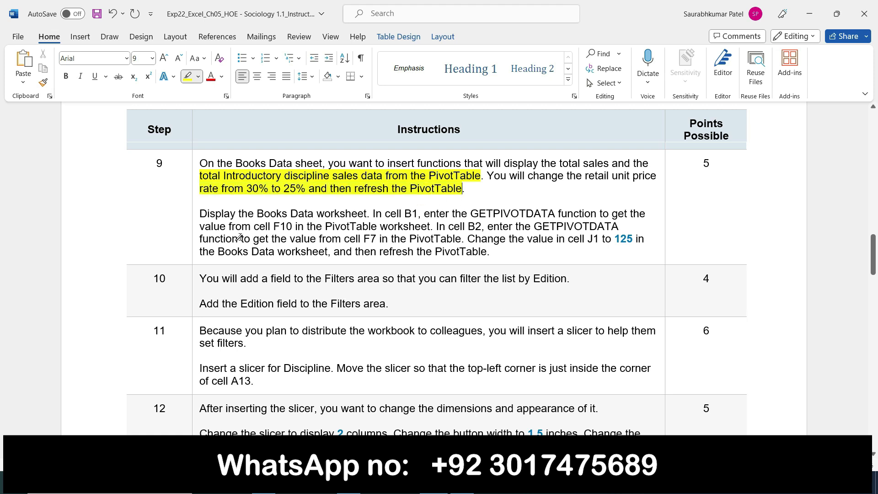
pyautogui.moveTo(257, 214); pyautogui.dragTo(367, 214)
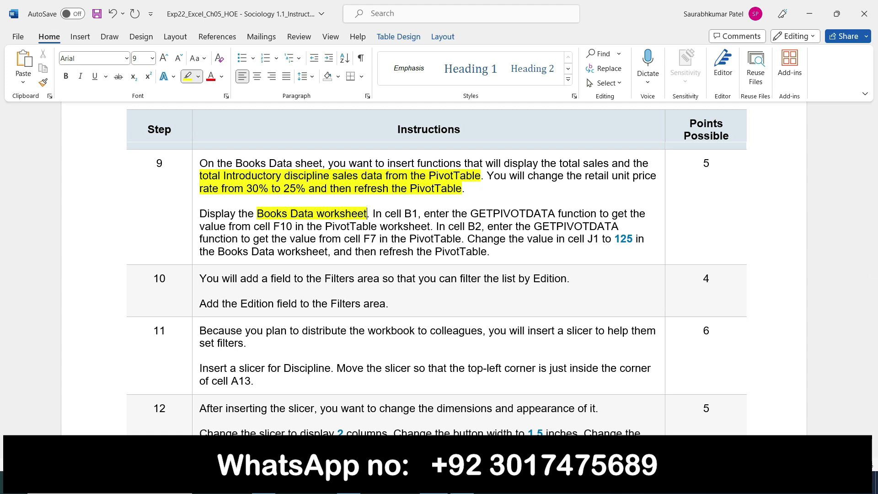
# Step: Switch to Excel, display the Books Data worksheet and select cell B1 for the total book sales, checking step 9 in Word
pyautogui.hotkey('alt', 'Tab')
pyautogui.hotkey('ctrl', 'pagedown')
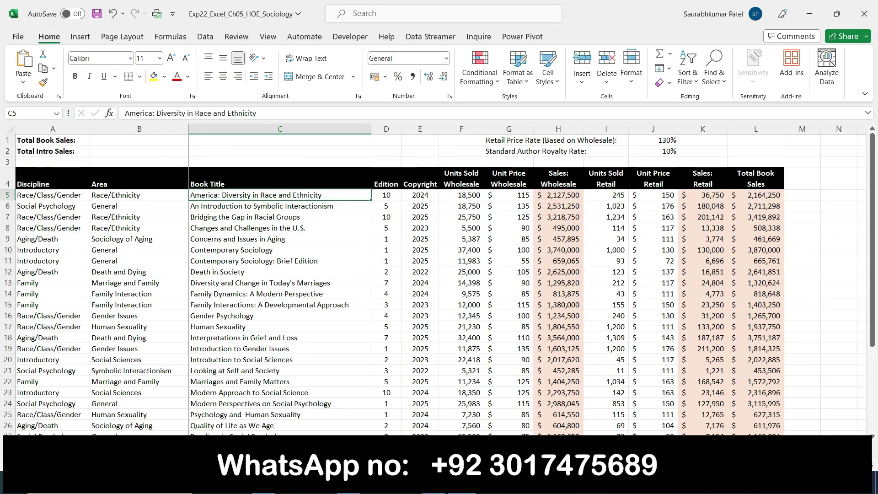
pyautogui.hotkey('alt', 'Tab')
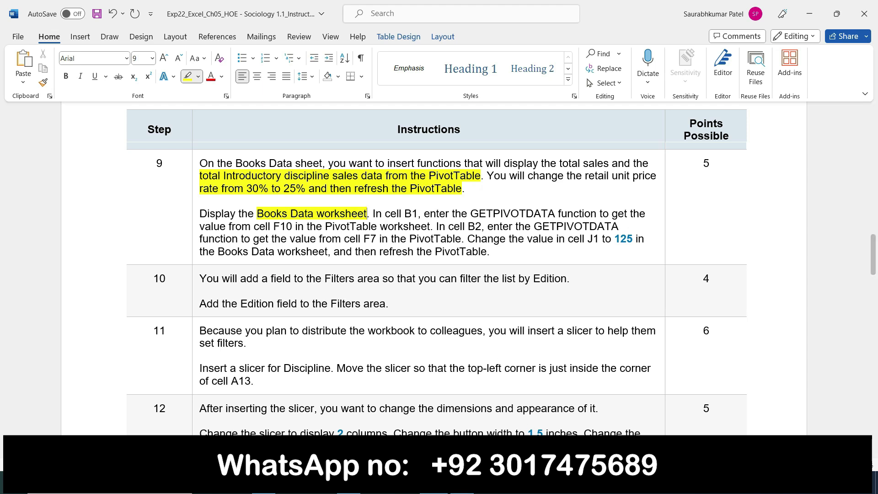
pyautogui.hotkey('alt', 'Tab')
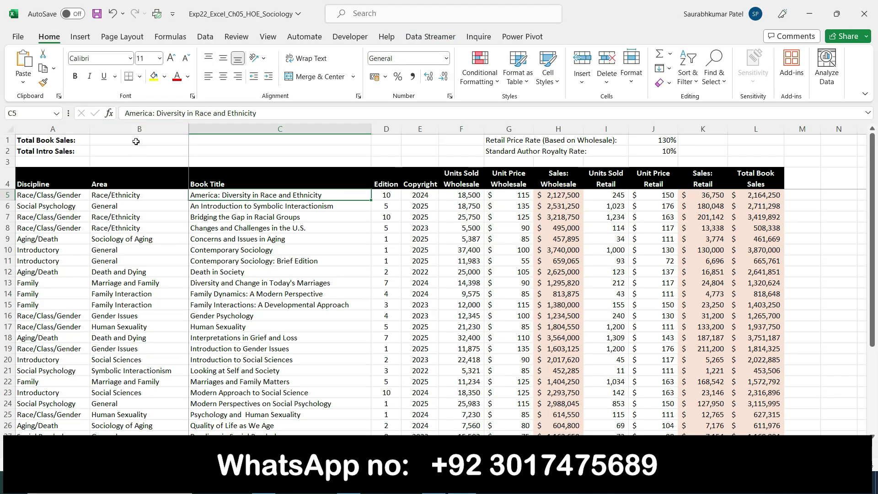
pyautogui.click(136, 141)
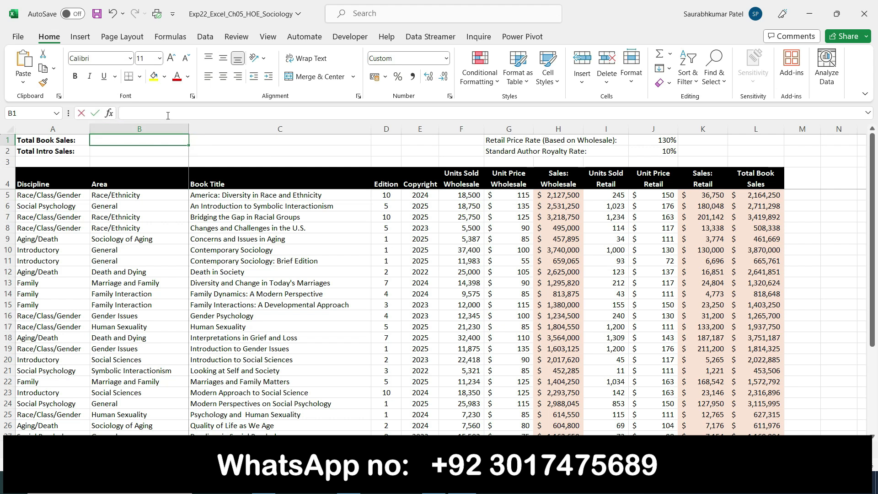
pyautogui.hotkey('alt', 'Tab')
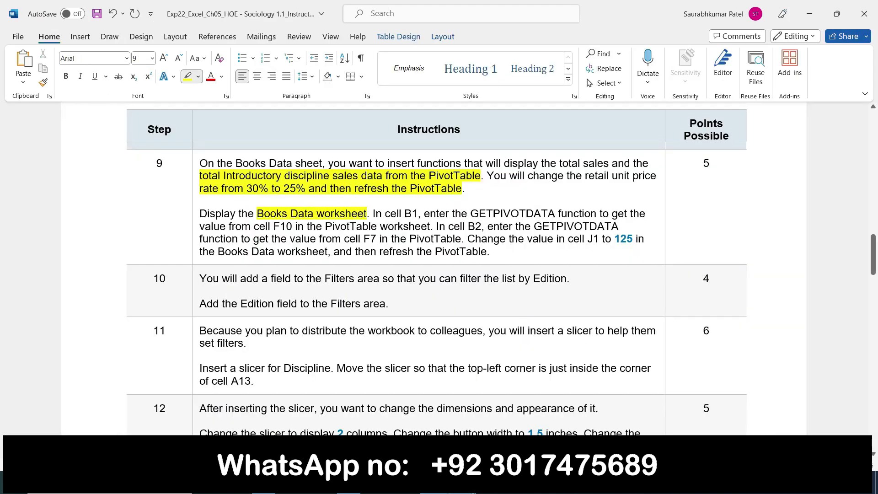
pyautogui.hotkey('alt', 'Tab')
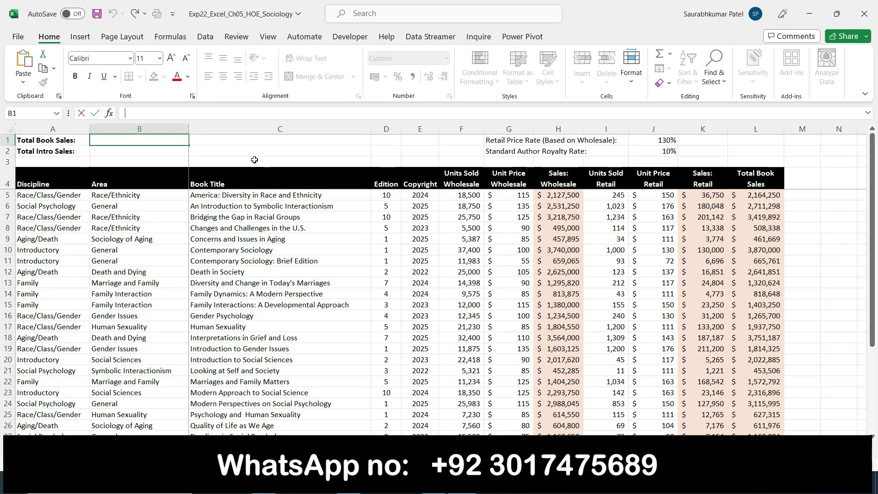
# Step: Try to enter a GETPIVOTDATA function in cell B1 that references cell F10 on the PivotTable worksheet, and clear the formula
pyautogui.write('=get')
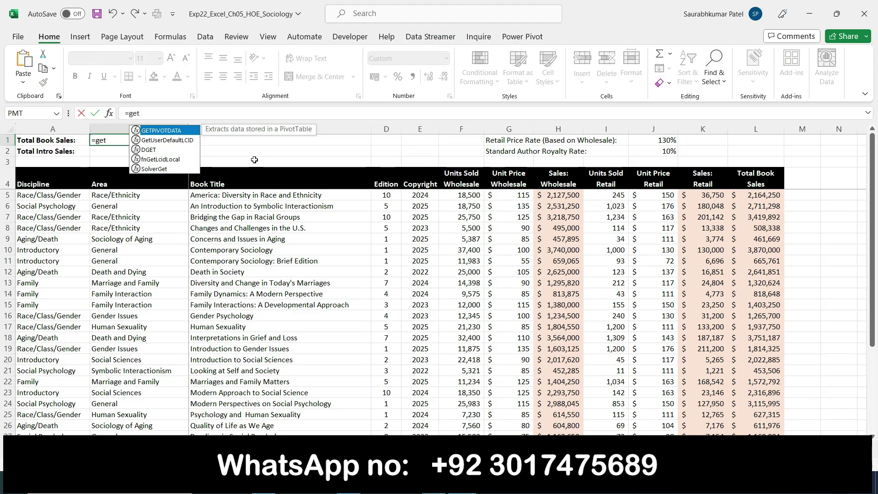
pyautogui.doubleClick(155, 131)
pyautogui.hotkey('alt', 'Tab')
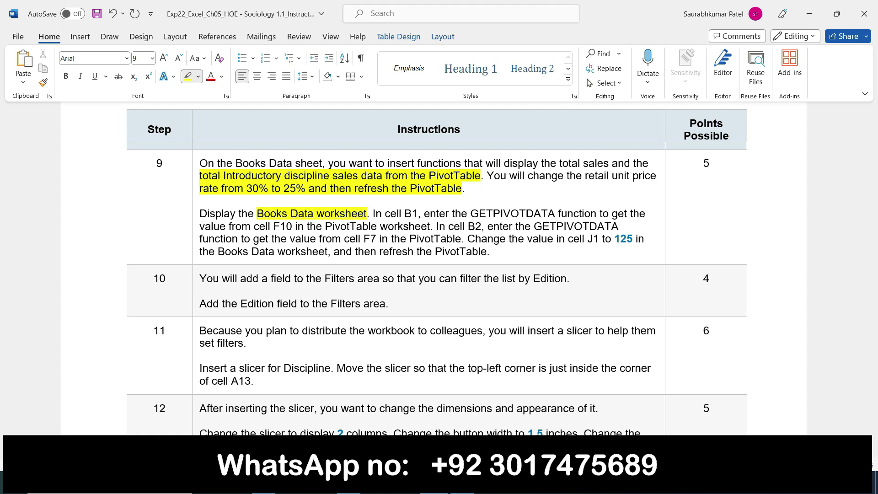
pyautogui.hotkey('alt', 'Tab')
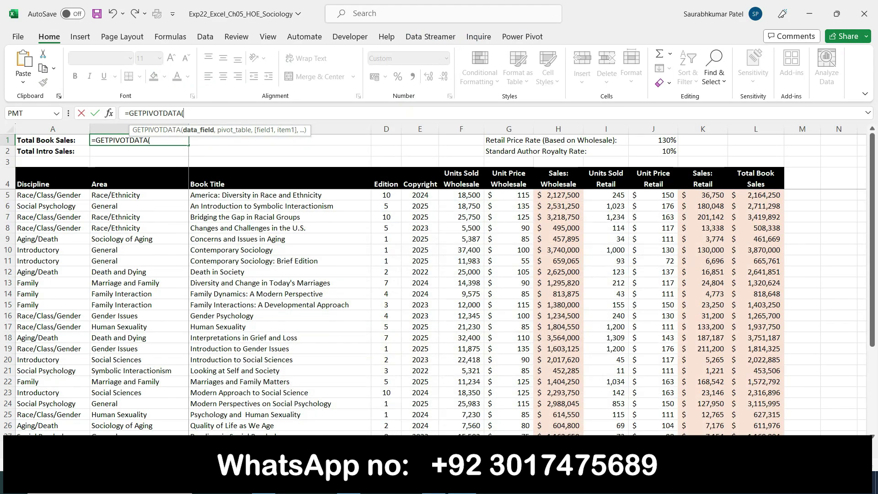
pyautogui.hotkey('ctrl', 'pageup')
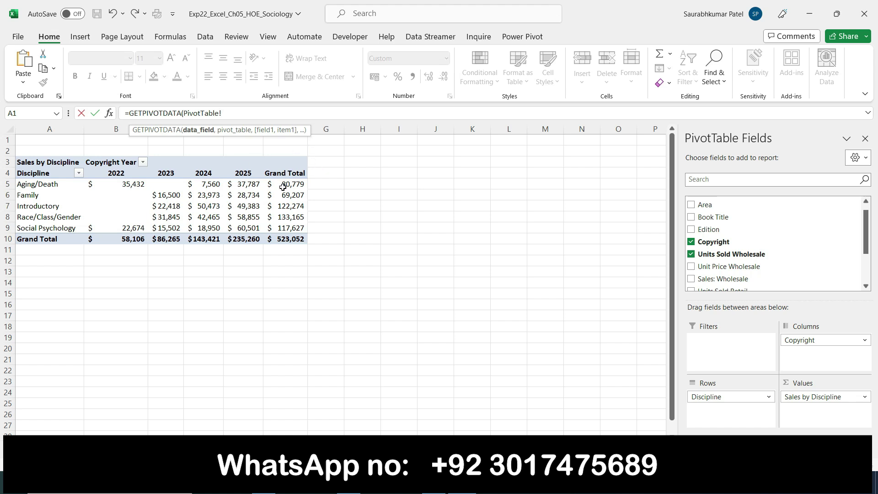
pyautogui.click(294, 242)
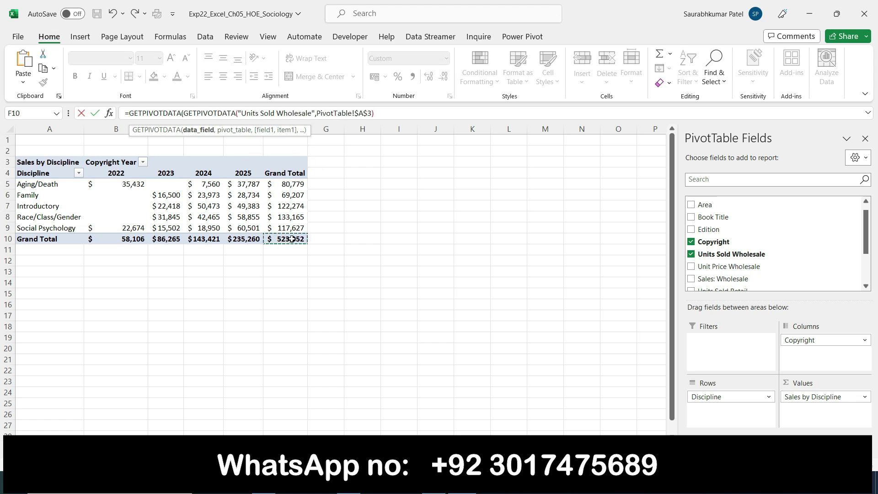
pyautogui.press('Return')
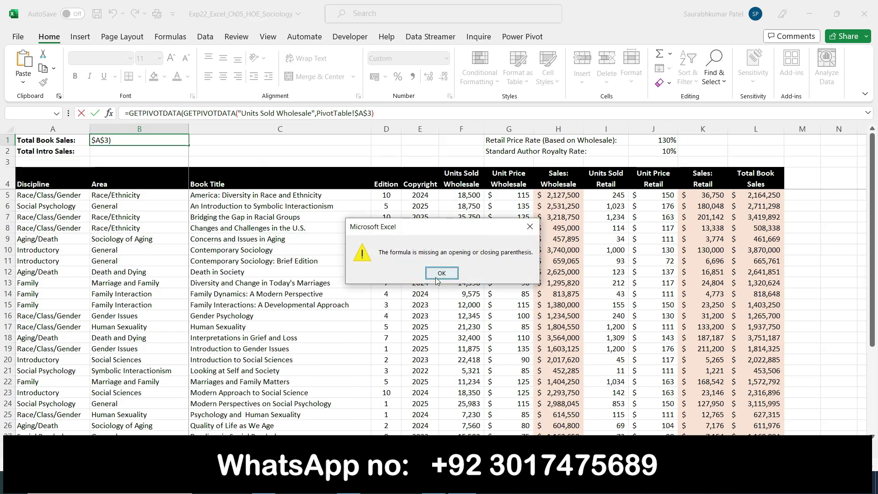
pyautogui.click(439, 274)
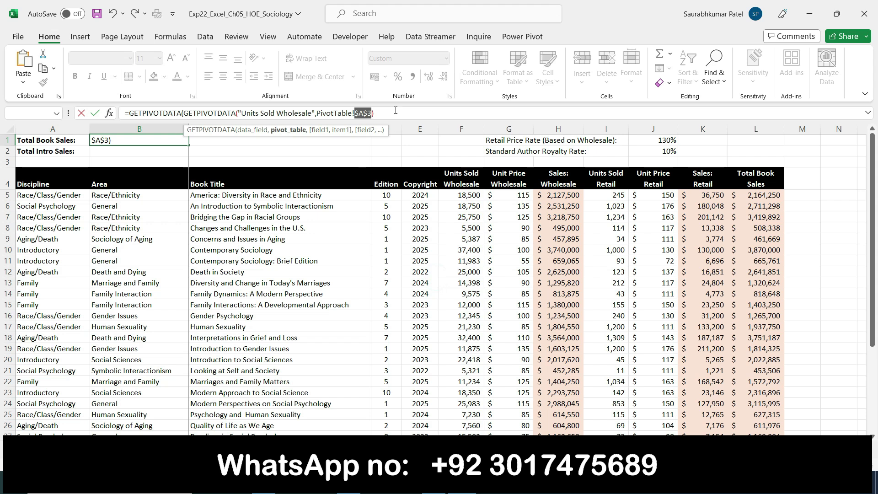
pyautogui.press('Return')
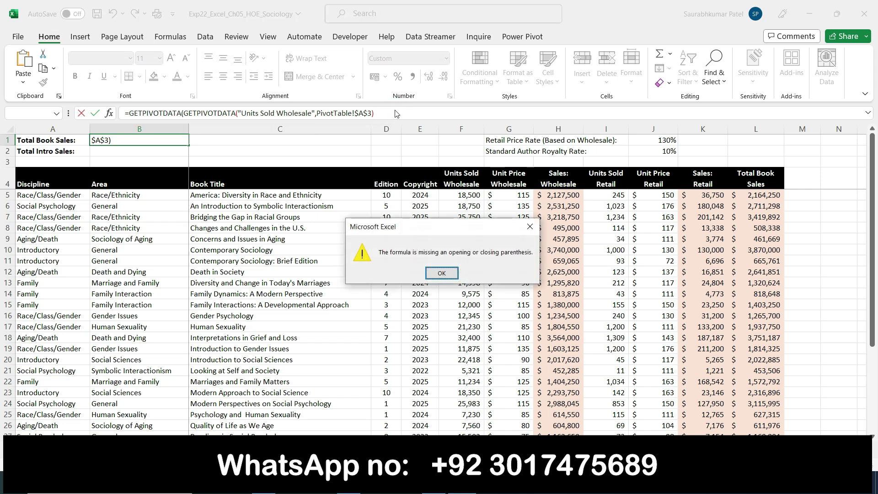
pyautogui.click(442, 273)
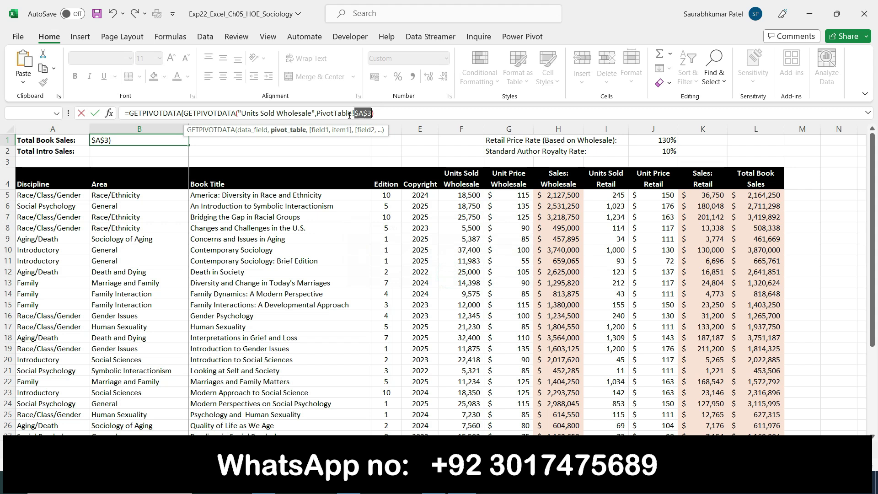
pyautogui.moveTo(382, 111); pyautogui.dragTo(124, 113)
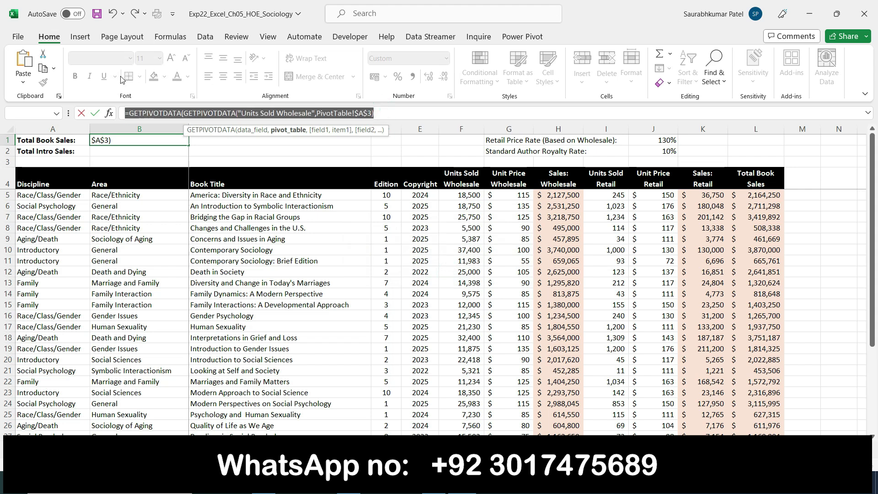
pyautogui.press('BackSpace')
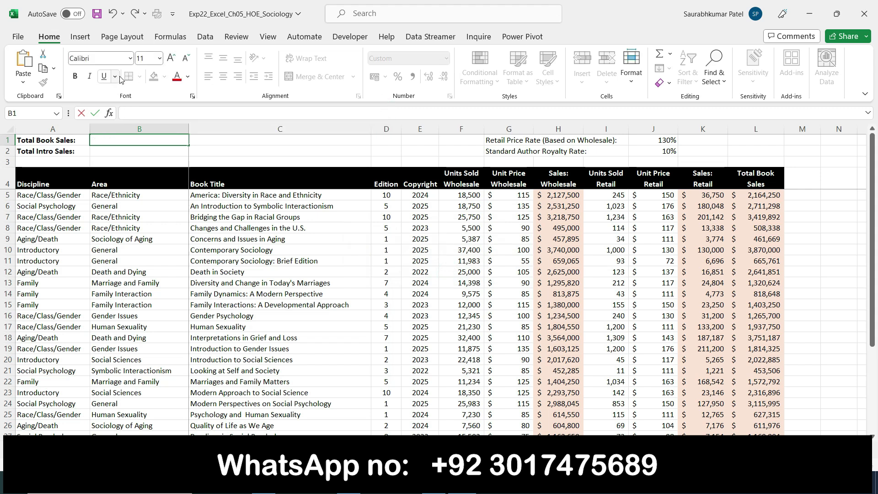
# Step: Try again to build the GETPIVOTDATA formula in cell B1 from the grand total in cell F10 of the PivotTable worksheet
pyautogui.write('=get')
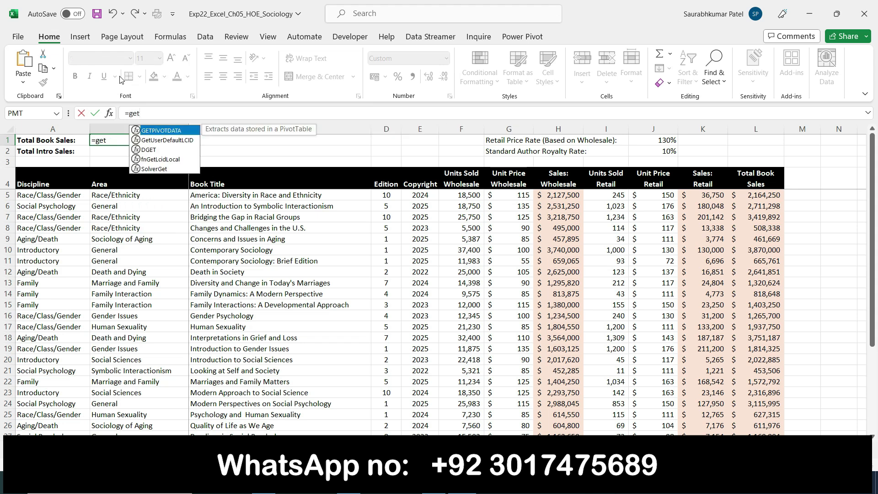
pyautogui.doubleClick(169, 131)
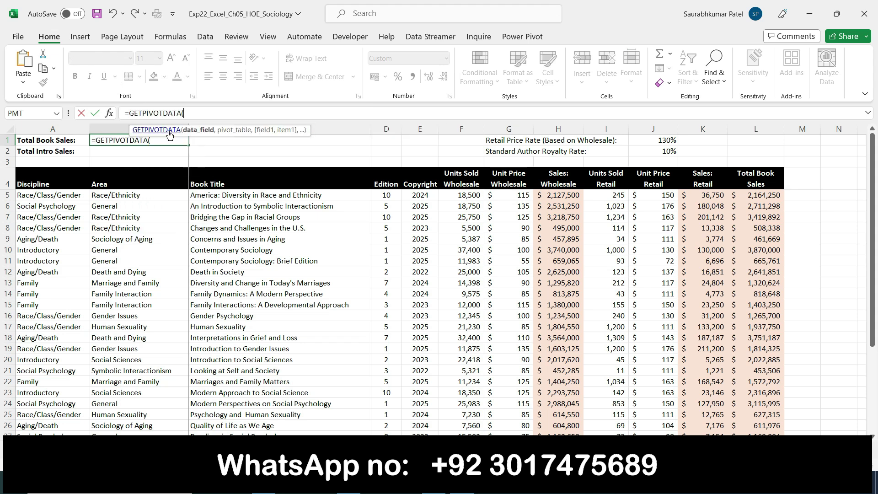
pyautogui.hotkey('alt', 'Tab')
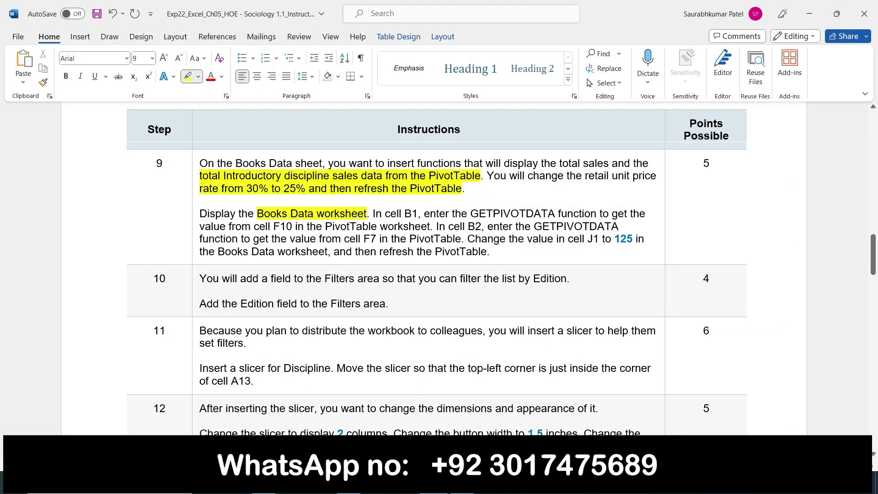
pyautogui.hotkey('alt', 'Tab')
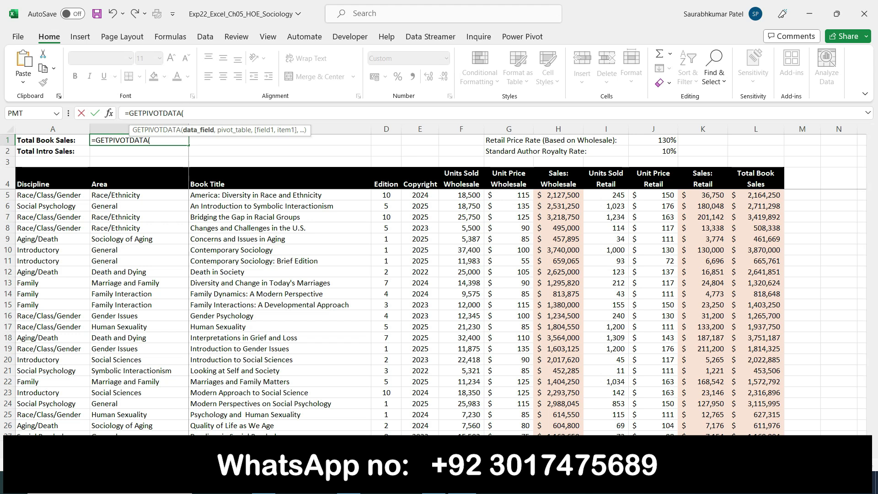
pyautogui.click(145, 448)
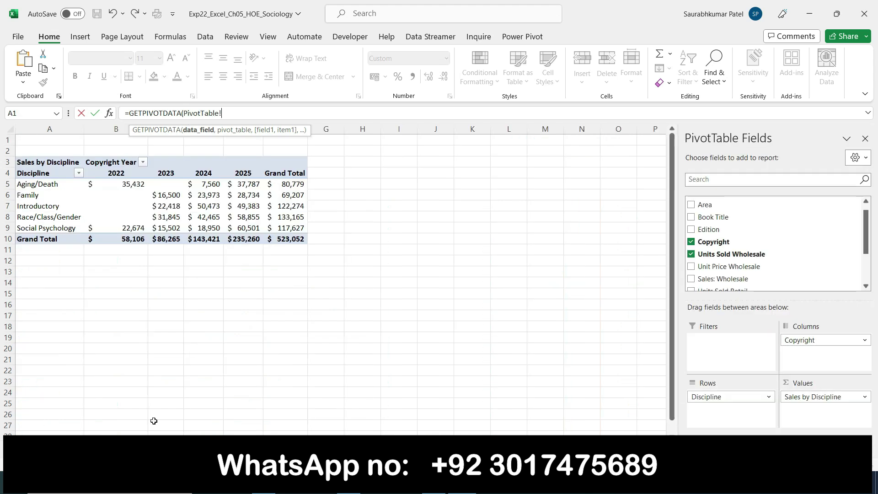
pyautogui.click(285, 238)
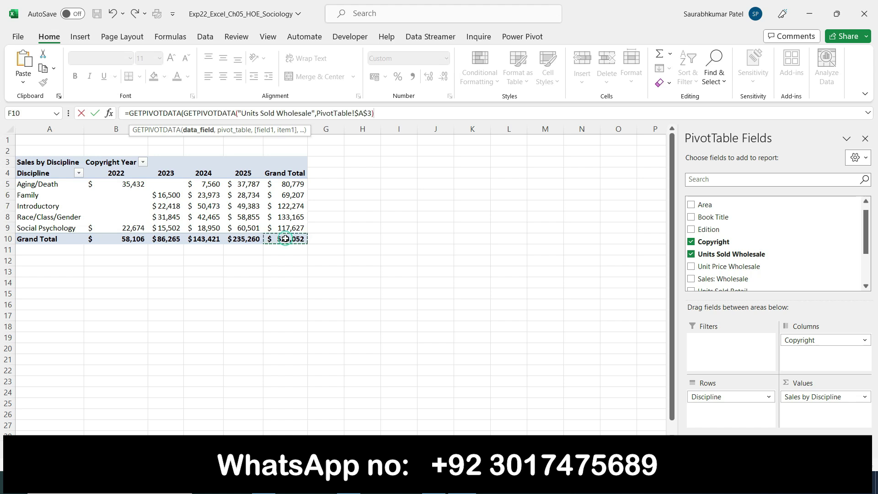
pyautogui.press('Return')
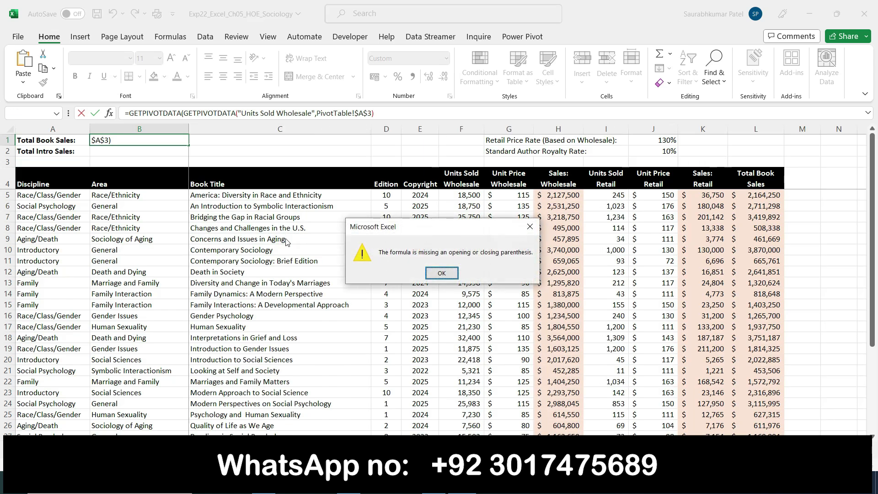
pyautogui.click(438, 272)
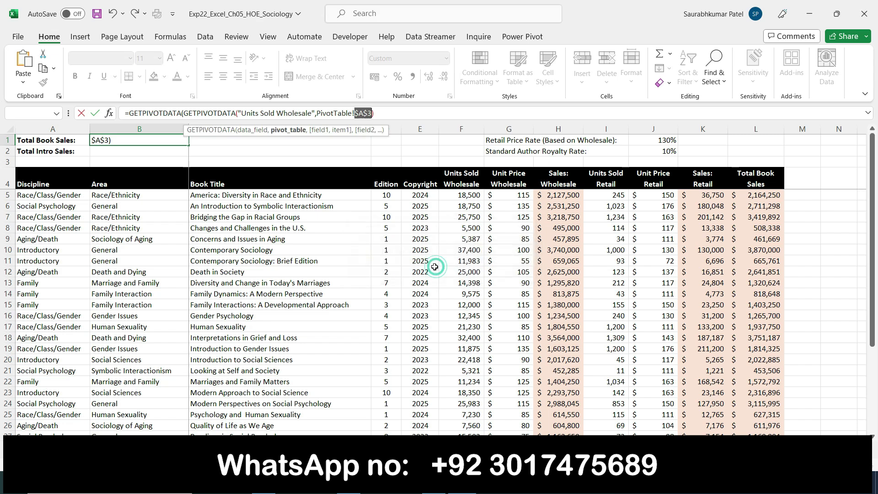
pyautogui.click(393, 114)
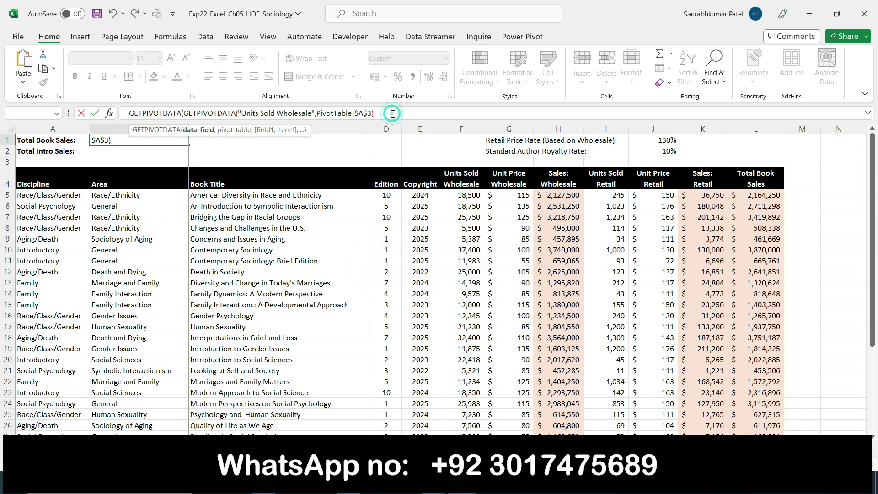
# Step: Switch to the Word instructions and skim the remaining project steps, returning to the project description at the start
pyautogui.click(434, 483)
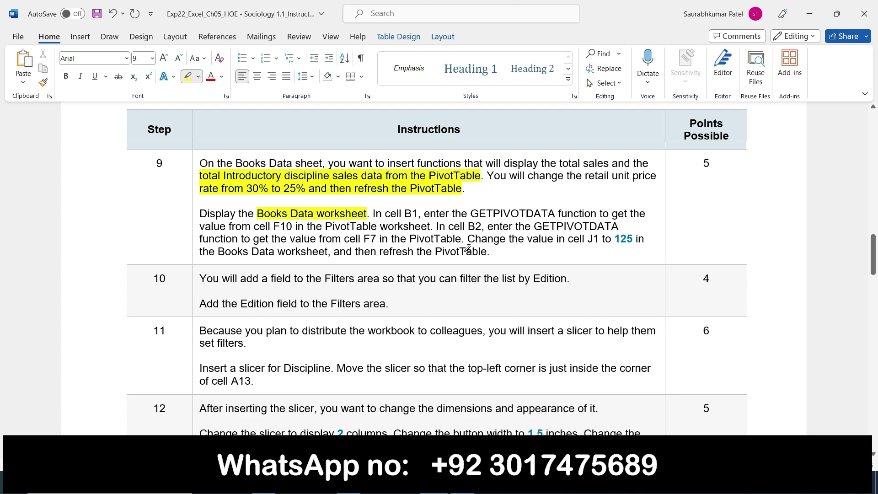
pyautogui.scroll(-15, 239, 230)
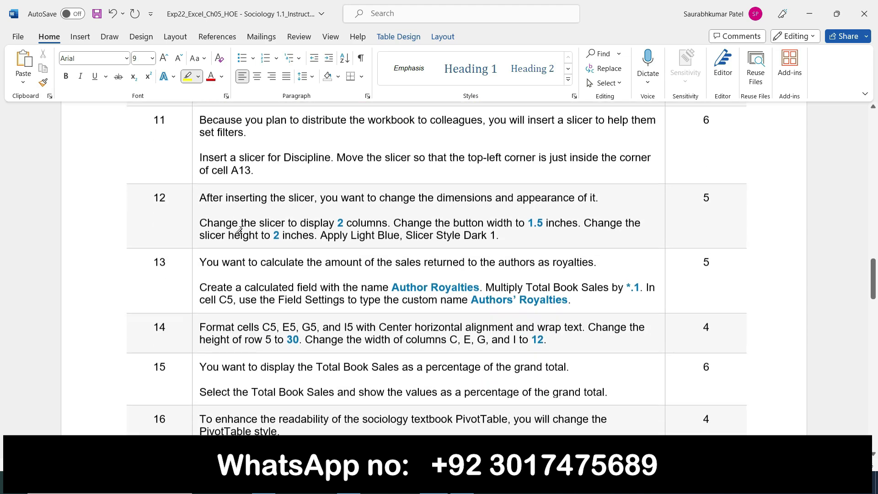
pyautogui.scroll(-15, 241, 230)
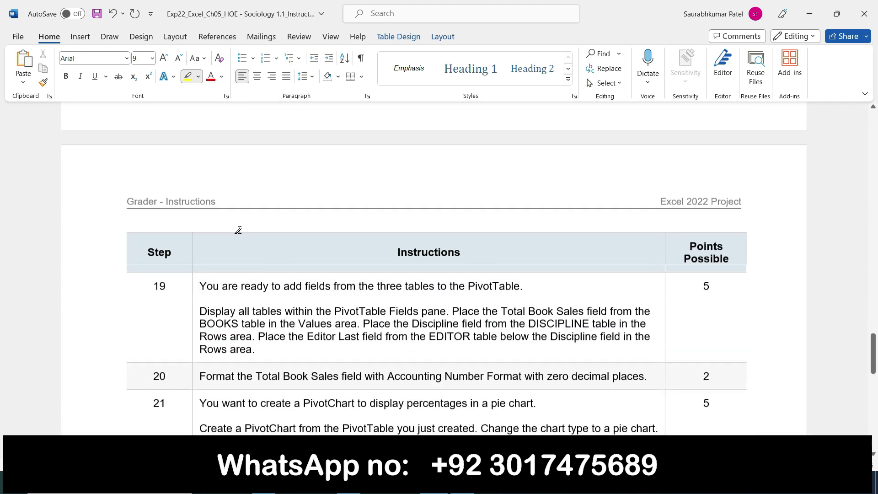
pyautogui.scroll(4, 239, 230)
pyautogui.scroll(20, 239, 230)
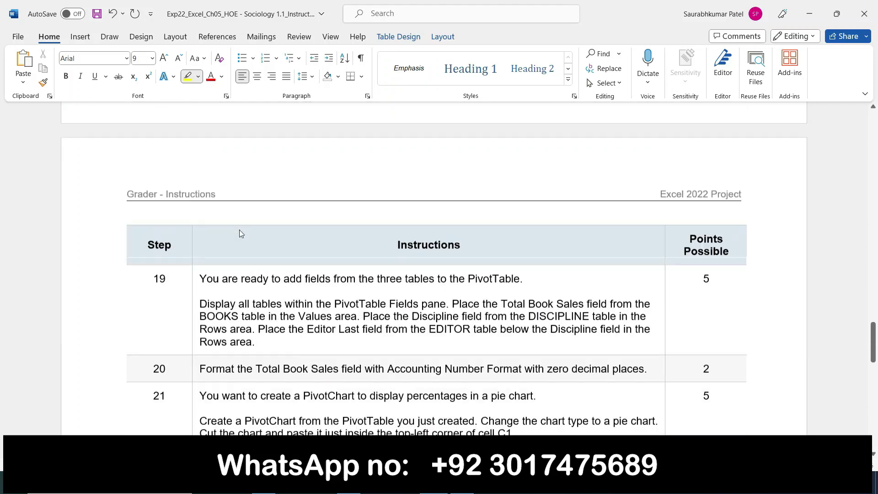
pyautogui.scroll(15, 238, 230)
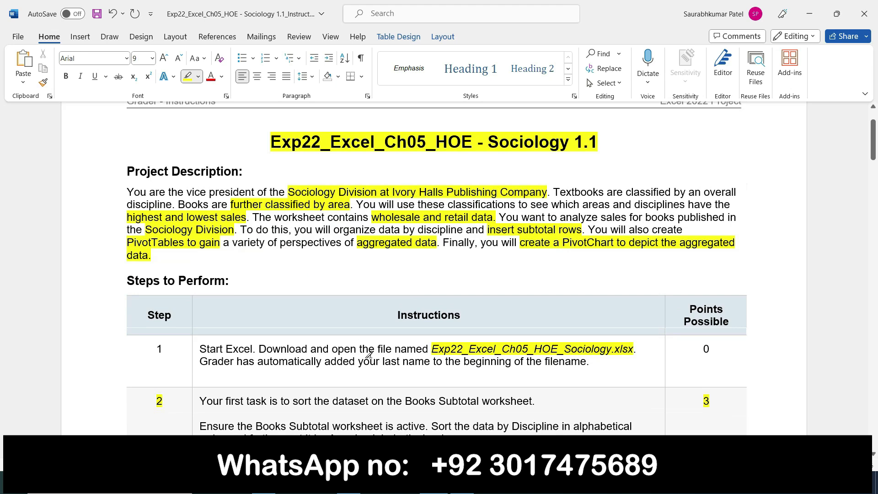
# Step: Switch to Excel, try to confirm the nested GETPIVOTDATA formula in cell B1, and clear the formula
pyautogui.click(450, 486)
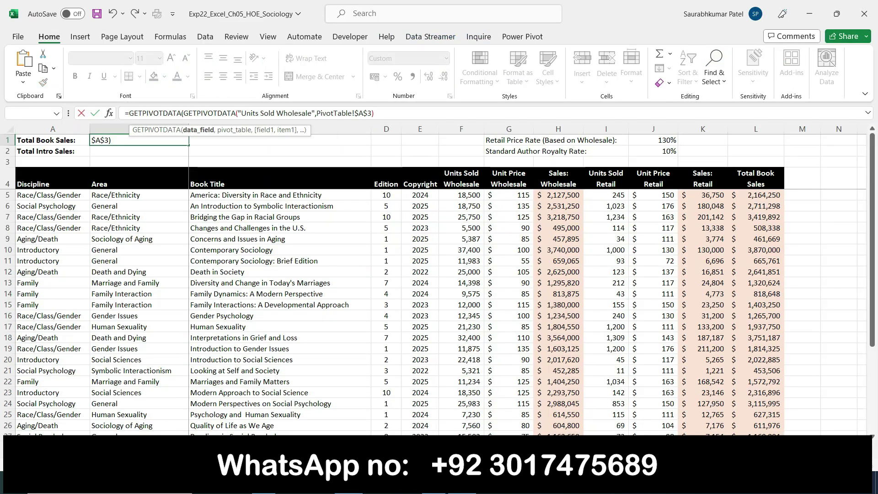
pyautogui.press('Return')
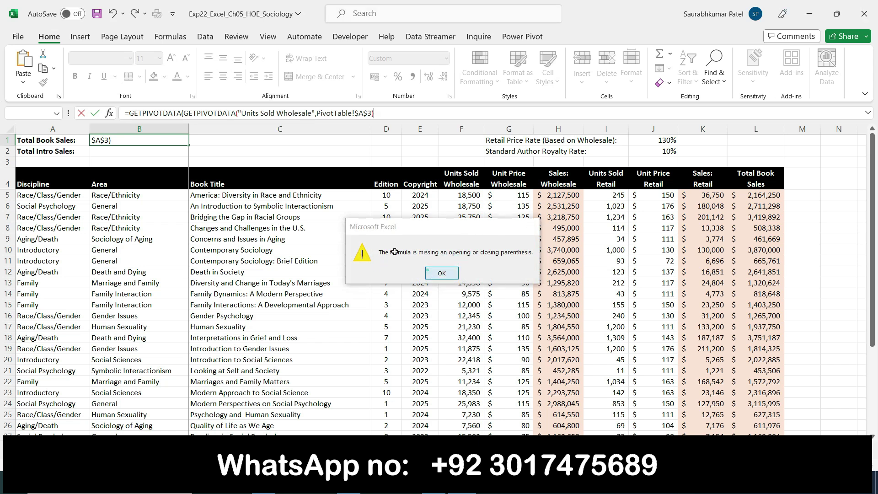
pyautogui.click(441, 273)
pyautogui.moveTo(409, 111); pyautogui.dragTo(115, 119)
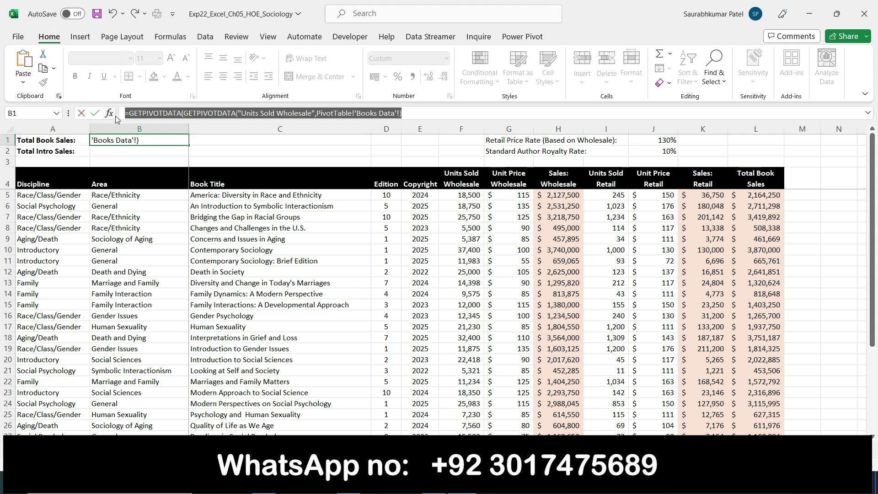
pyautogui.press('BackSpace')
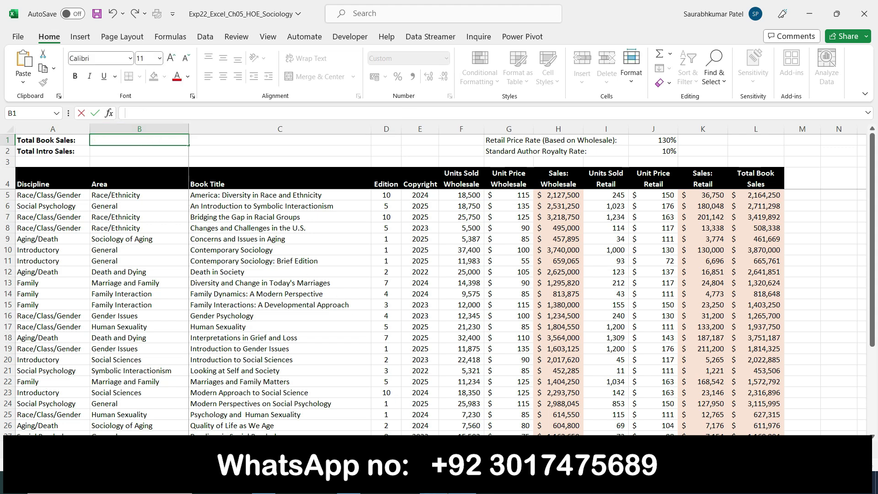
pyautogui.moveTo(433, 486)
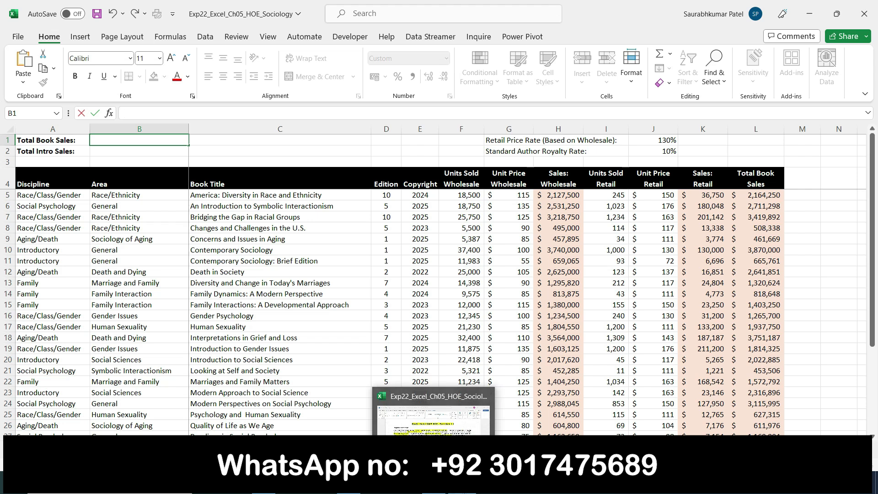
pyautogui.click(432, 418)
pyautogui.moveTo(463, 485)
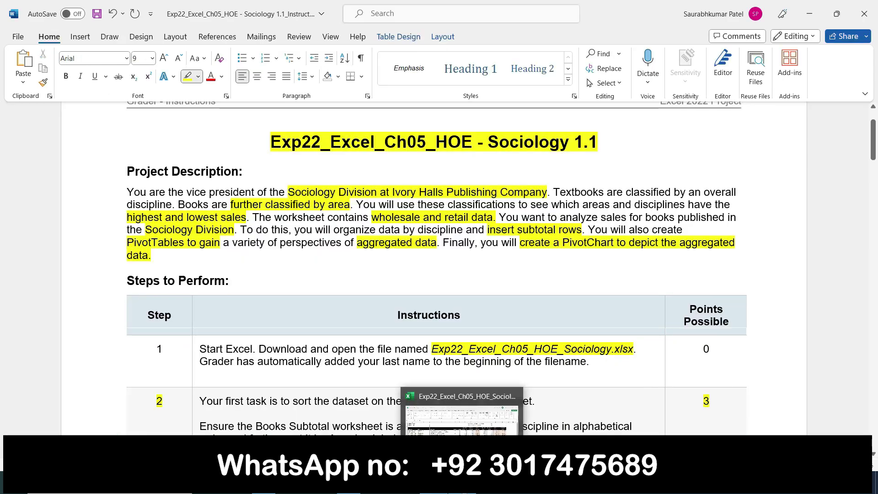
pyautogui.click(399, 427)
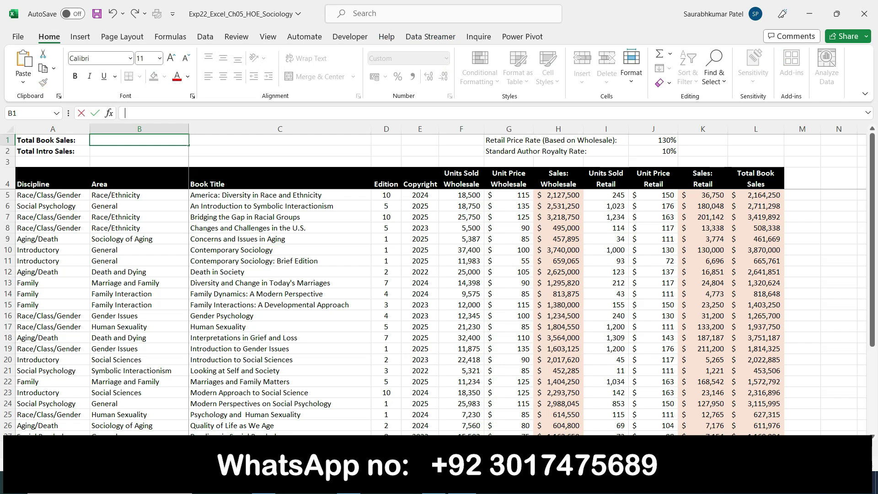
# Step: Examine the worksheets holding the editor list and the discipline code table, enlarging the view to read them
pyautogui.click(297, 443)
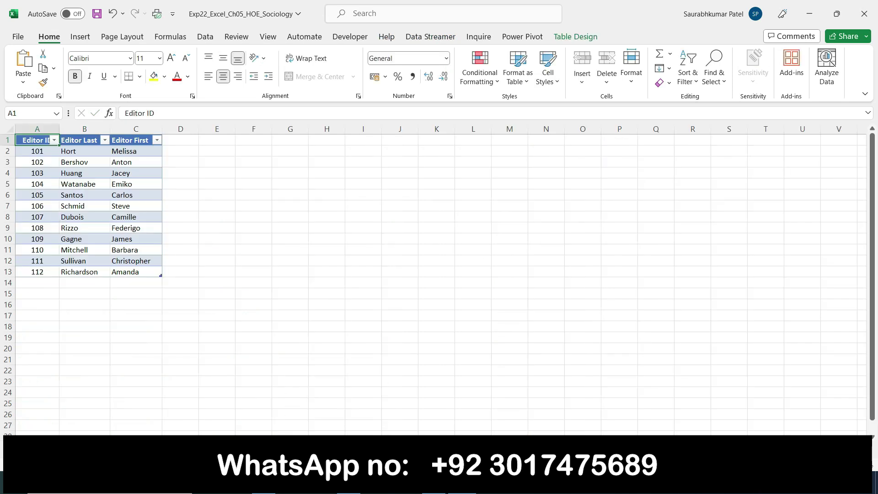
pyautogui.scroll(10, 435, 279)
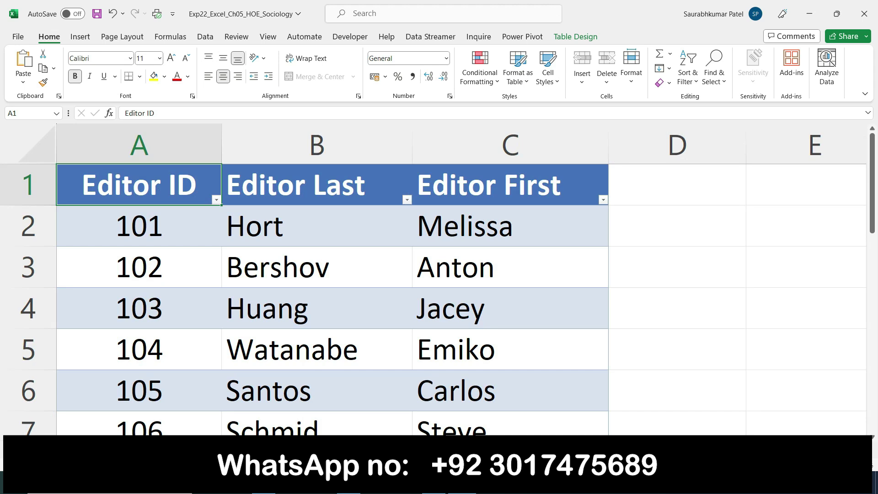
pyautogui.scroll(-5, 435, 279)
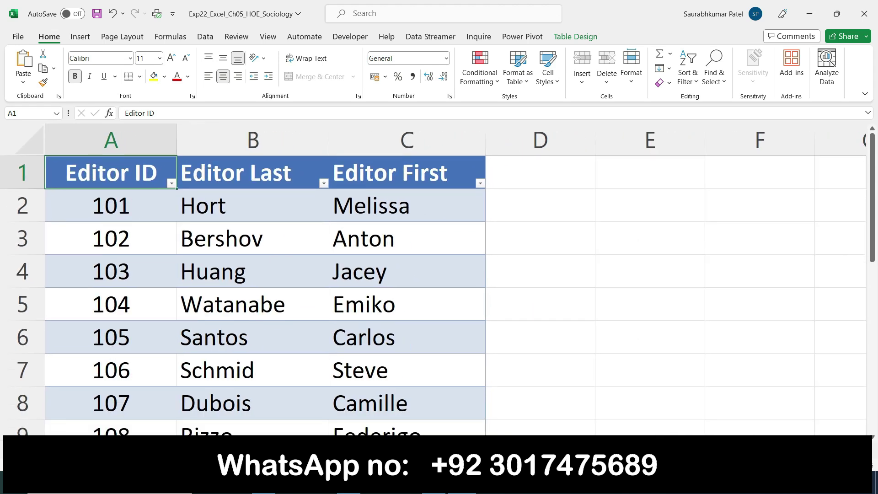
pyautogui.scroll(-2, 434, 279)
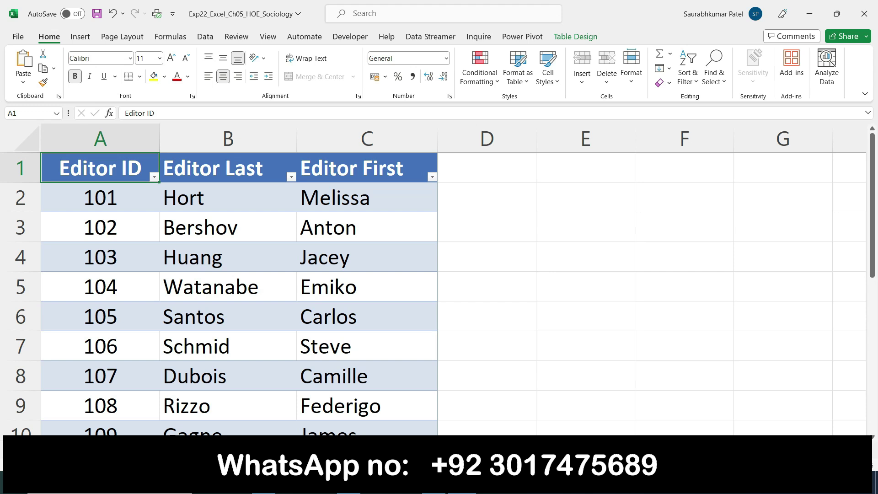
pyautogui.scroll(-4, 435, 279)
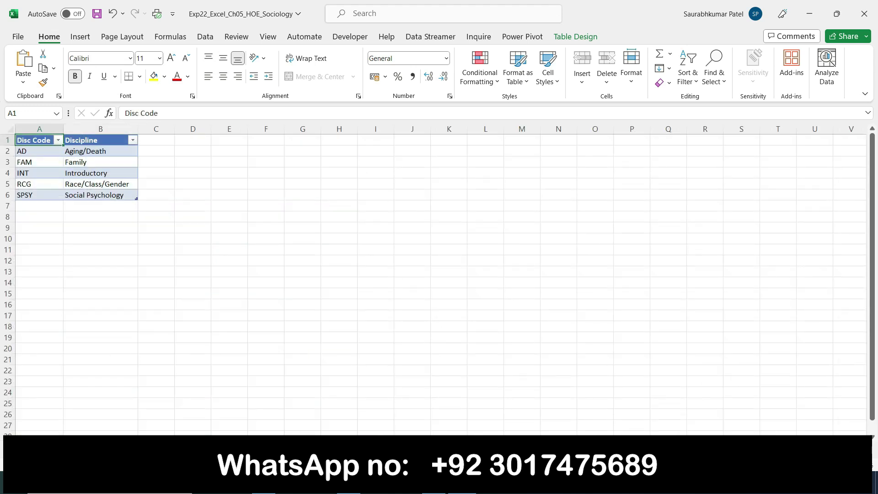
pyautogui.click(866, 465)
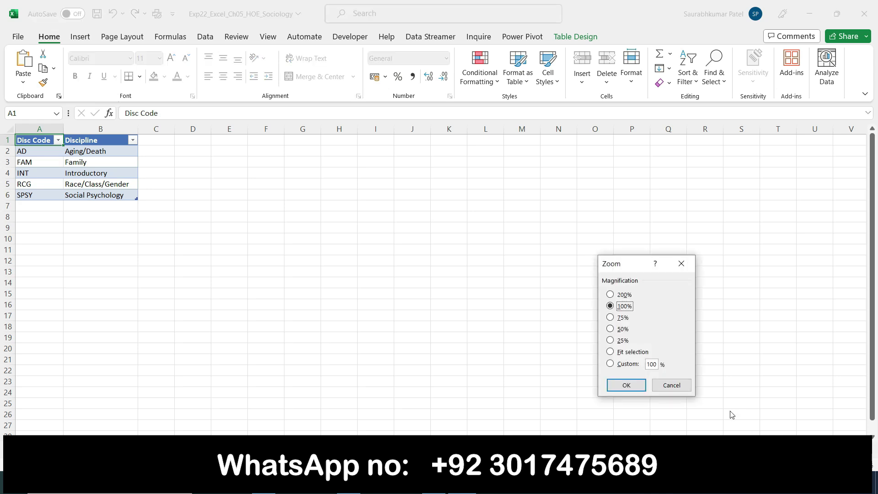
pyautogui.click(625, 385)
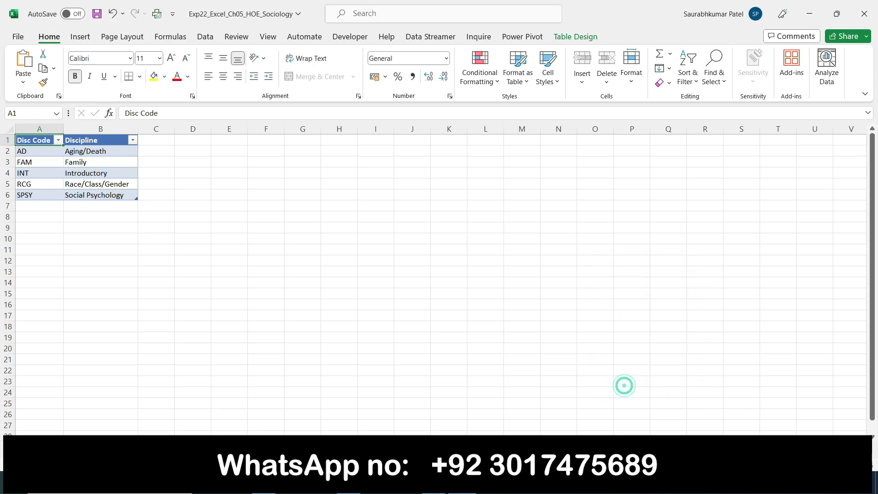
pyautogui.click(847, 466)
pyautogui.click(847, 465)
pyautogui.click(847, 465)
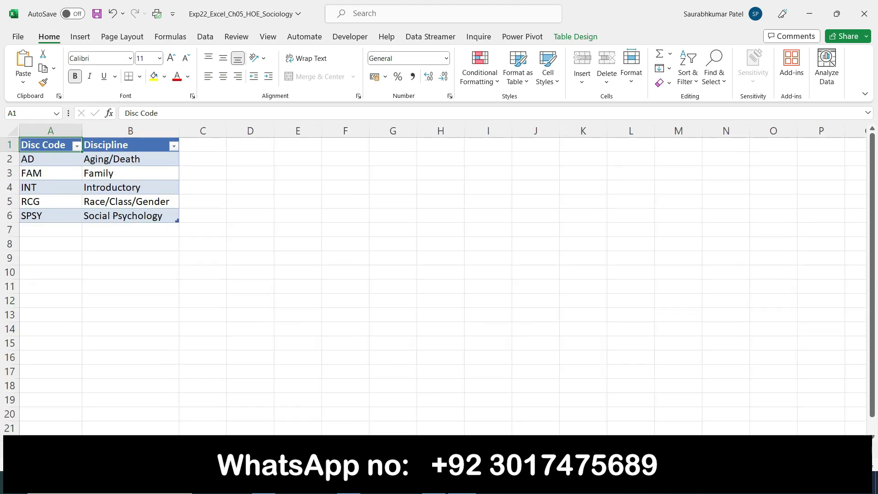
# Step: Look over the book sales table and the subtotaled books worksheet, and switch back to the Word instructions
pyautogui.click(128, 450)
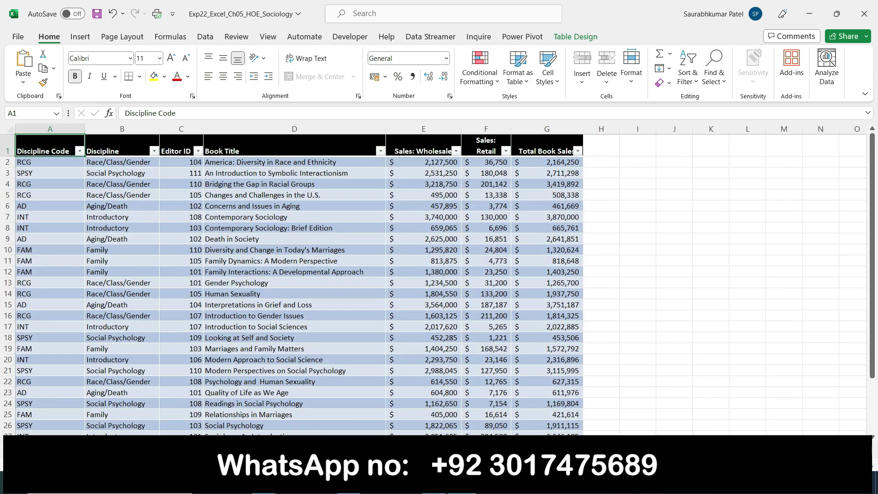
pyautogui.hotkey('ctrl', 'pagedown')
pyautogui.hotkey('ctrl', 'pagedown')
pyautogui.hotkey('ctrl', 'pagedown')
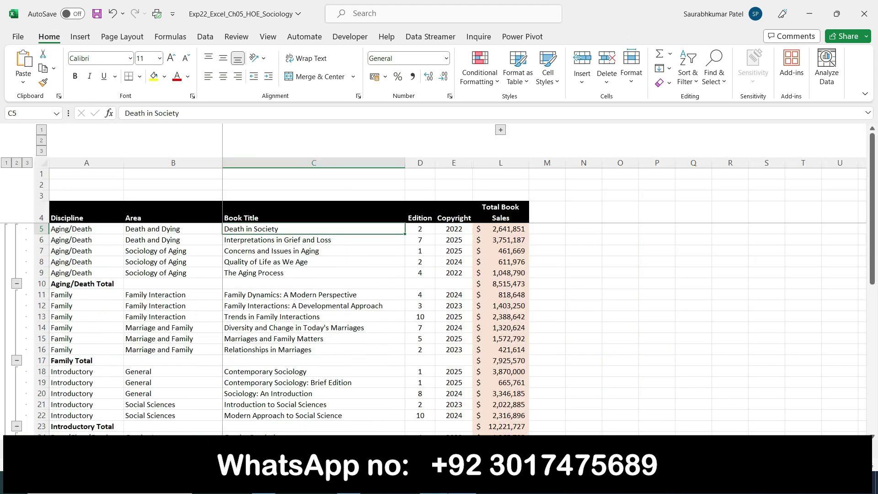
pyautogui.hotkey('alt', 'Tab')
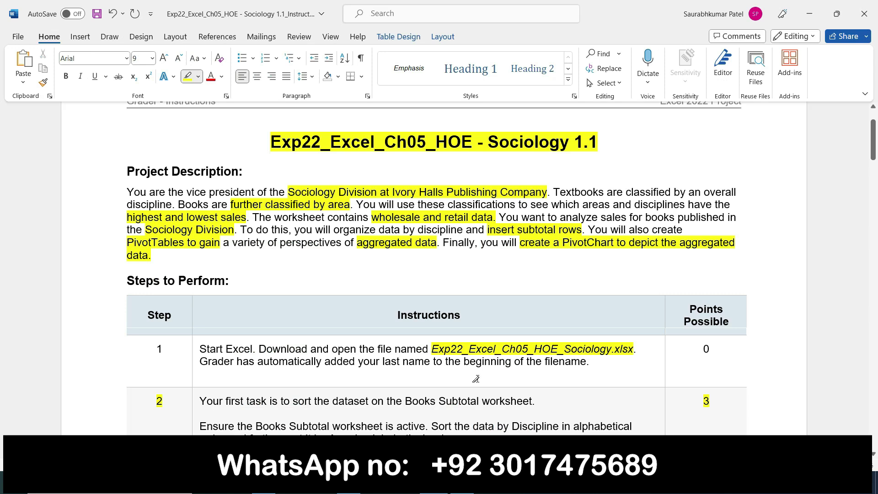